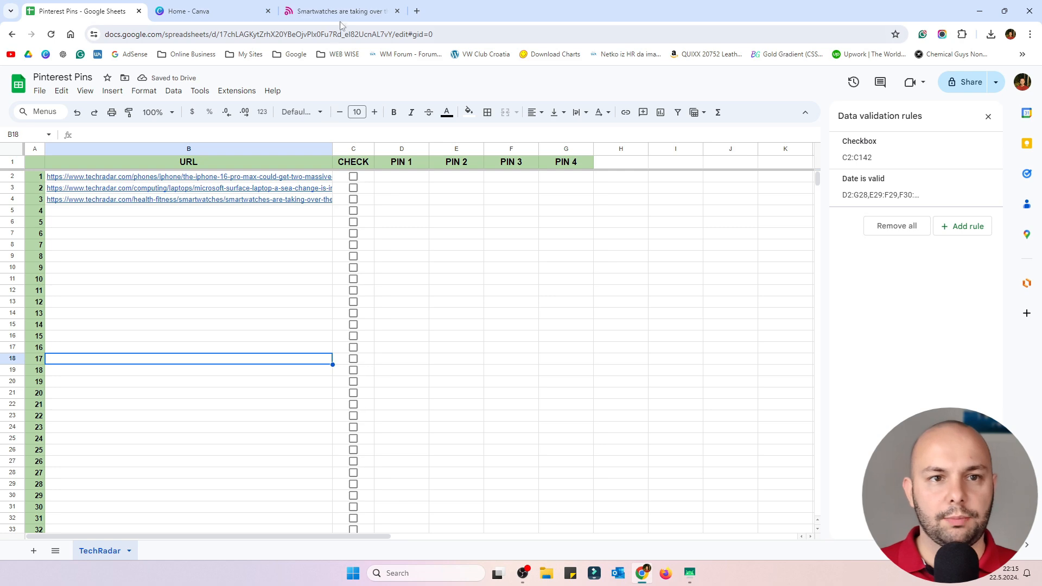
Step: Examine the TechRadar smartwatch article, then the URL, CHECK and PIN 1 to PIN 4 columns of the Pinterest Pins sheet
{"action": "left_click", "coordinate": [340, 11]}
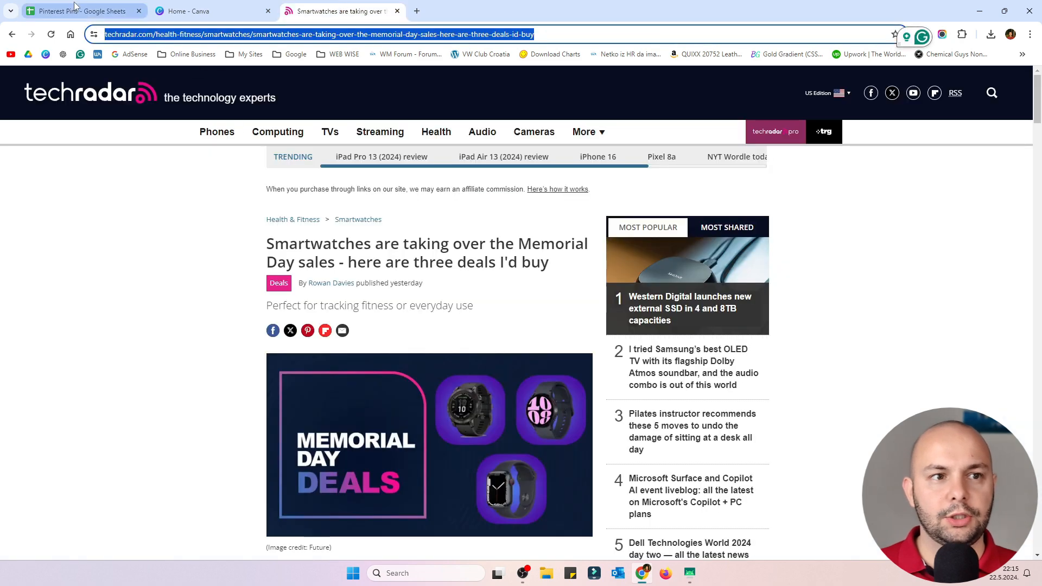
{"action": "left_click", "coordinate": [92, 13]}
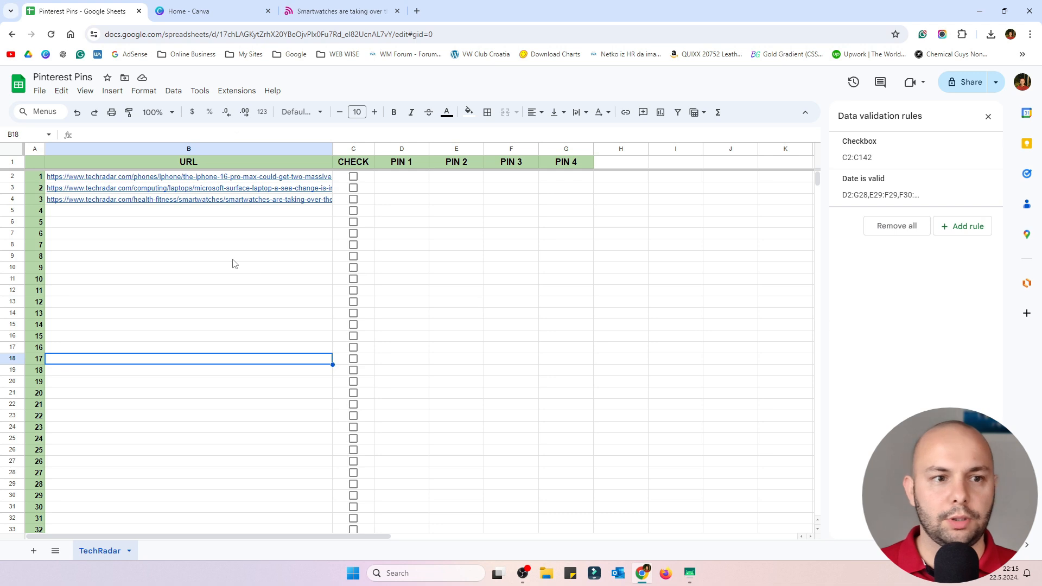
{"action": "left_click", "coordinate": [230, 148]}
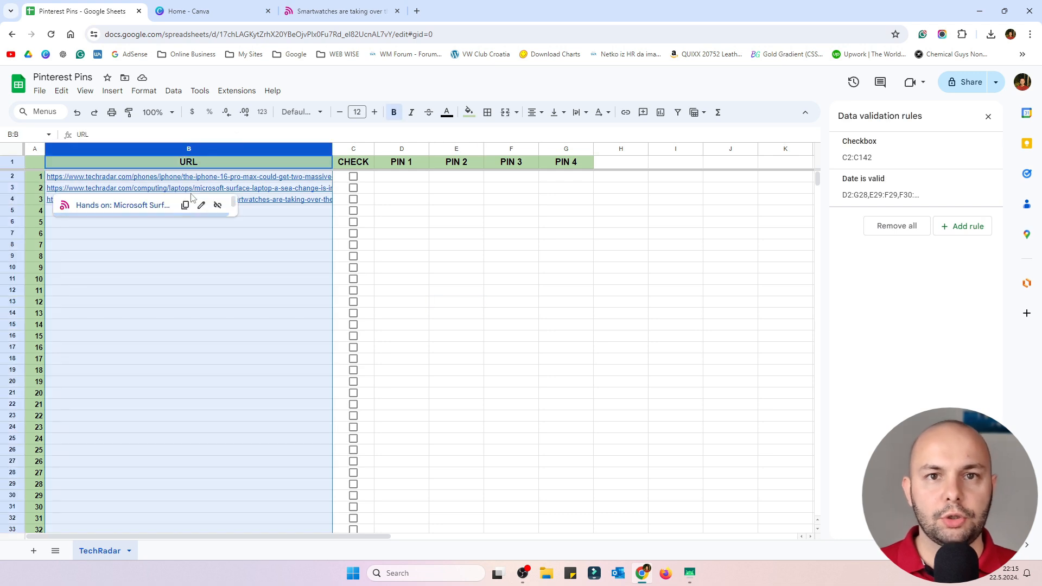
{"action": "mouse_move", "coordinate": [222, 181]}
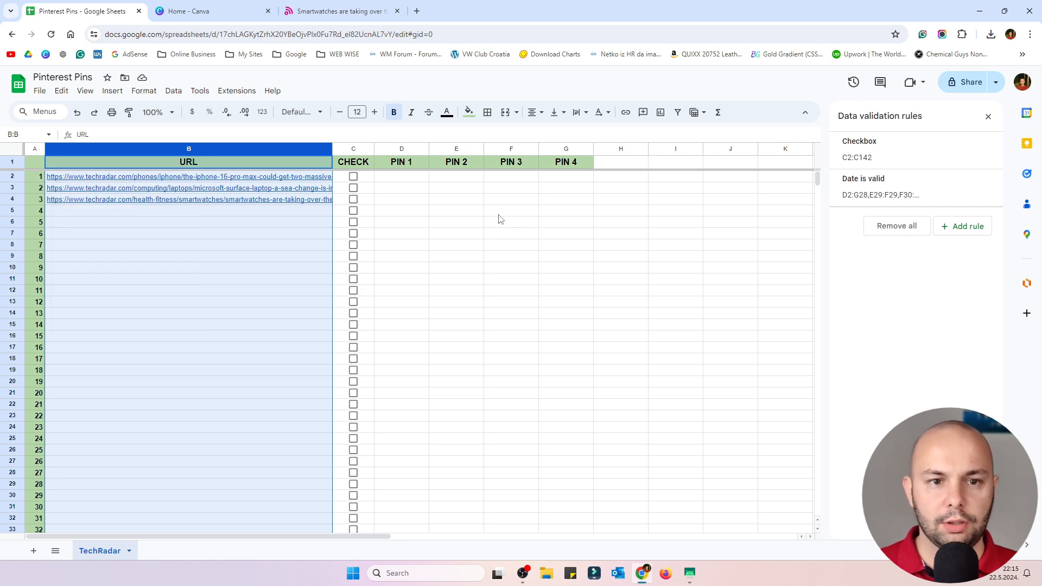
{"action": "left_click", "coordinate": [433, 238]}
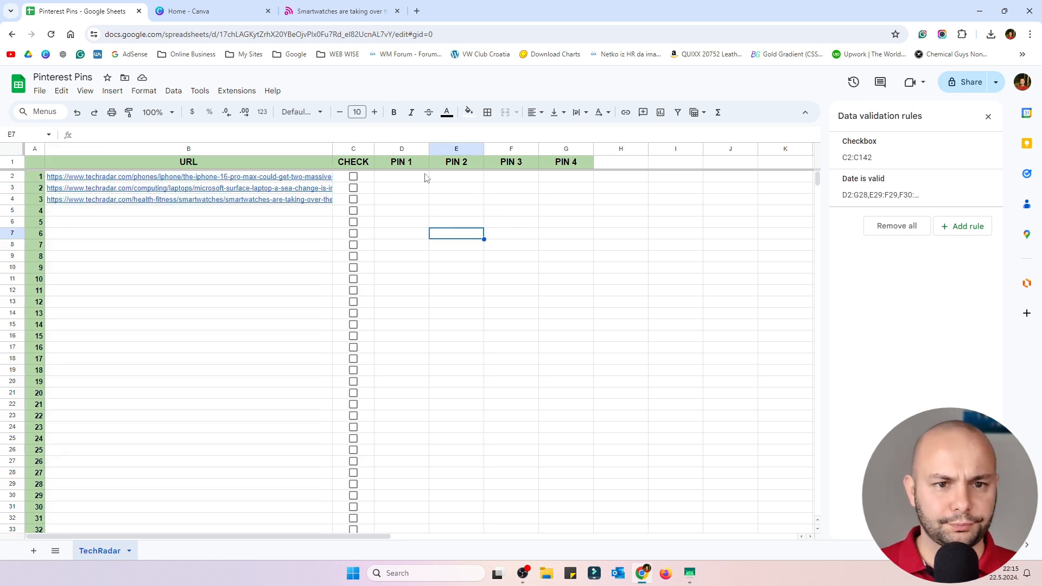
{"action": "left_click", "coordinate": [350, 149]}
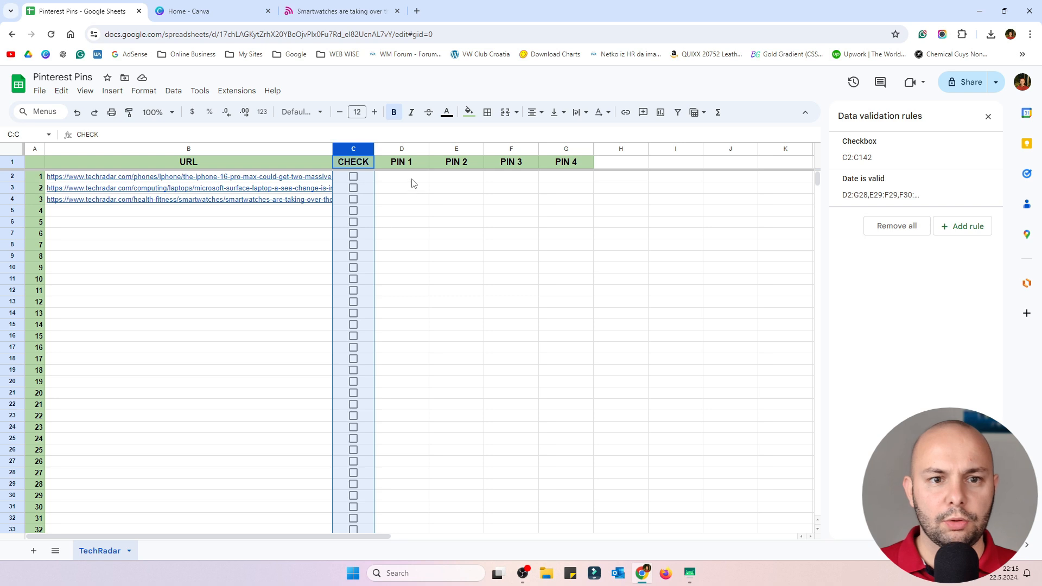
{"action": "left_click", "coordinate": [412, 182]}
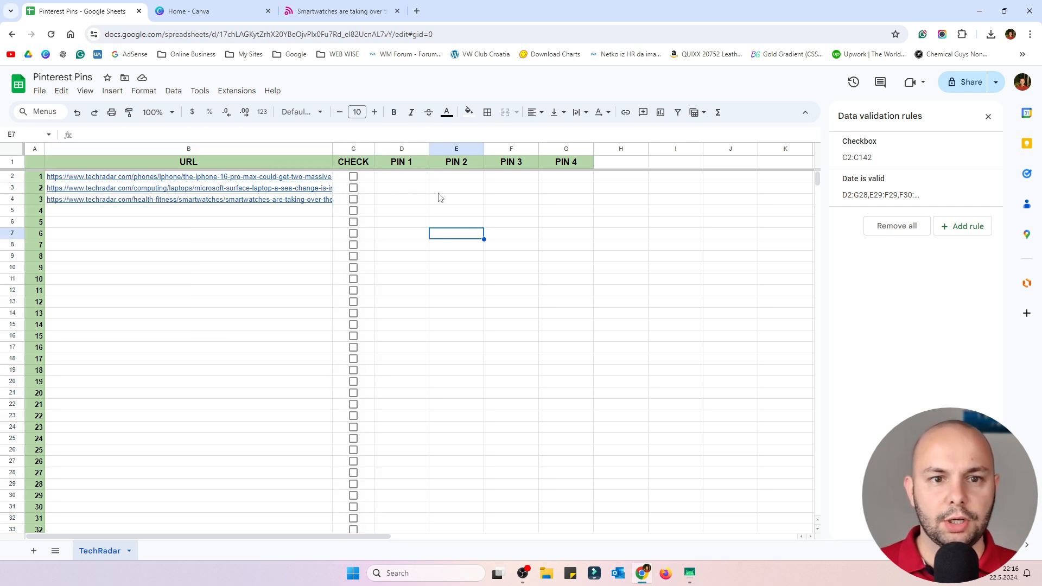
{"action": "left_click", "coordinate": [451, 177]}
{"action": "left_click", "coordinate": [522, 181]}
{"action": "left_click", "coordinate": [570, 177]}
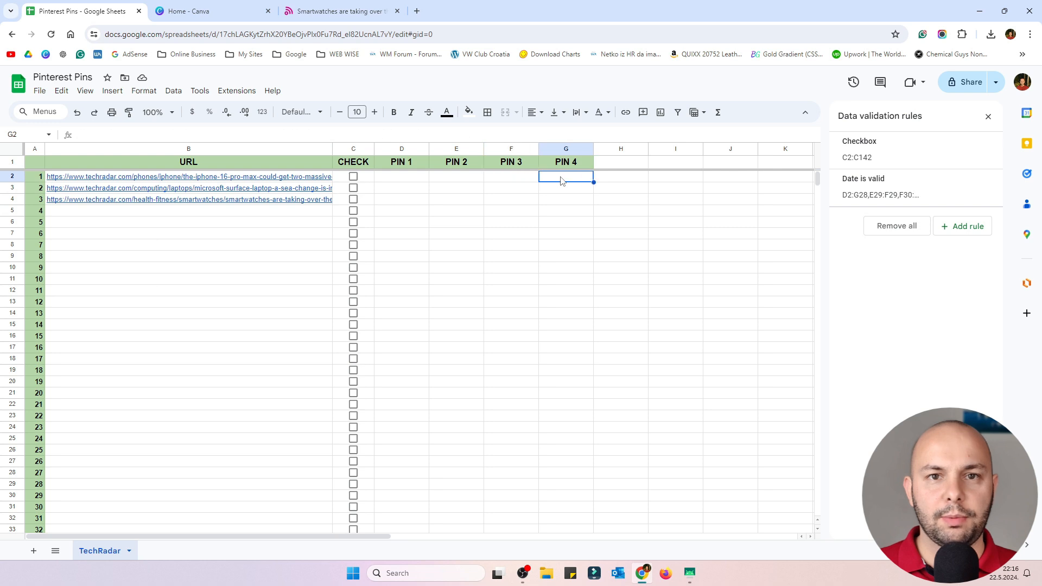
{"action": "left_click", "coordinate": [422, 180]}
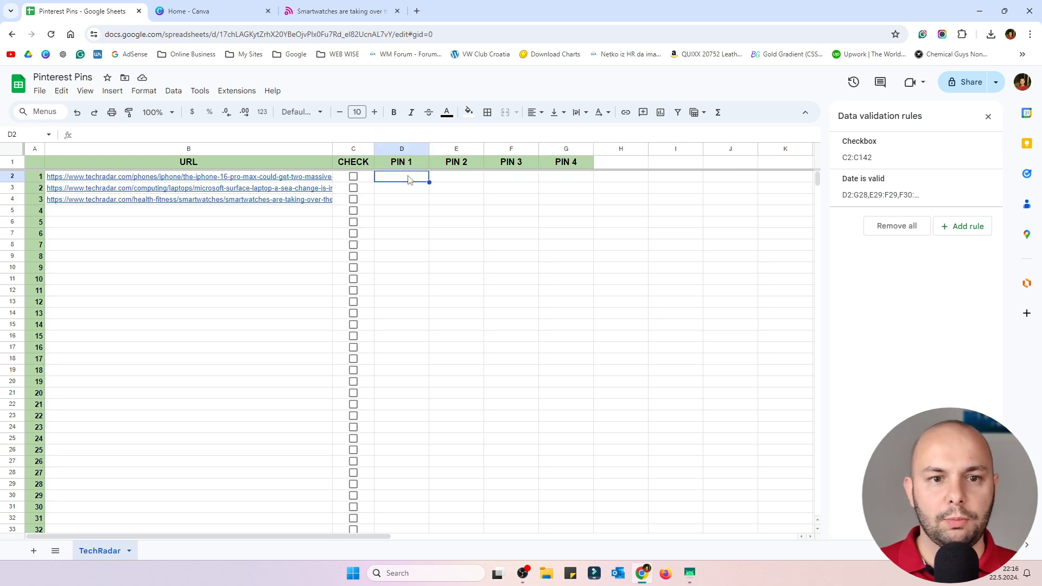
Step: Look through the numbered rows of the TechRadar sheet and the empty columns beyond PIN 4
{"action": "scroll", "coordinate": [297, 318], "scroll_direction": "down", "scroll_amount": 7}
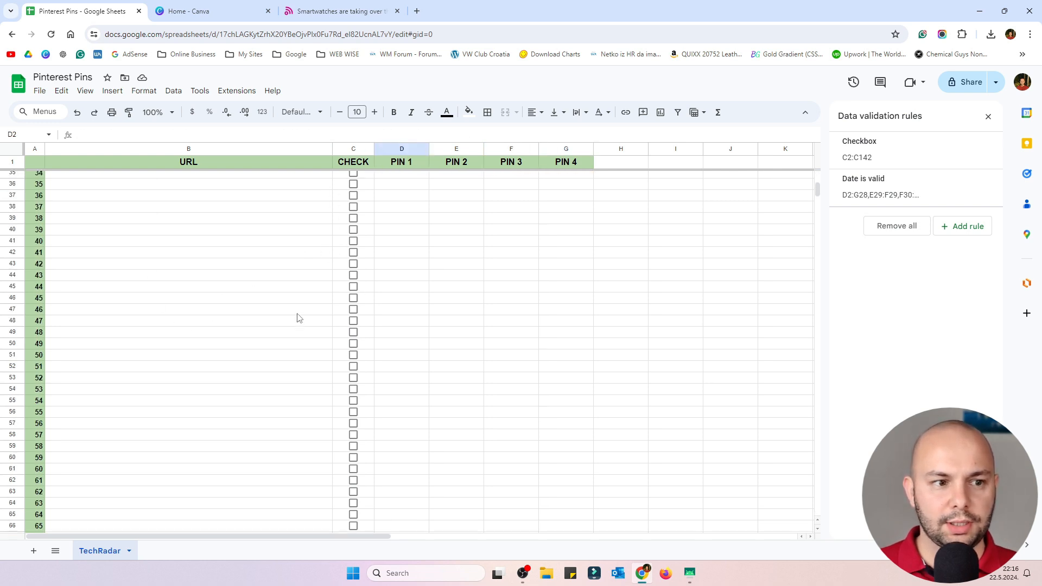
{"action": "scroll", "coordinate": [297, 318], "scroll_direction": "down", "scroll_amount": 20}
{"action": "scroll", "coordinate": [400, 377], "scroll_direction": "up", "scroll_amount": 12}
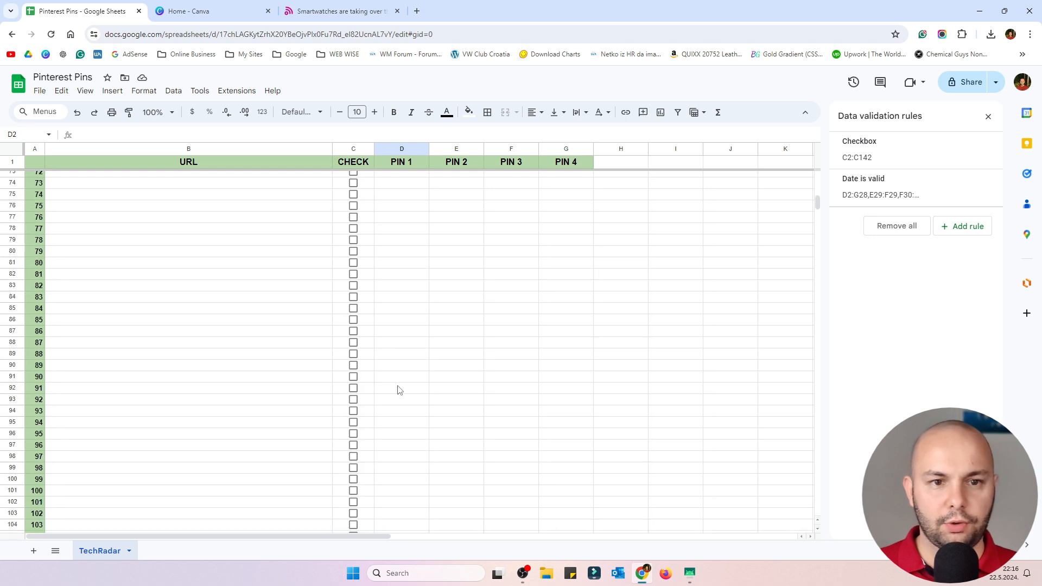
{"action": "scroll", "coordinate": [398, 388], "scroll_direction": "up", "scroll_amount": 15}
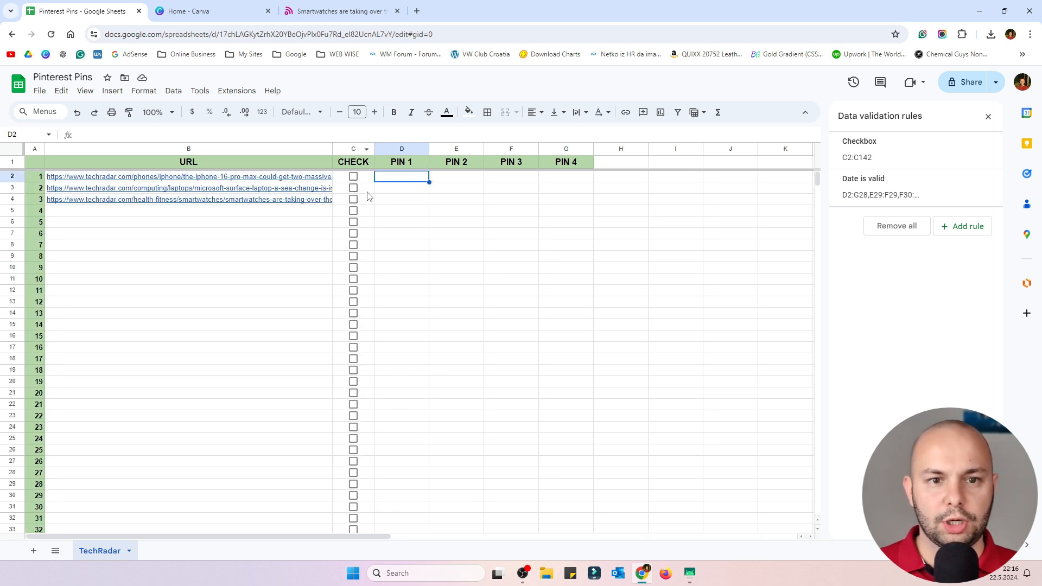
{"action": "left_click", "coordinate": [468, 181]}
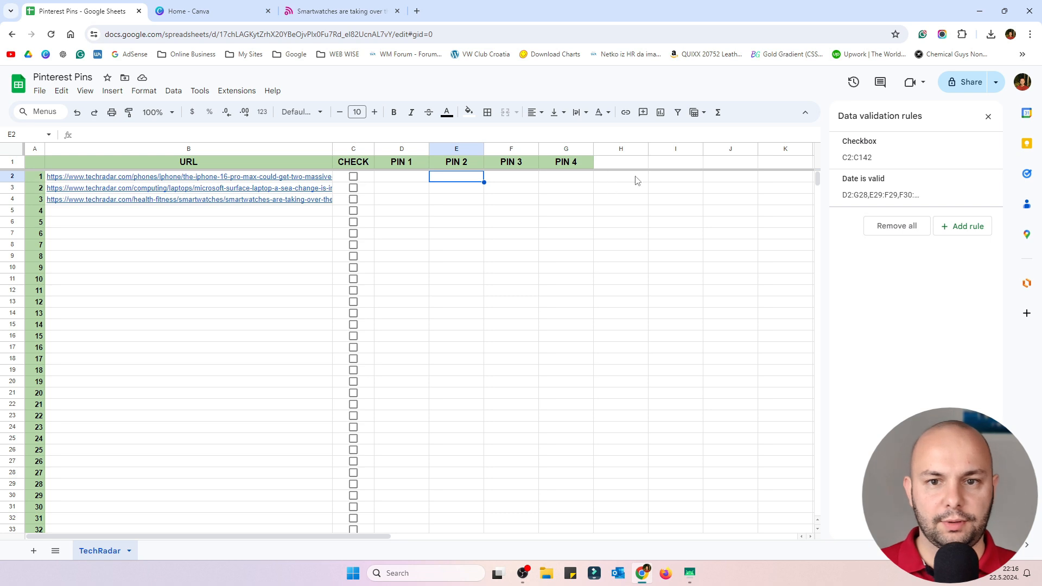
{"action": "left_click_drag", "start_coordinate": [360, 533], "coordinate": [501, 519]}
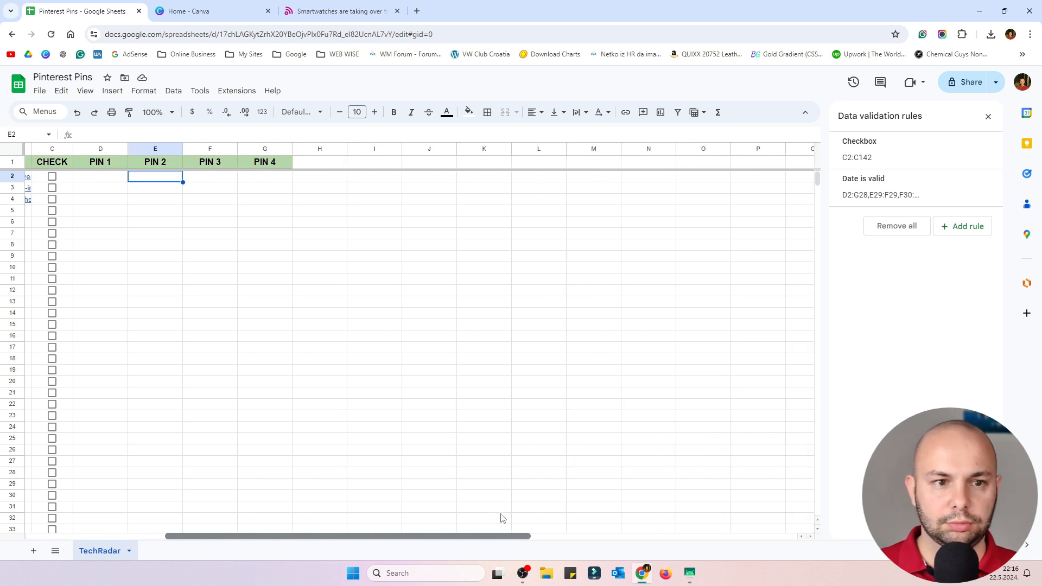
{"action": "scroll", "coordinate": [448, 507], "scroll_direction": "left", "scroll_amount": 5}
{"action": "scroll", "coordinate": [514, 491], "scroll_direction": "right", "scroll_amount": 5}
{"action": "scroll", "coordinate": [385, 472], "scroll_direction": "left", "scroll_amount": 6}
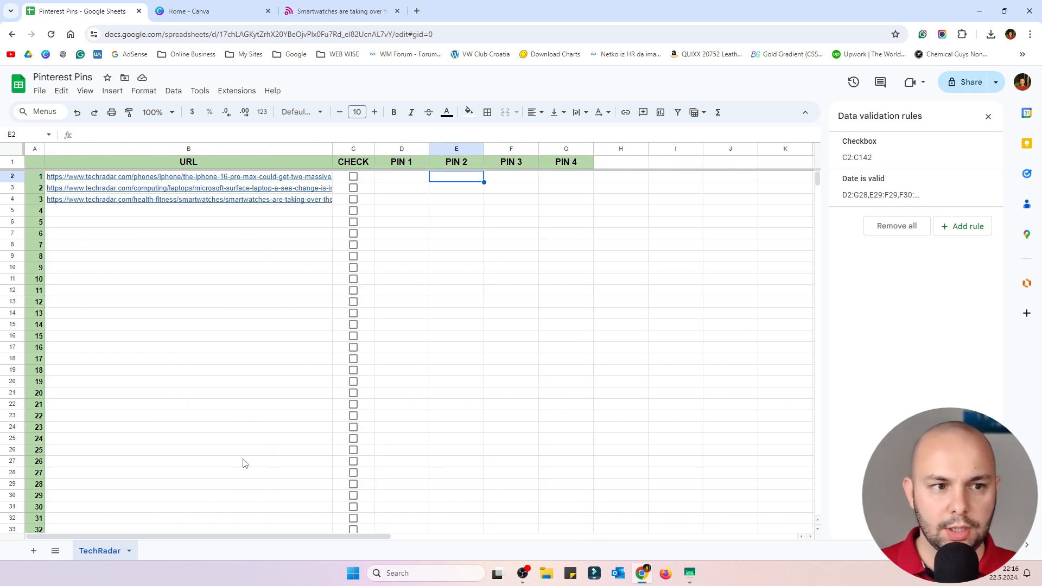
{"action": "scroll", "coordinate": [242, 363], "scroll_direction": "down", "scroll_amount": 5}
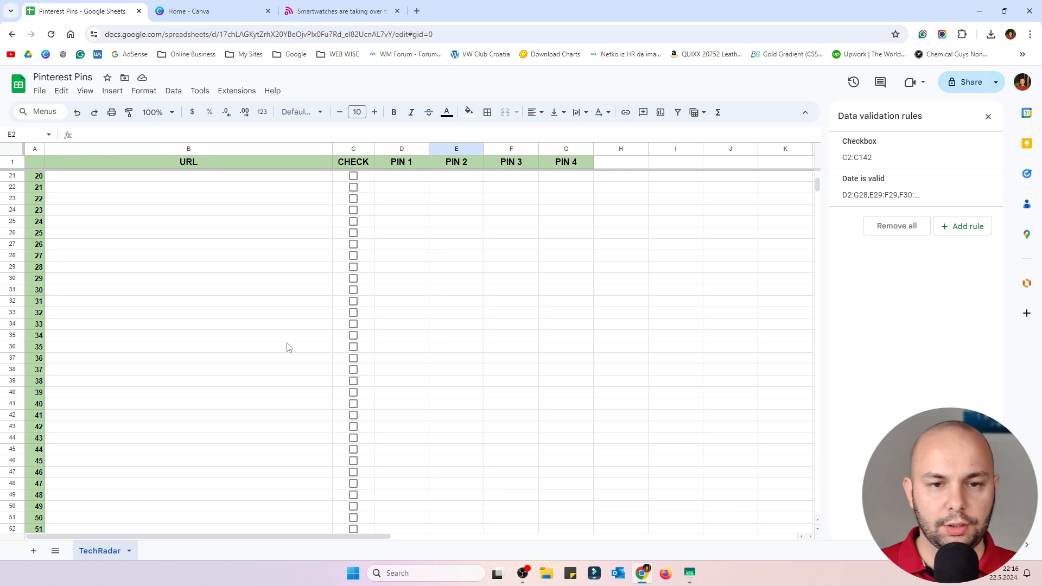
{"action": "scroll", "coordinate": [340, 336], "scroll_direction": "up", "scroll_amount": 5}
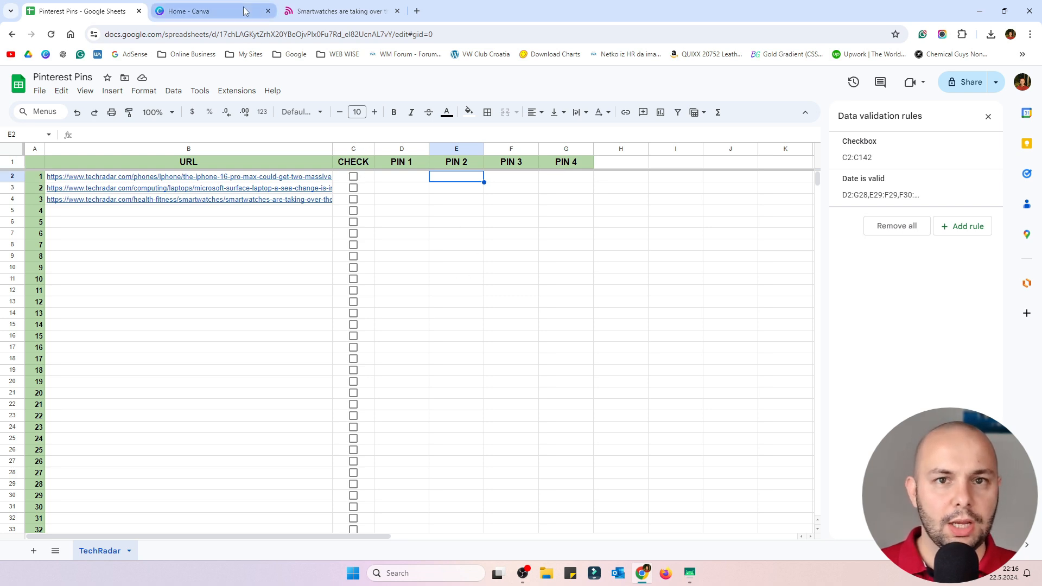
{"action": "mouse_move", "coordinate": [243, 11]}
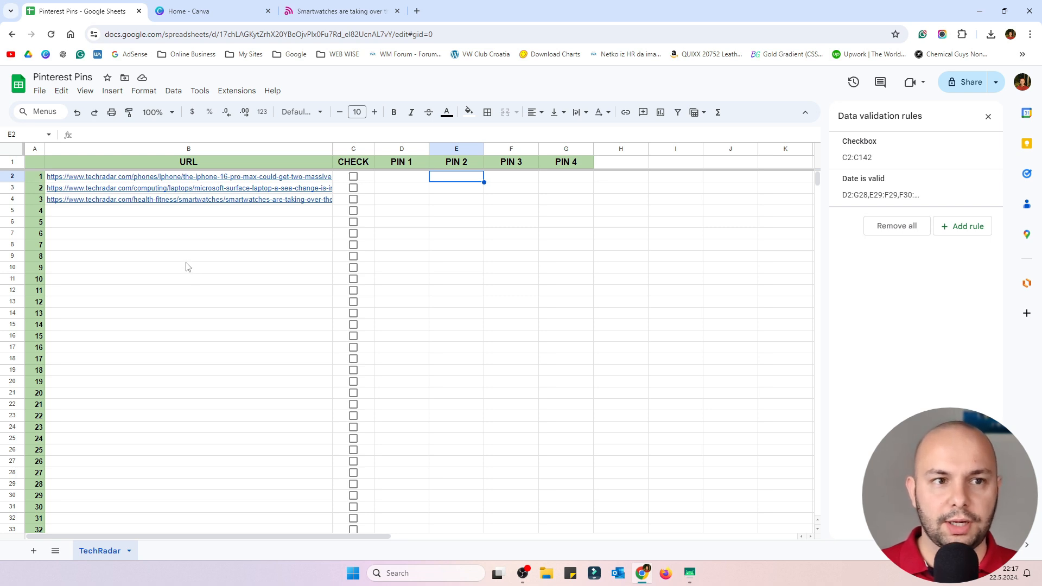
Step: Inspect the first article link in the URL column, in cell B2
{"action": "left_click", "coordinate": [312, 291]}
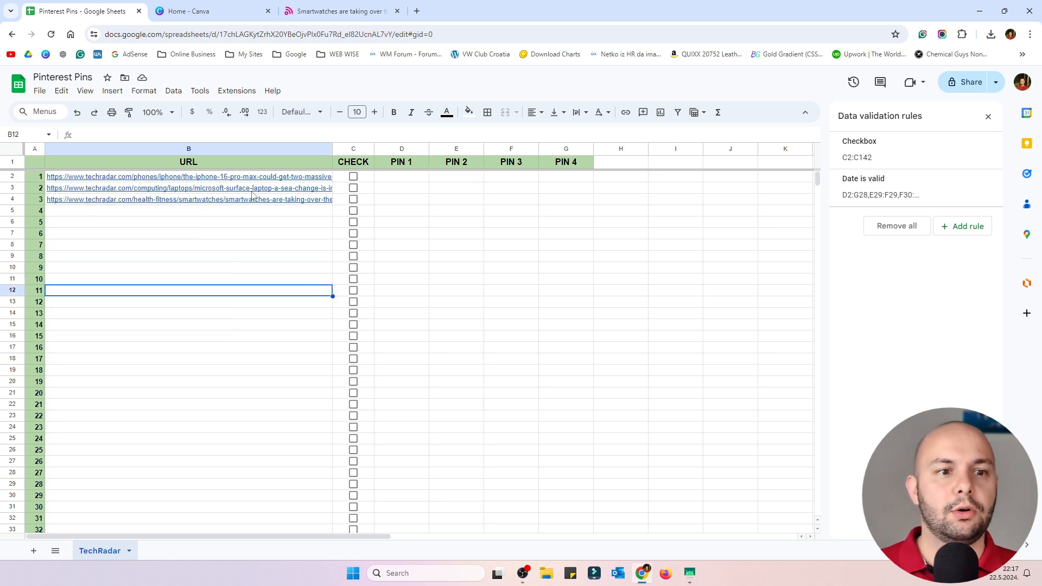
{"action": "left_click", "coordinate": [232, 177]}
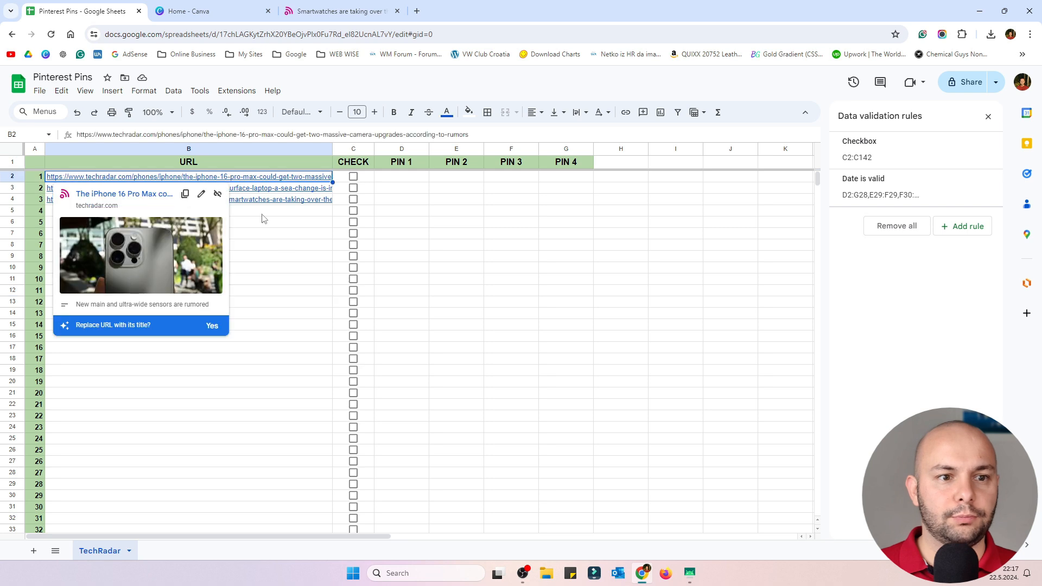
{"action": "left_click", "coordinate": [286, 270]}
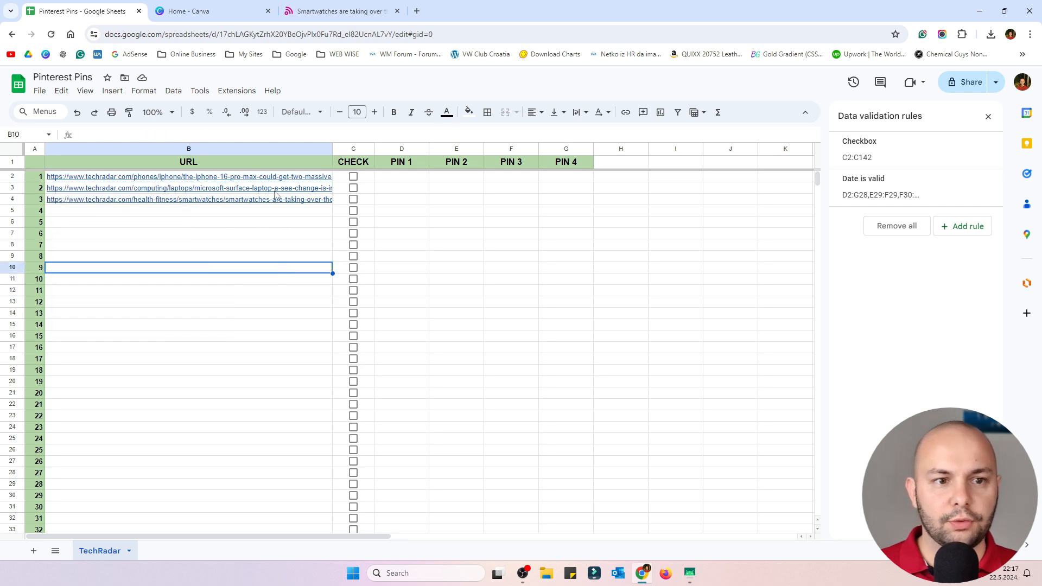
{"action": "left_click", "coordinate": [273, 178]}
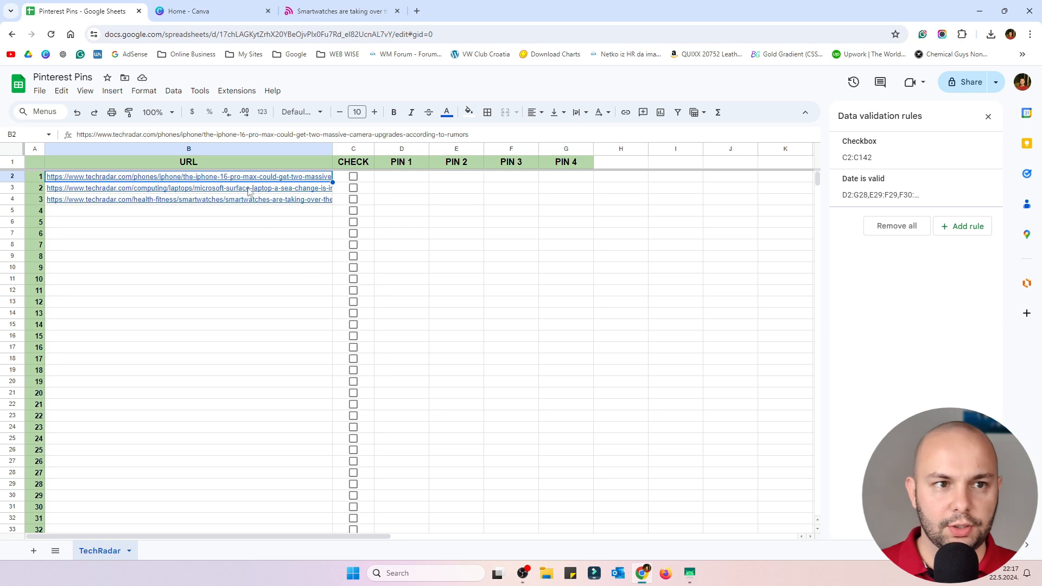
Step: Switch to Canva and create a blank Pinterest Pin design at 1000 × 1500 px
{"action": "left_click", "coordinate": [239, 11]}
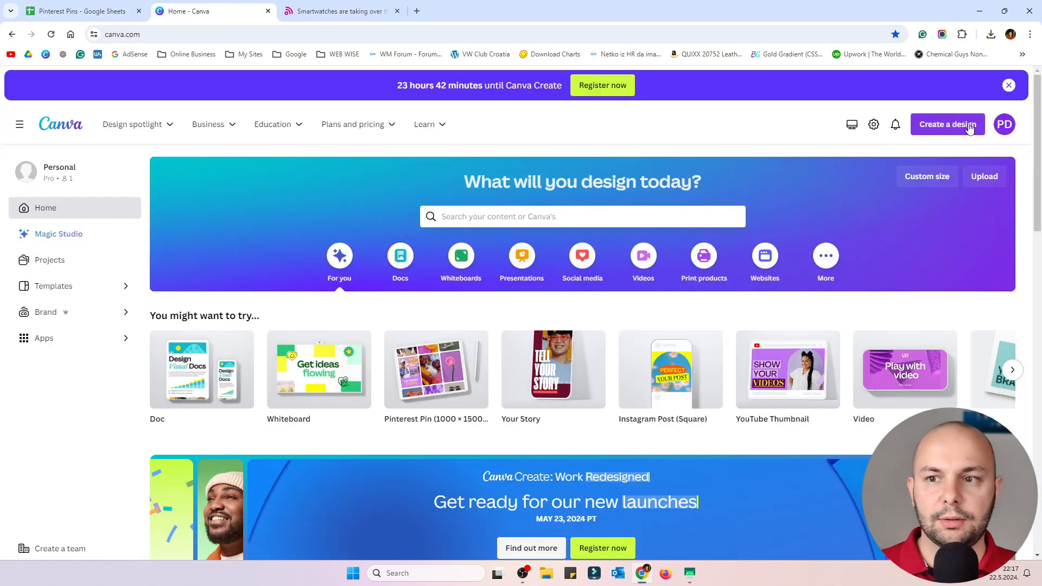
{"action": "left_click", "coordinate": [941, 125]}
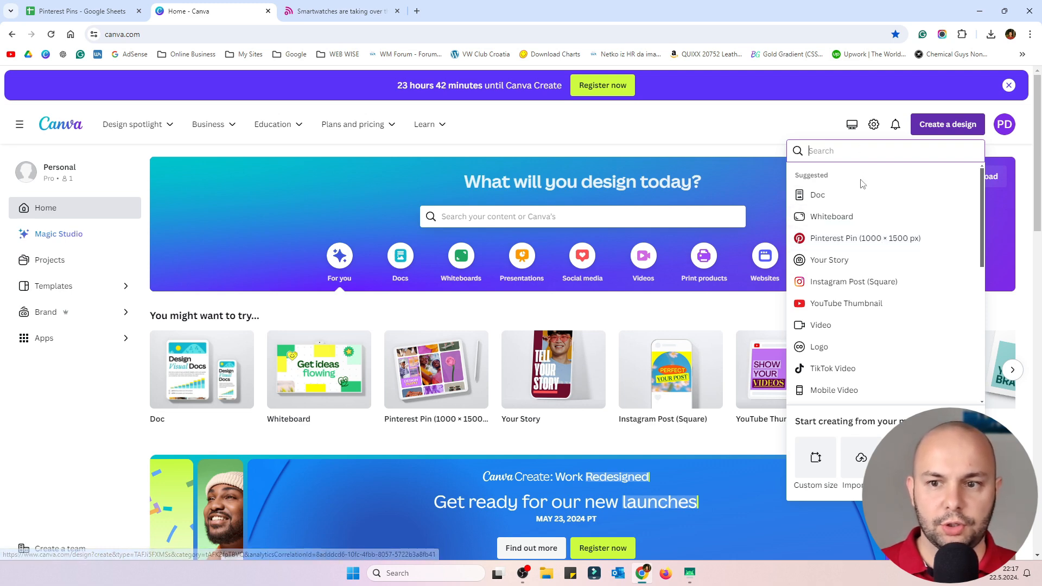
{"action": "left_click", "coordinate": [872, 249]}
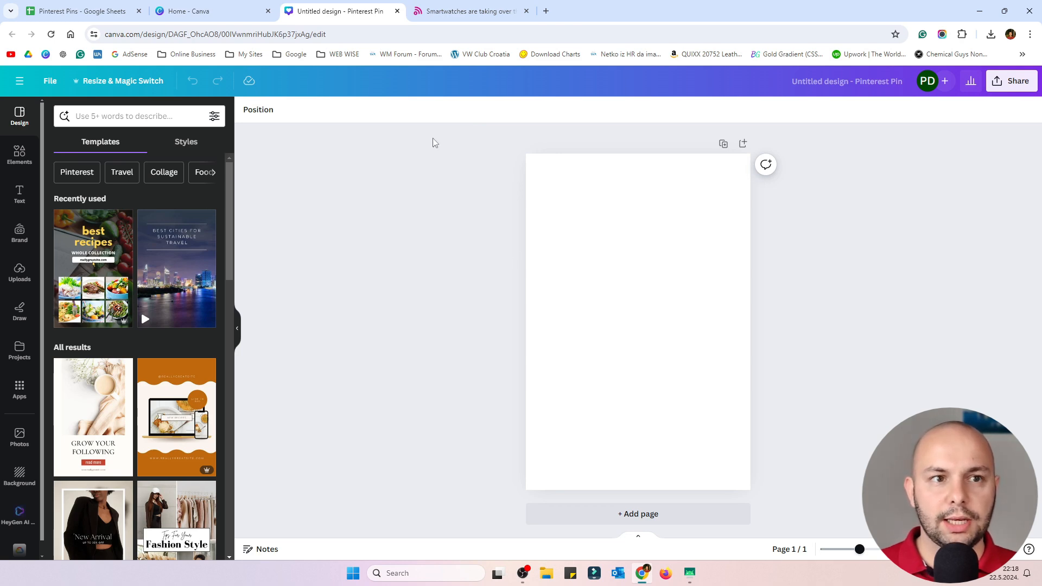
Step: Switch back to the Pinterest Pins spreadsheet and review the PIN 1, PIN 2 and PIN 3 columns
{"action": "left_click", "coordinate": [136, 19]}
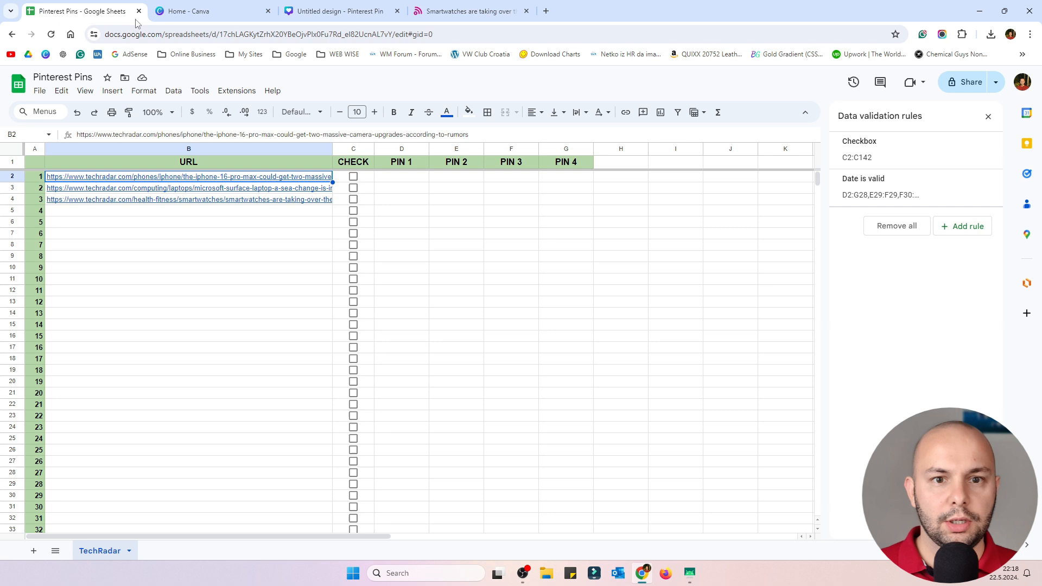
{"action": "left_click", "coordinate": [405, 148]}
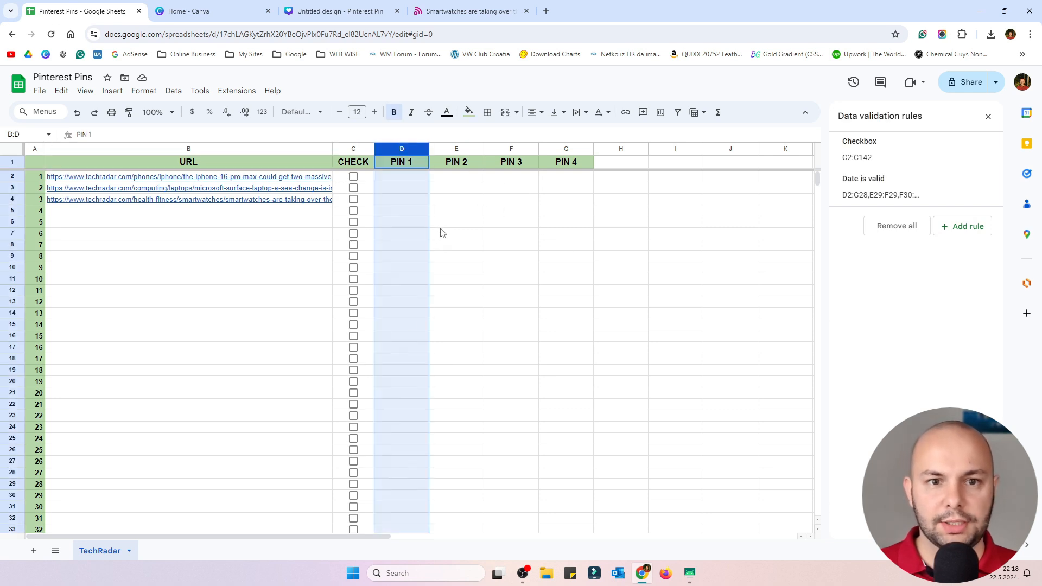
{"action": "left_click", "coordinate": [457, 149]}
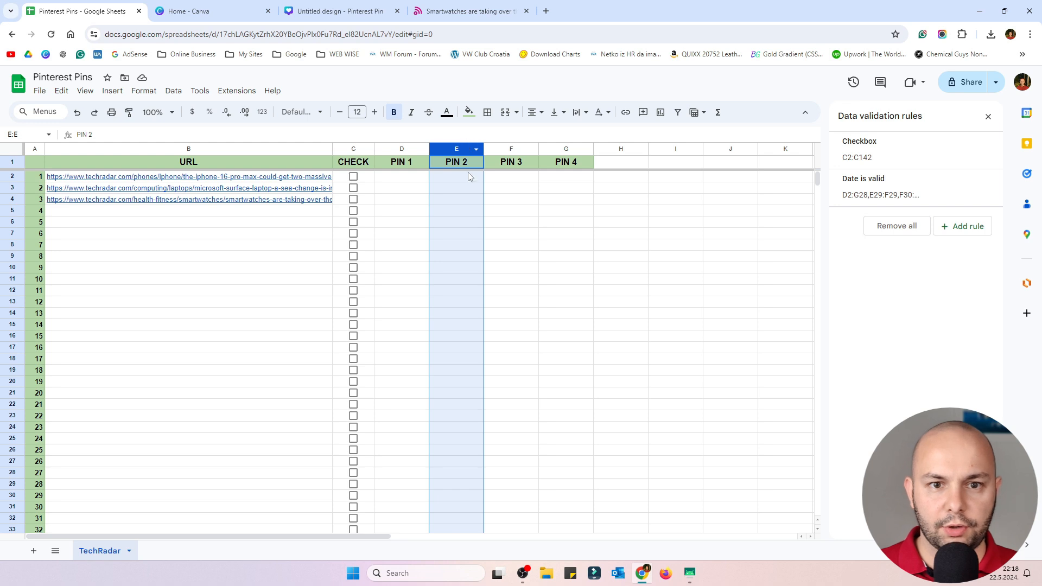
{"action": "left_click", "coordinate": [517, 146]}
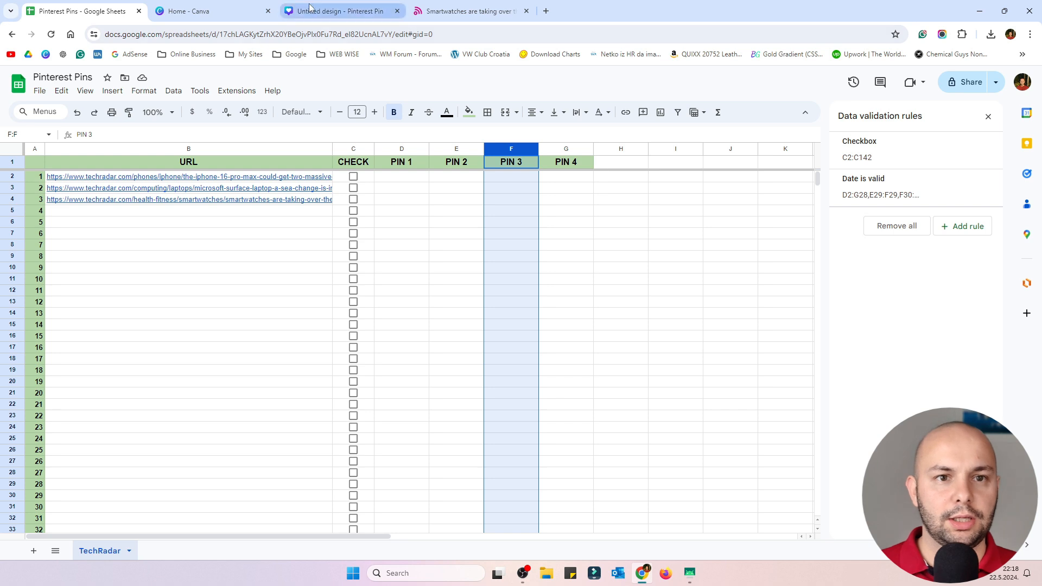
Step: Switch to the untitled Canva Pinterest pin, search the templates for "pinterest design" and browse the template designs
{"action": "left_click", "coordinate": [342, 11]}
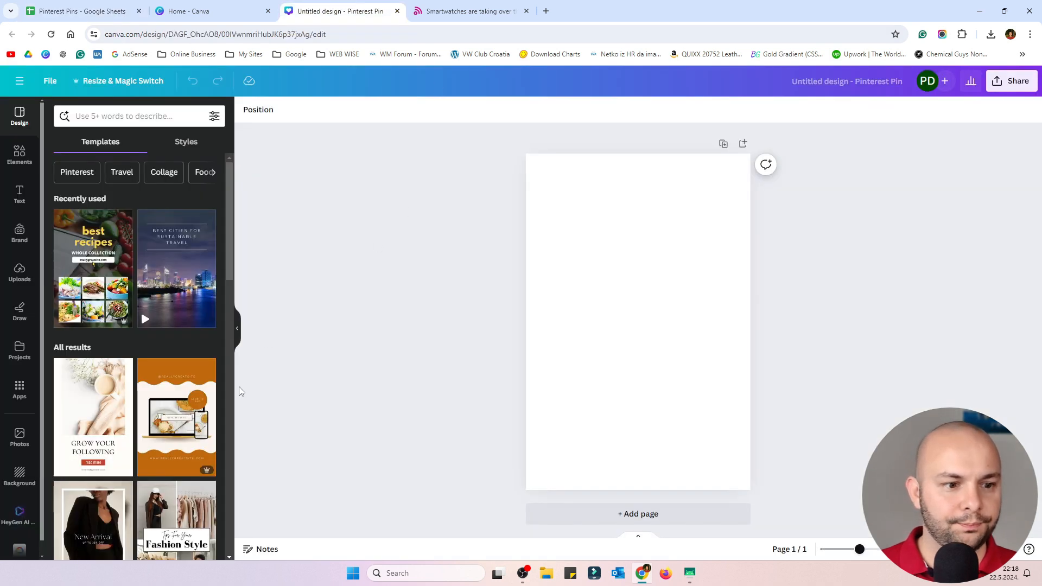
{"action": "left_click", "coordinate": [123, 115]}
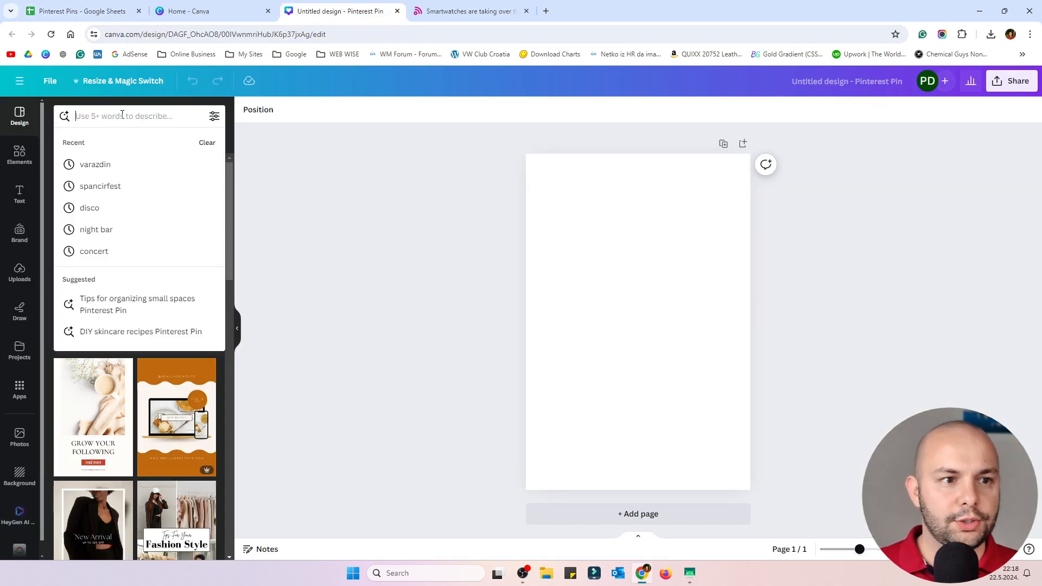
{"action": "type", "text": "pi"}
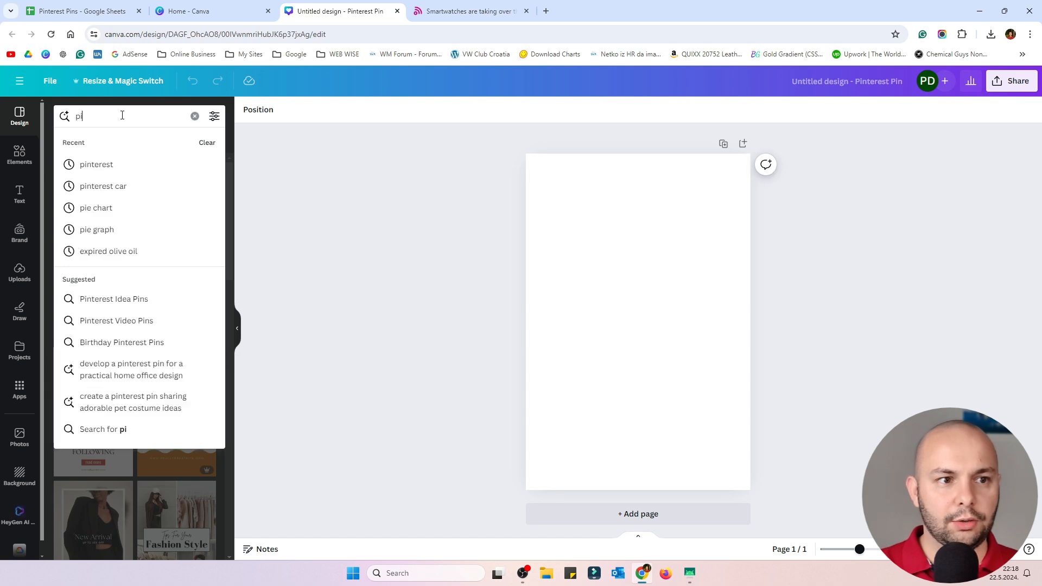
{"action": "type", "text": "nterest design"}
{"action": "key", "text": "Return"}
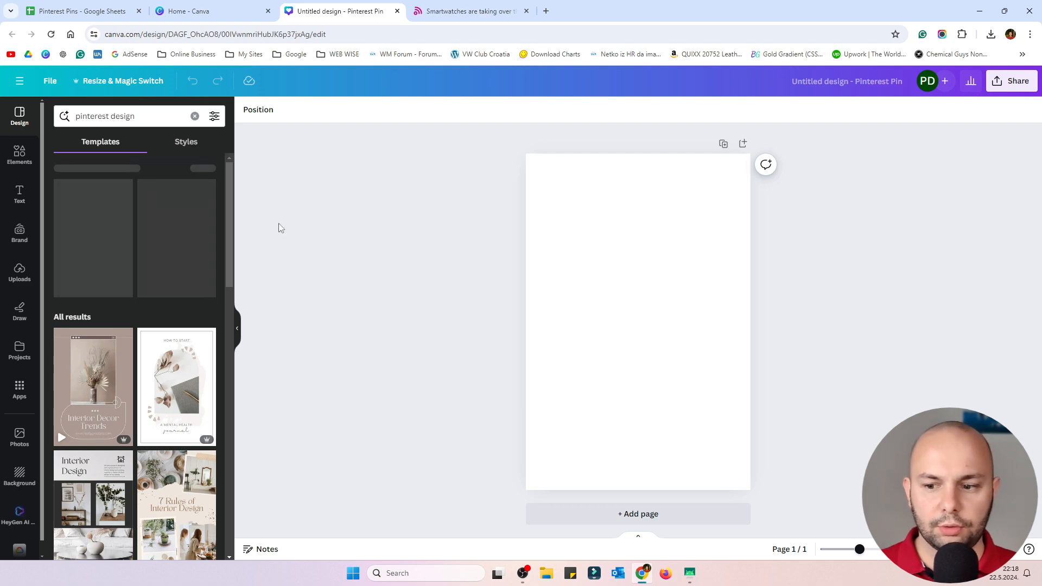
{"action": "scroll", "coordinate": [128, 279], "scroll_direction": "down", "scroll_amount": 5}
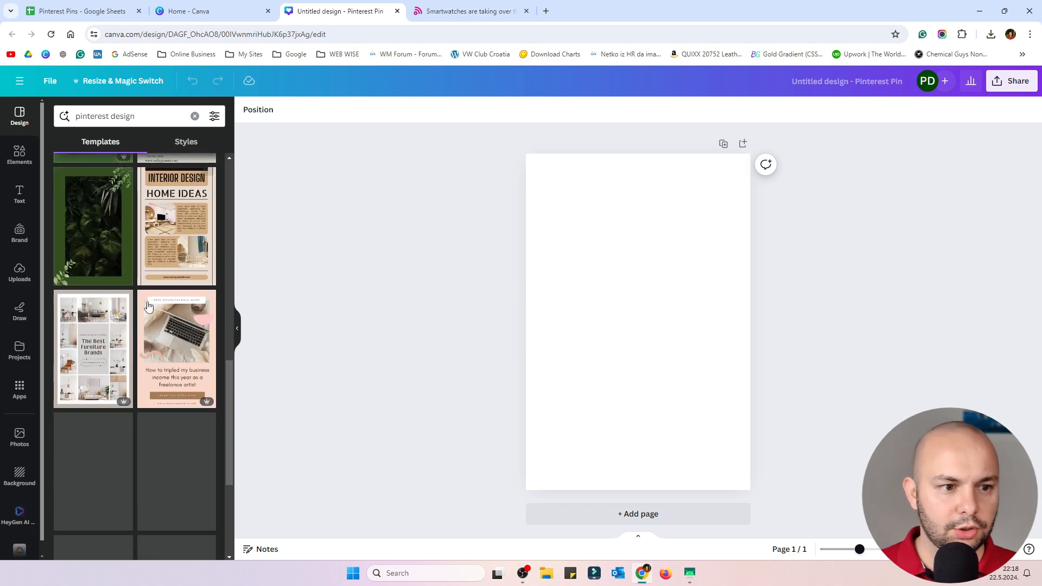
{"action": "scroll", "coordinate": [170, 355], "scroll_direction": "down", "scroll_amount": 10}
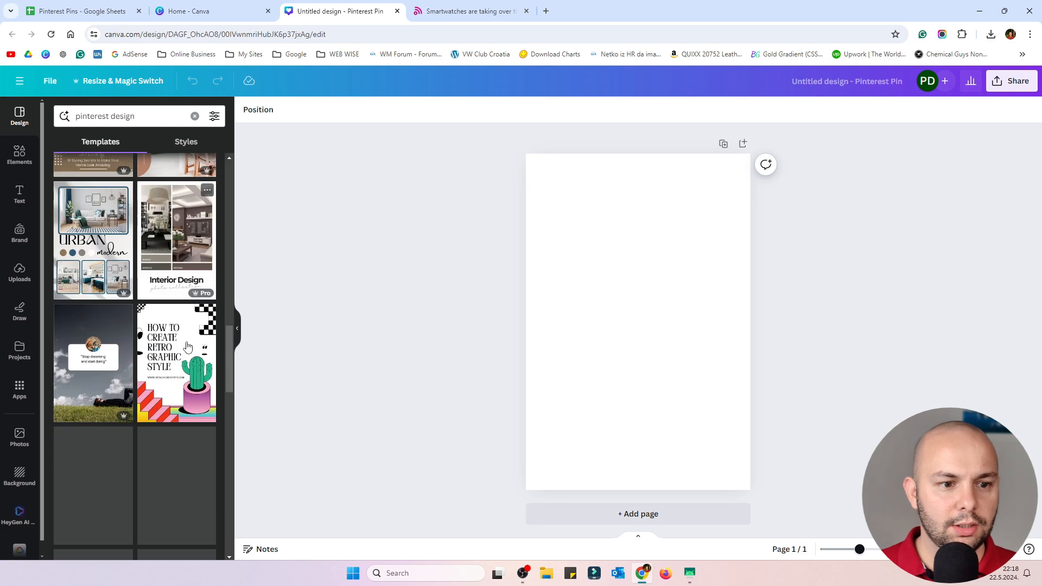
{"action": "scroll", "coordinate": [190, 345], "scroll_direction": "down", "scroll_amount": 10}
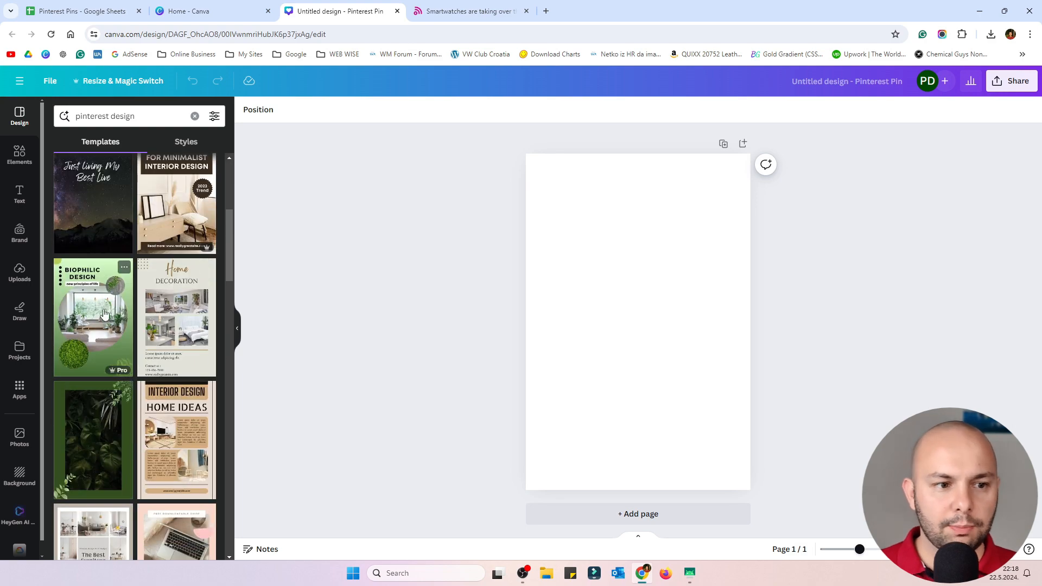
{"action": "scroll", "coordinate": [154, 317], "scroll_direction": "down", "scroll_amount": 5}
{"action": "left_click_drag", "start_coordinate": [230, 347], "coordinate": [218, 219]}
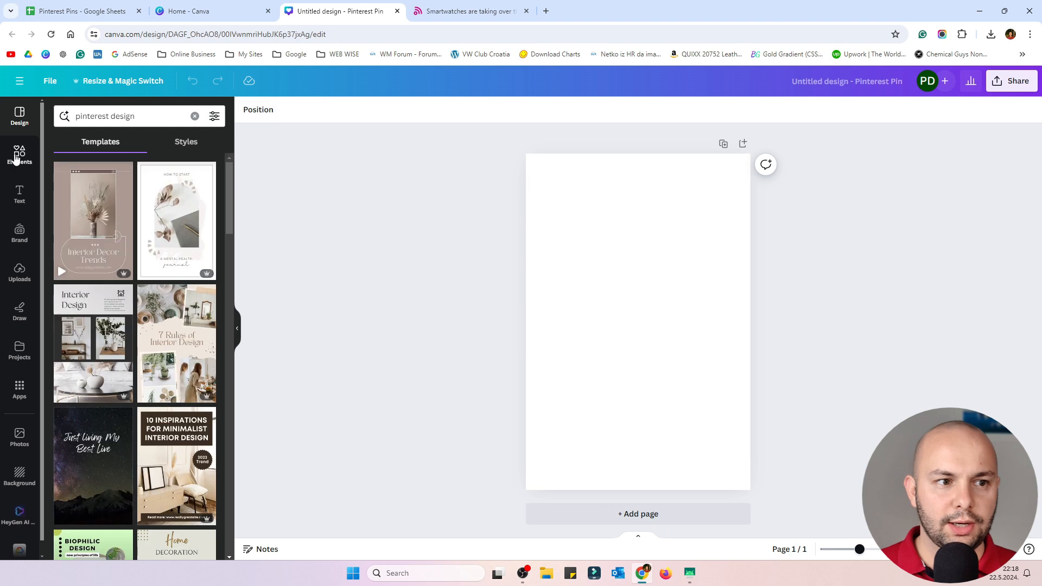
Step: Fill the blank pin's background with solid light blue
{"action": "left_click", "coordinate": [19, 154]}
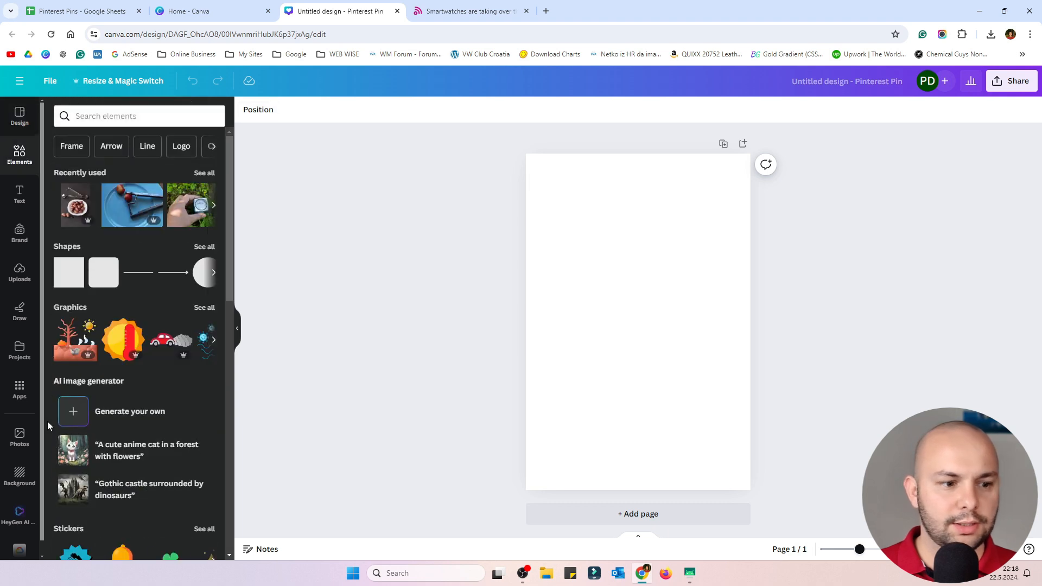
{"action": "left_click", "coordinate": [18, 483]}
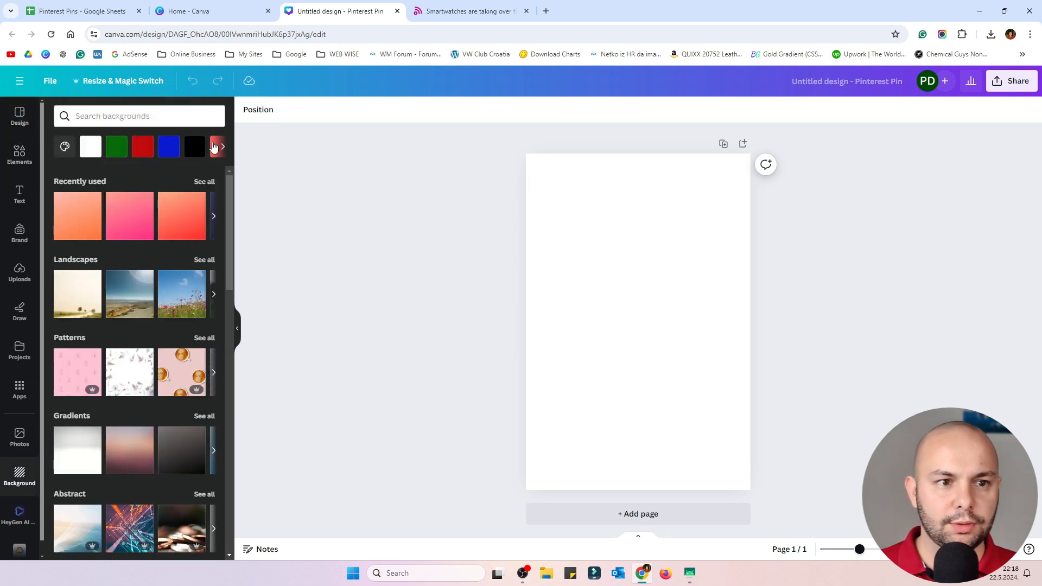
{"action": "left_click", "coordinate": [222, 147]}
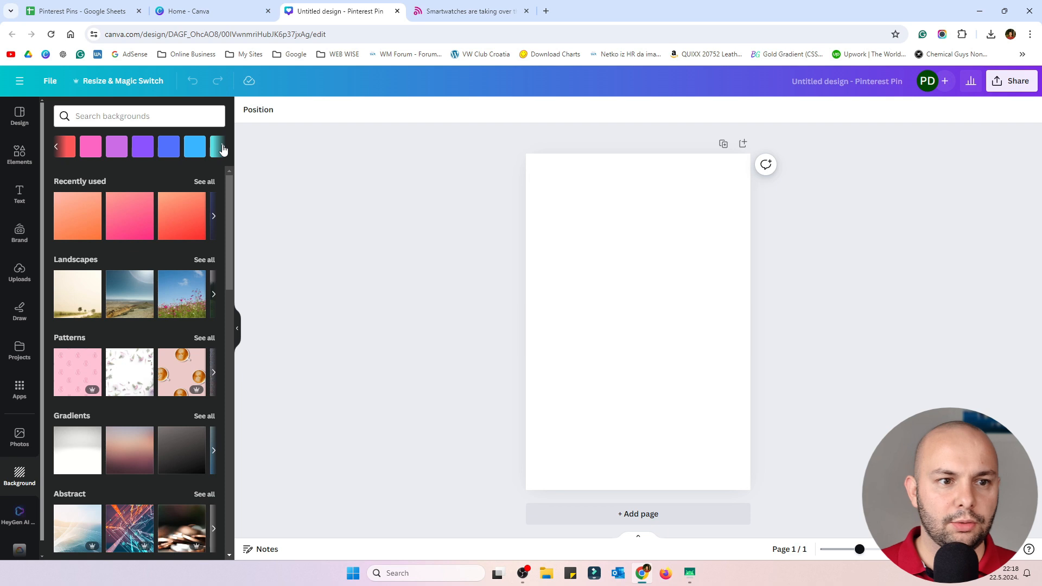
{"action": "left_click", "coordinate": [195, 146]}
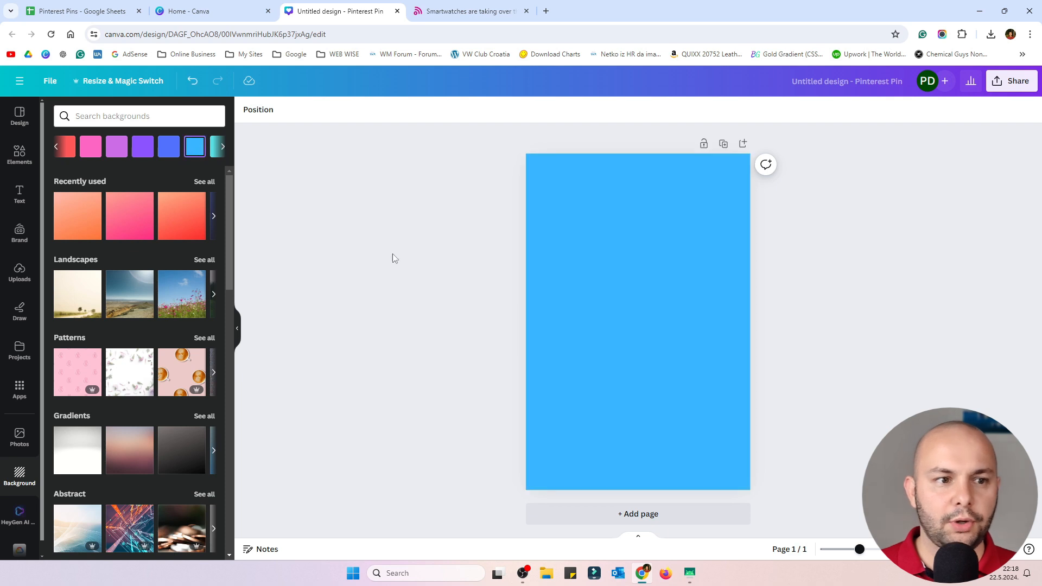
Step: Browse the "Frame" elements and add the wide frame with torn, slanted edges to the lower part of the pin
{"action": "left_click", "coordinate": [15, 154]}
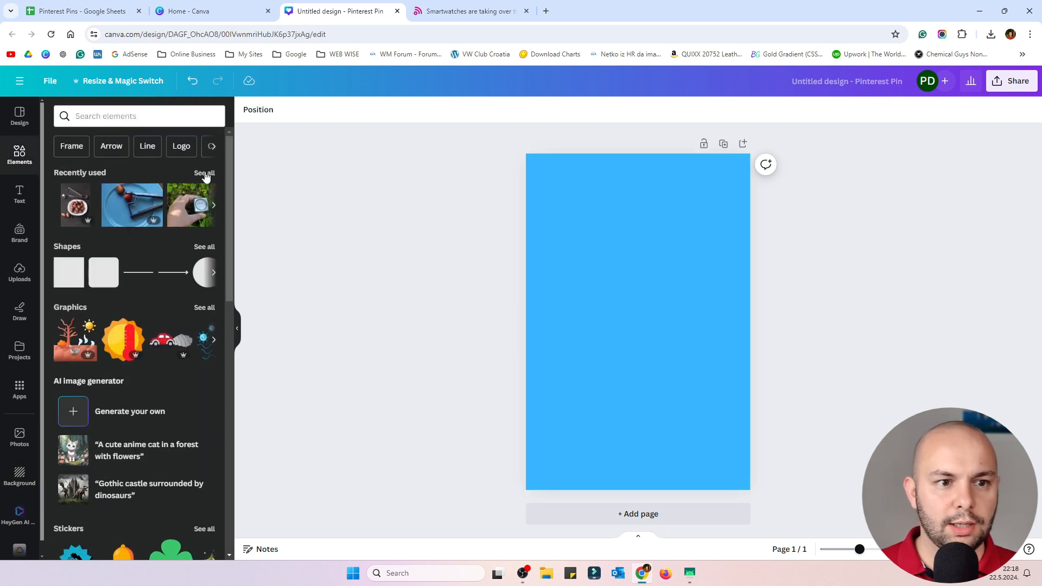
{"action": "left_click", "coordinate": [77, 152]}
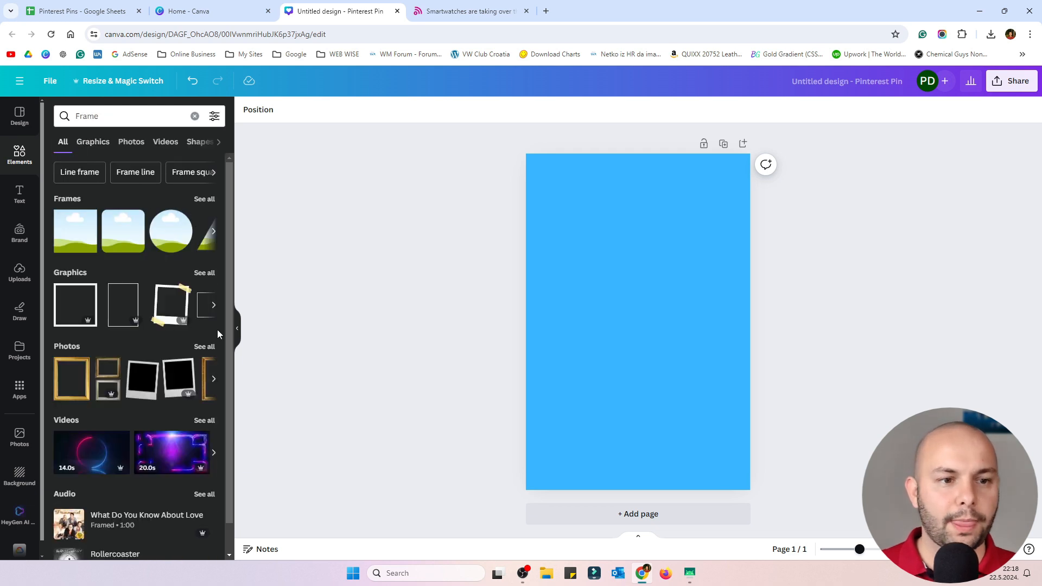
{"action": "left_click", "coordinate": [204, 200]}
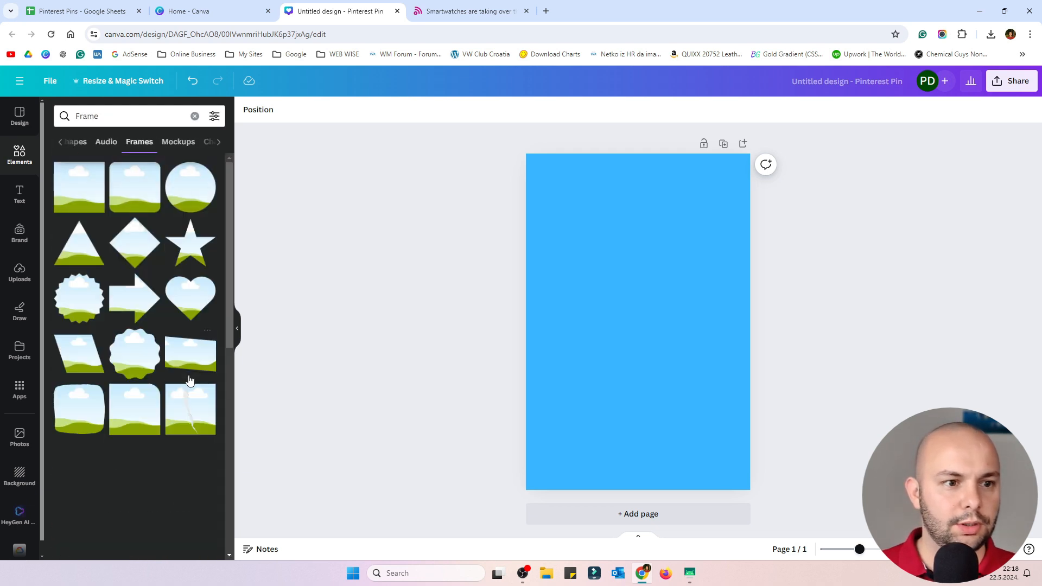
{"action": "scroll", "coordinate": [195, 353], "scroll_direction": "down", "scroll_amount": 5}
{"action": "scroll", "coordinate": [195, 356], "scroll_direction": "down", "scroll_amount": 3}
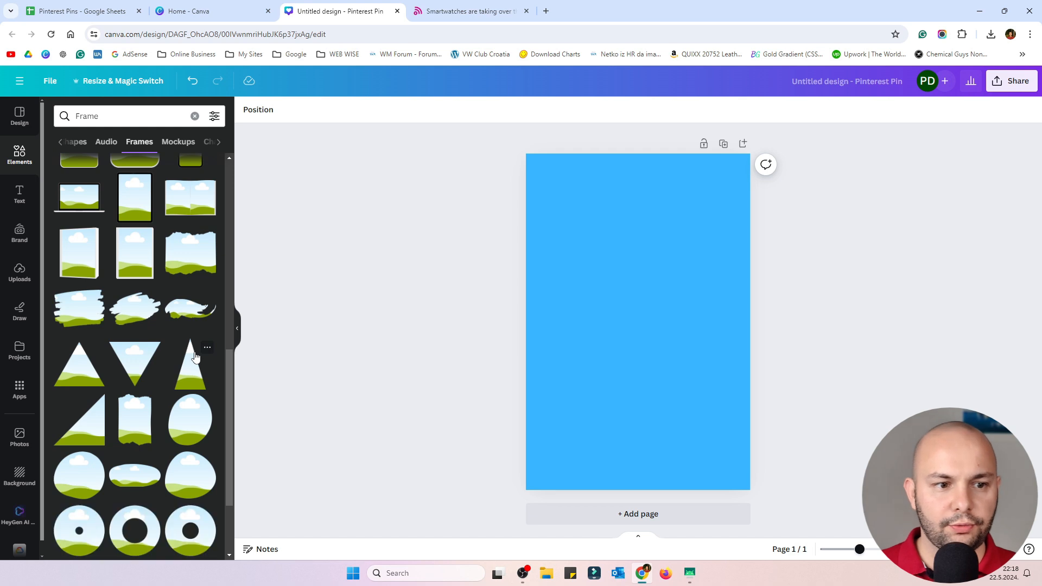
{"action": "scroll", "coordinate": [196, 358], "scroll_direction": "down", "scroll_amount": 3}
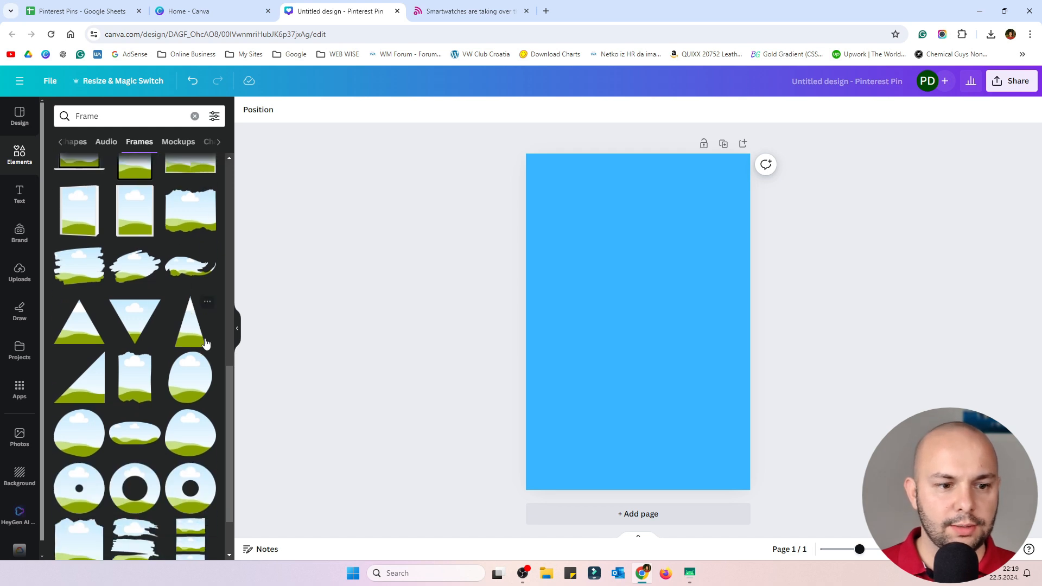
{"action": "scroll", "coordinate": [196, 364], "scroll_direction": "down", "scroll_amount": 6}
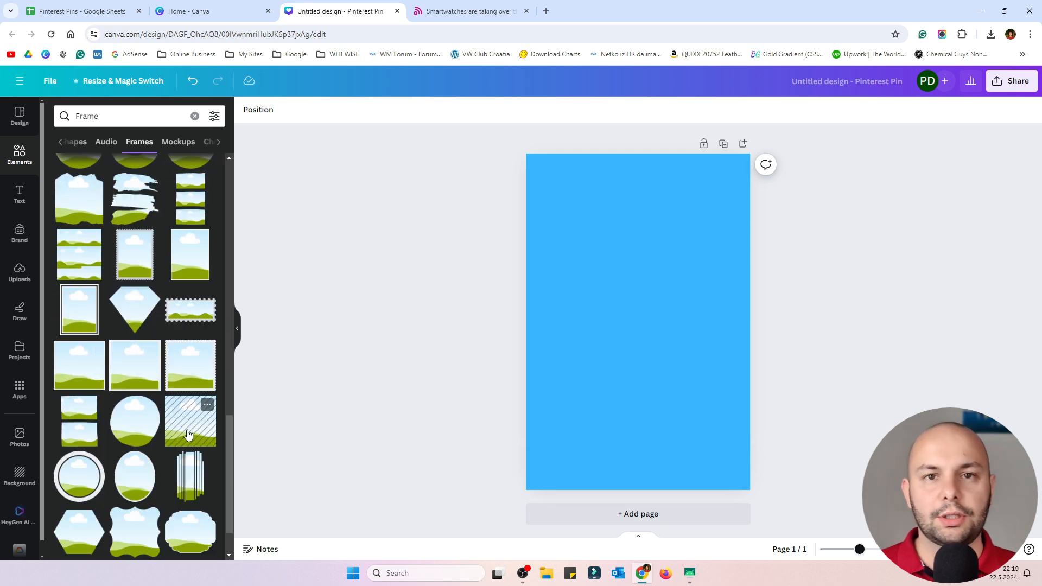
{"action": "scroll", "coordinate": [187, 434], "scroll_direction": "down", "scroll_amount": 4}
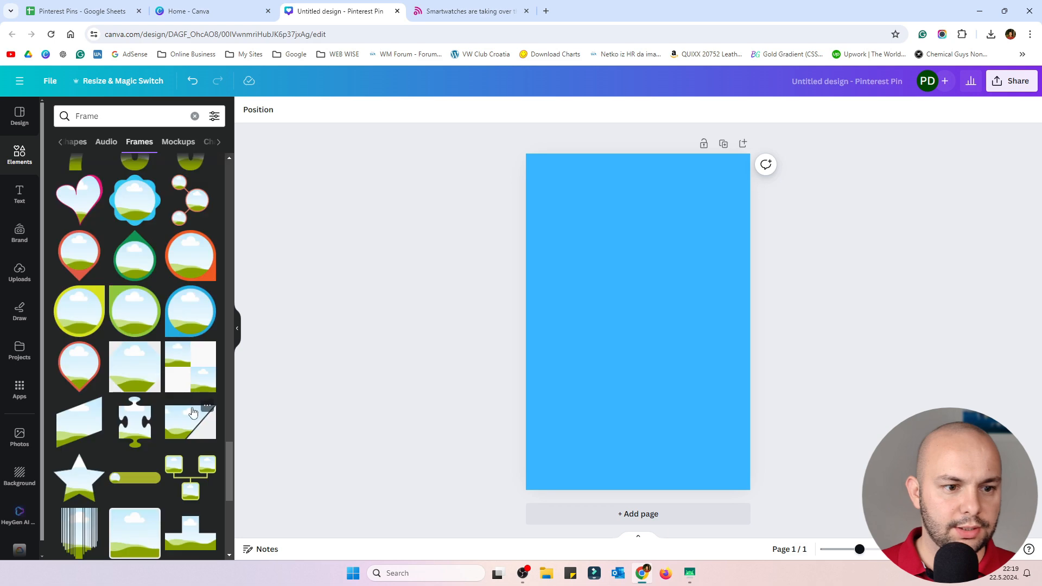
{"action": "scroll", "coordinate": [188, 412], "scroll_direction": "down", "scroll_amount": 4}
{"action": "scroll", "coordinate": [188, 409], "scroll_direction": "down", "scroll_amount": 1}
{"action": "scroll", "coordinate": [189, 411], "scroll_direction": "down", "scroll_amount": 5}
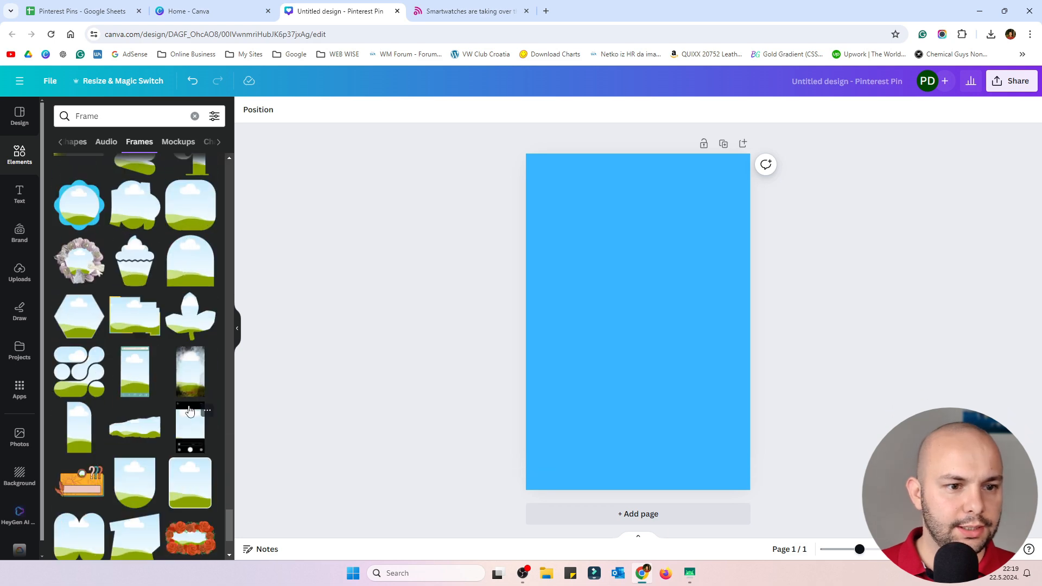
{"action": "scroll", "coordinate": [189, 411], "scroll_direction": "down", "scroll_amount": 10}
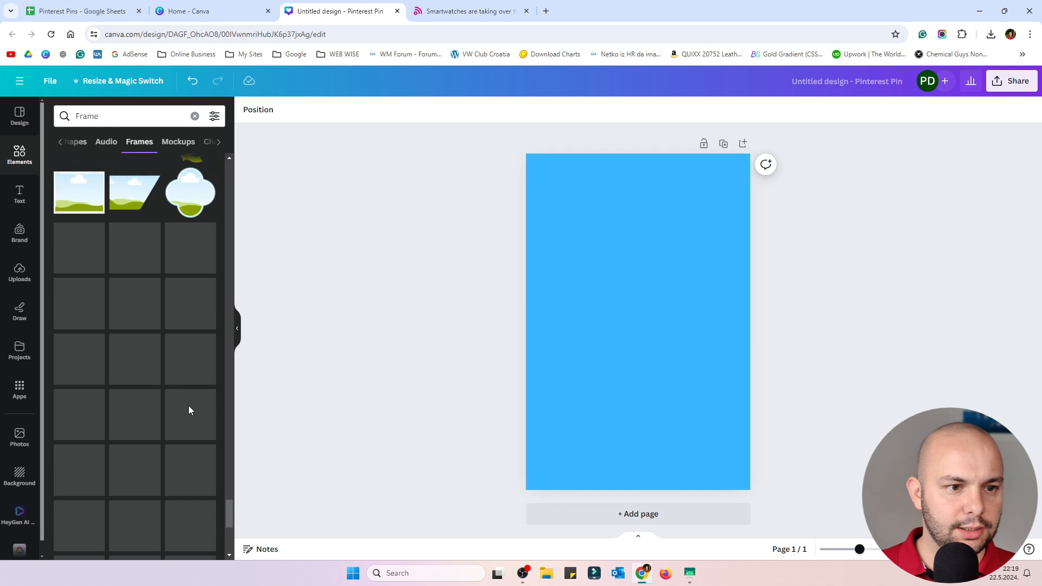
{"action": "scroll", "coordinate": [179, 401], "scroll_direction": "down", "scroll_amount": 5}
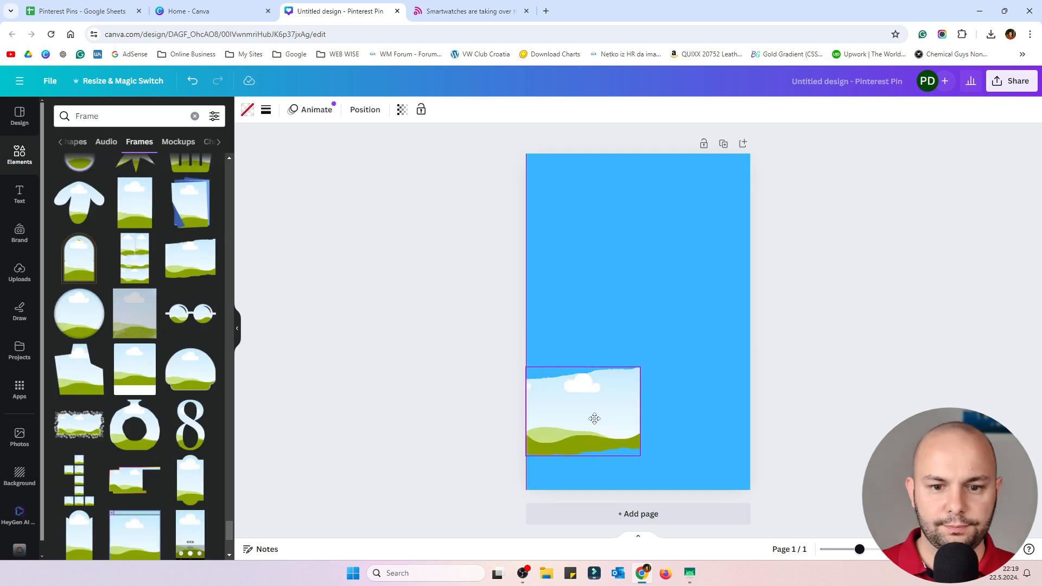
{"action": "left_click_drag", "start_coordinate": [595, 419], "coordinate": [595, 420]}
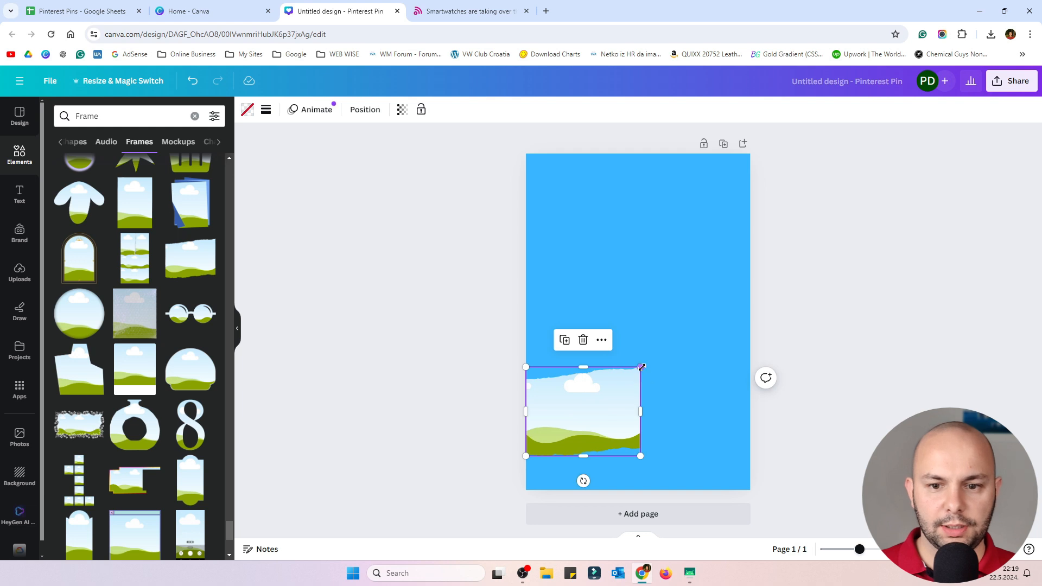
Step: Enlarge the torn-edge frame to the full page width, about 1,000 × 776 px, and nudge it slightly downward
{"action": "left_click_drag", "start_coordinate": [641, 367], "coordinate": [732, 260]}
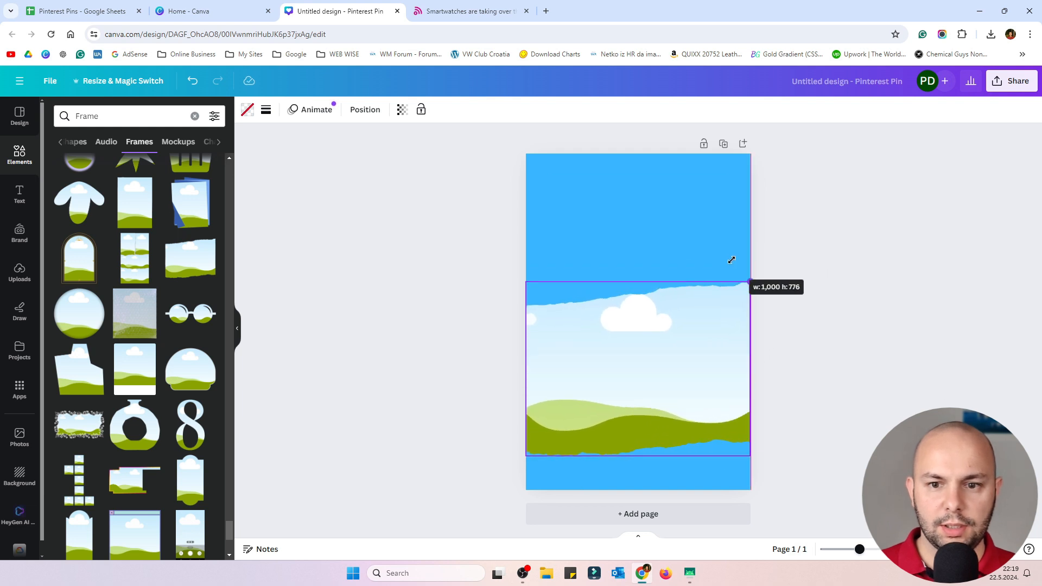
{"action": "mouse_move", "coordinate": [688, 351]}
{"action": "left_mouse_down"}
{"action": "mouse_move", "coordinate": [689, 342]}
{"action": "mouse_move", "coordinate": [692, 356]}
{"action": "left_mouse_up"}
{"action": "left_click", "coordinate": [380, 334]}
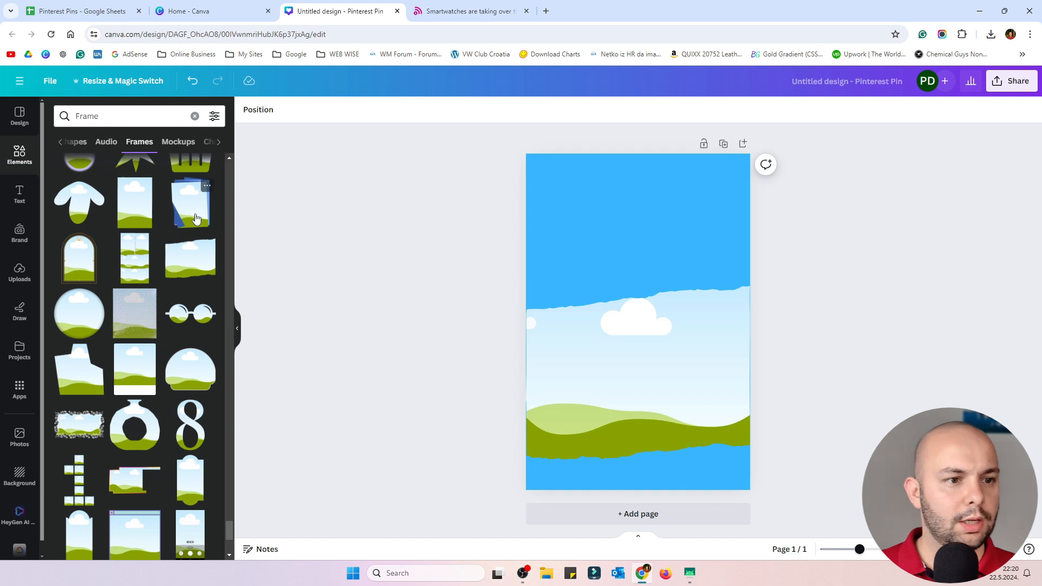
{"action": "left_click", "coordinate": [24, 157]}
{"action": "left_click", "coordinate": [108, 117]}
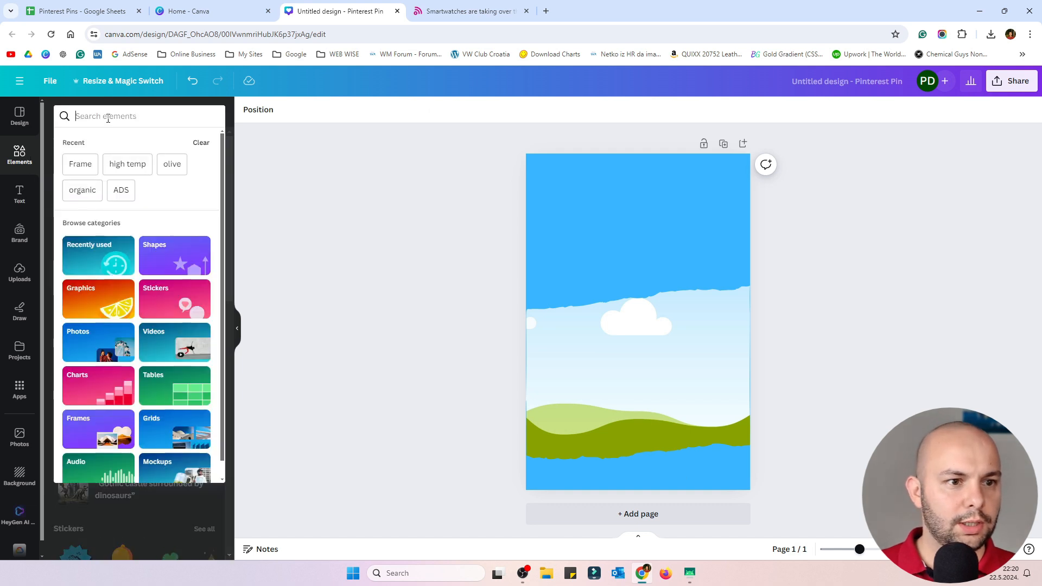
{"action": "type", "text": "butt"}
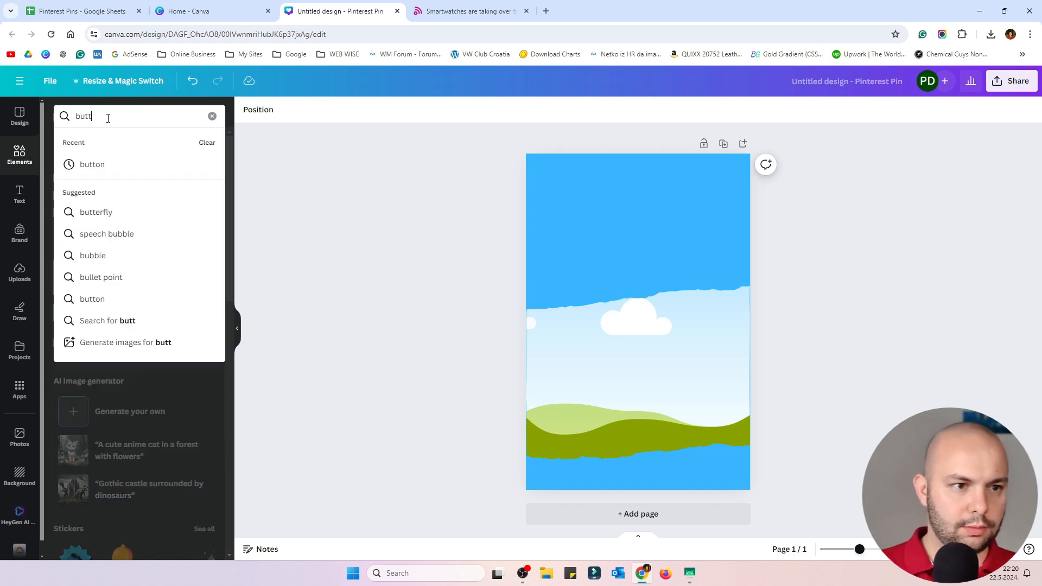
{"action": "key", "text": "ctrl+a"}
{"action": "key", "text": "BackSpace"}
{"action": "left_click", "coordinate": [228, 230]}
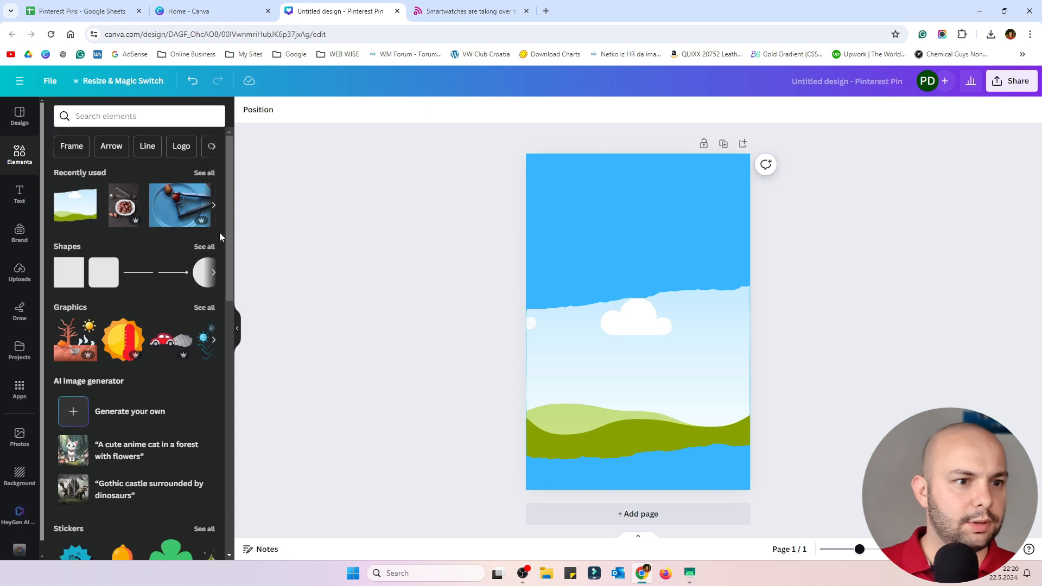
Step: Add a rounded square from the shapes collection to the pin and fill it with solid coral red
{"action": "left_click", "coordinate": [203, 247]}
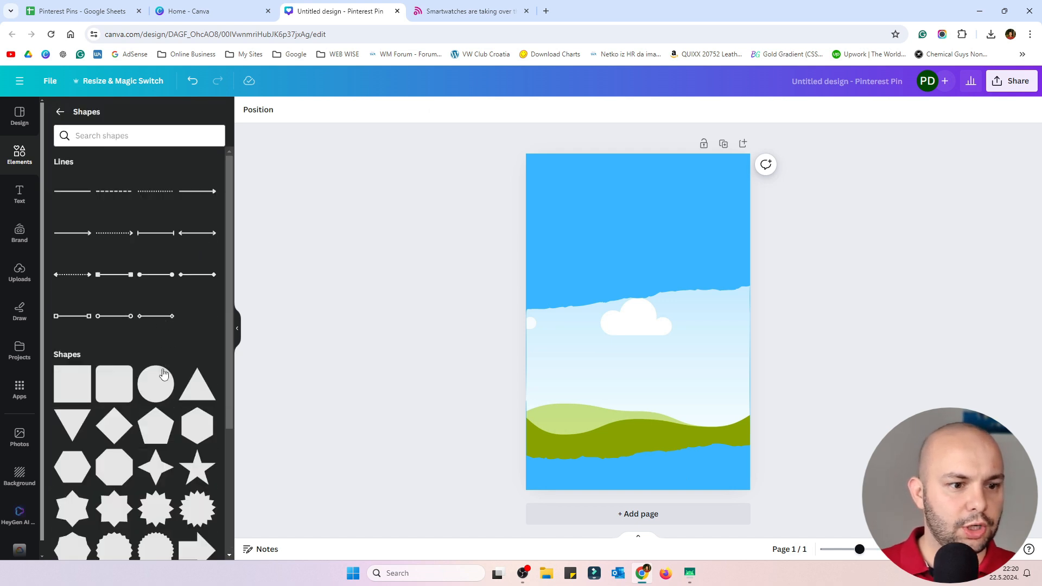
{"action": "scroll", "coordinate": [132, 288], "scroll_direction": "down", "scroll_amount": 3}
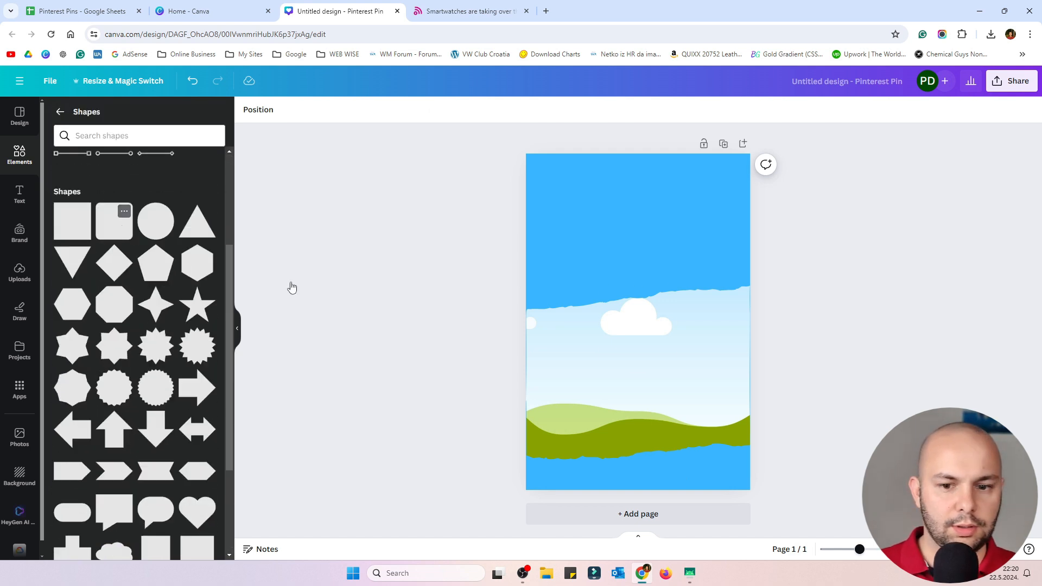
{"action": "left_click_drag", "start_coordinate": [291, 287], "coordinate": [633, 340]}
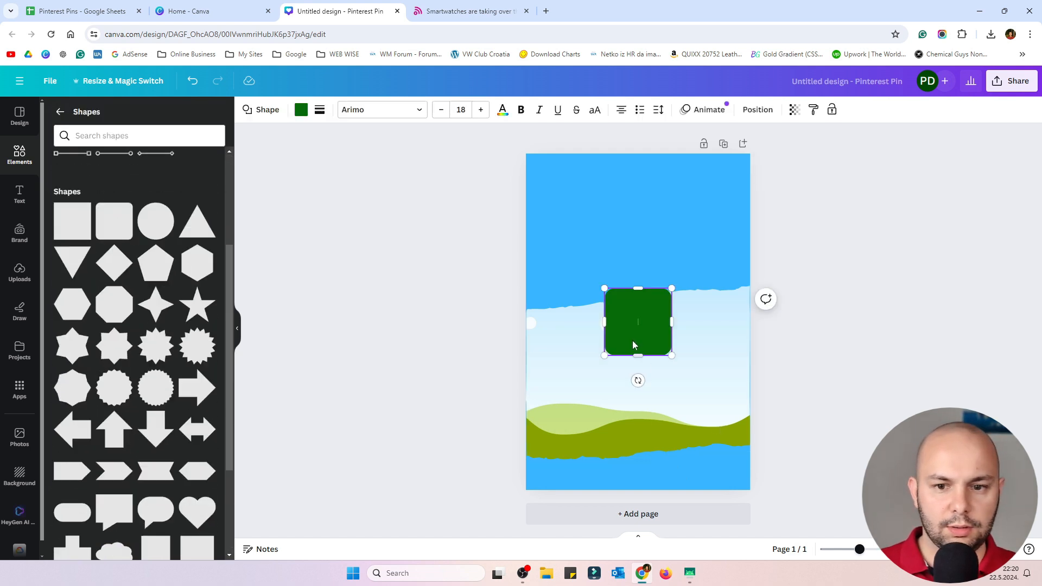
{"action": "left_click", "coordinate": [301, 110]}
{"action": "left_click", "coordinate": [178, 340]}
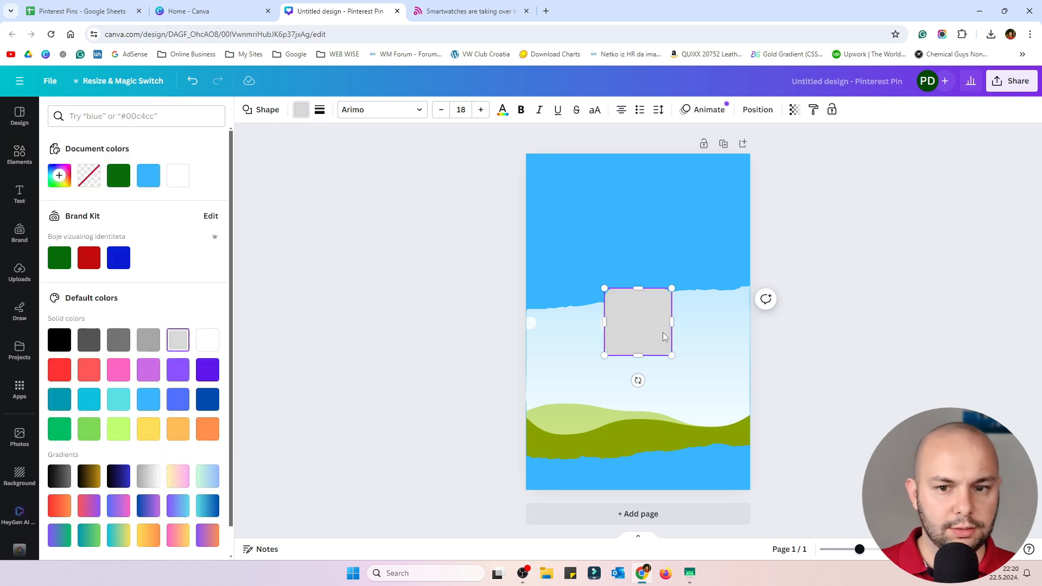
{"action": "left_click", "coordinate": [90, 371]}
Step: Reshape the coral red shape into a flat bar in the pin's lower-right corner and label it "TECH RADAR"
{"action": "left_click_drag", "start_coordinate": [638, 355], "coordinate": [715, 479]}
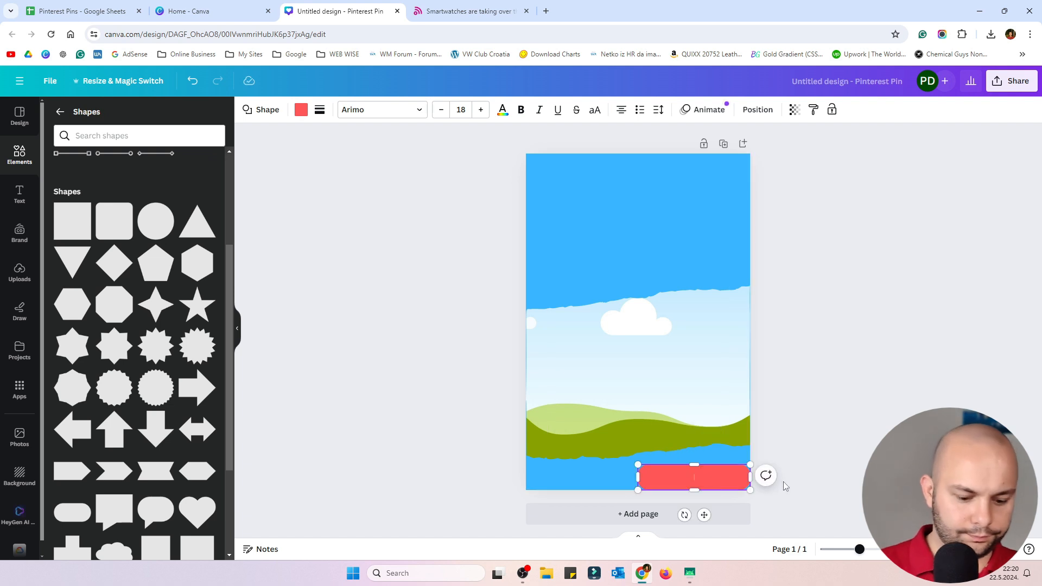
{"action": "type", "text": "TECH RA"}
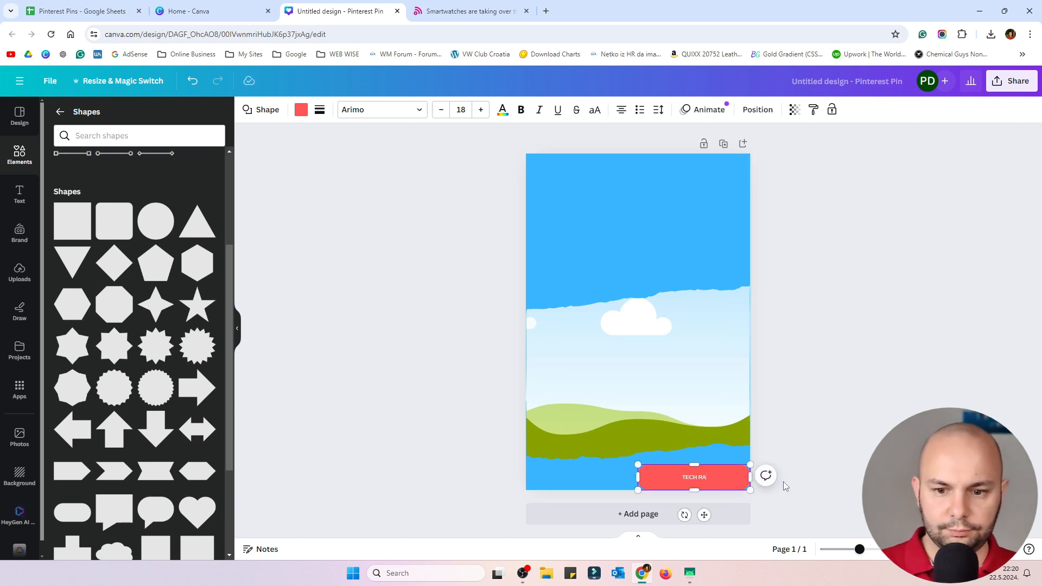
{"action": "type", "text": "DAR"}
{"action": "key", "text": "ctrl+a"}
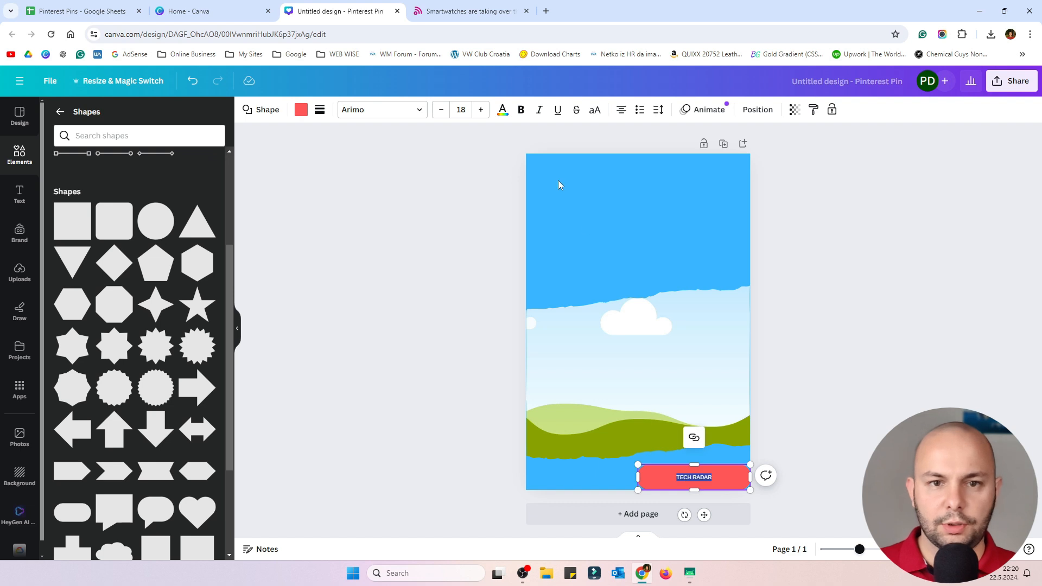
Step: Set the "TECH RADAR" label's font size to 30
{"action": "left_click", "coordinate": [481, 109]}
{"action": "left_click", "coordinate": [481, 109]}
{"action": "left_click", "coordinate": [481, 110]}
{"action": "left_click", "coordinate": [481, 110]}
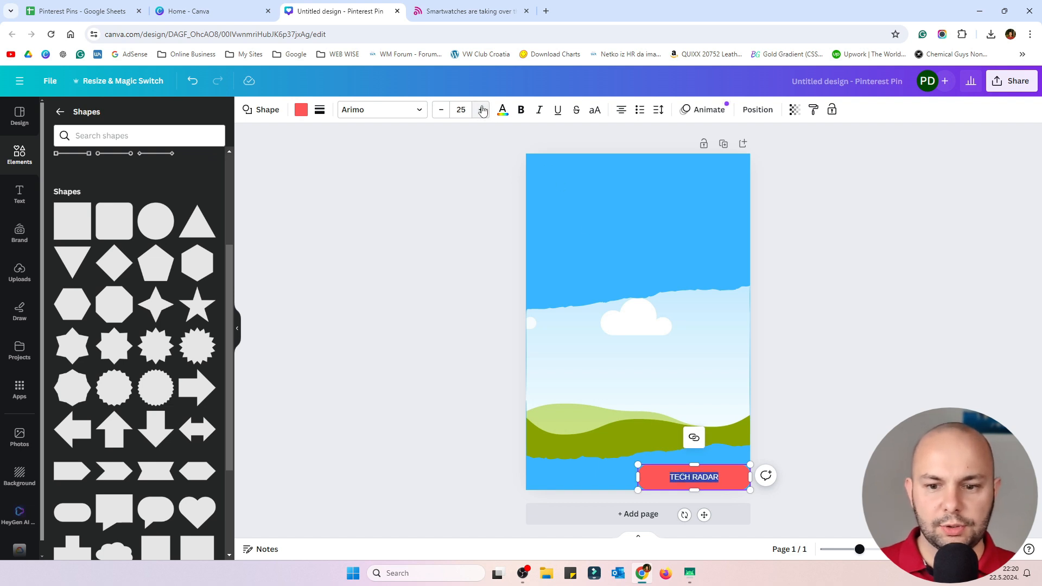
{"action": "left_click", "coordinate": [482, 110]}
{"action": "left_click", "coordinate": [481, 110]}
{"action": "left_click", "coordinate": [481, 110]}
{"action": "left_click", "coordinate": [481, 109]}
{"action": "left_click", "coordinate": [481, 109]}
{"action": "left_click", "coordinate": [481, 109]}
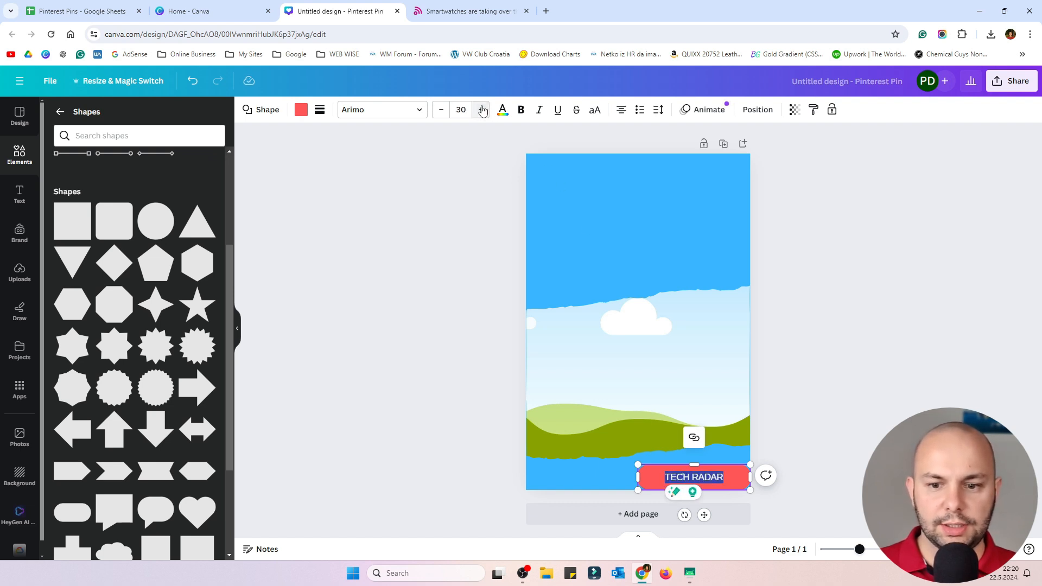
{"action": "left_click", "coordinate": [976, 370]}
Step: Flatten the coral "TECH RADAR" bar and change its shape to the square-cornered one
{"action": "left_click", "coordinate": [693, 477]}
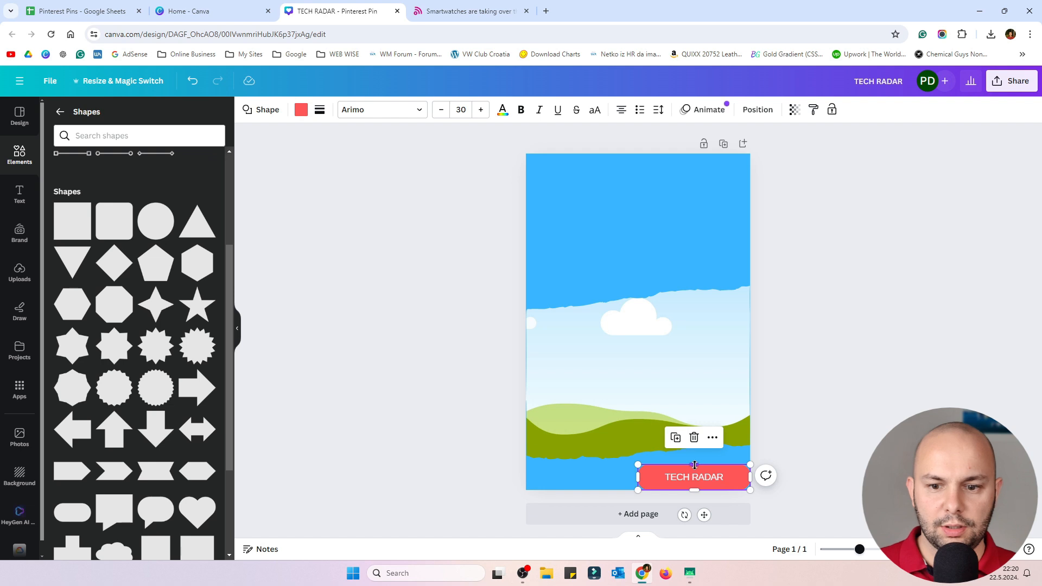
{"action": "left_click_drag", "start_coordinate": [694, 465], "coordinate": [710, 486]}
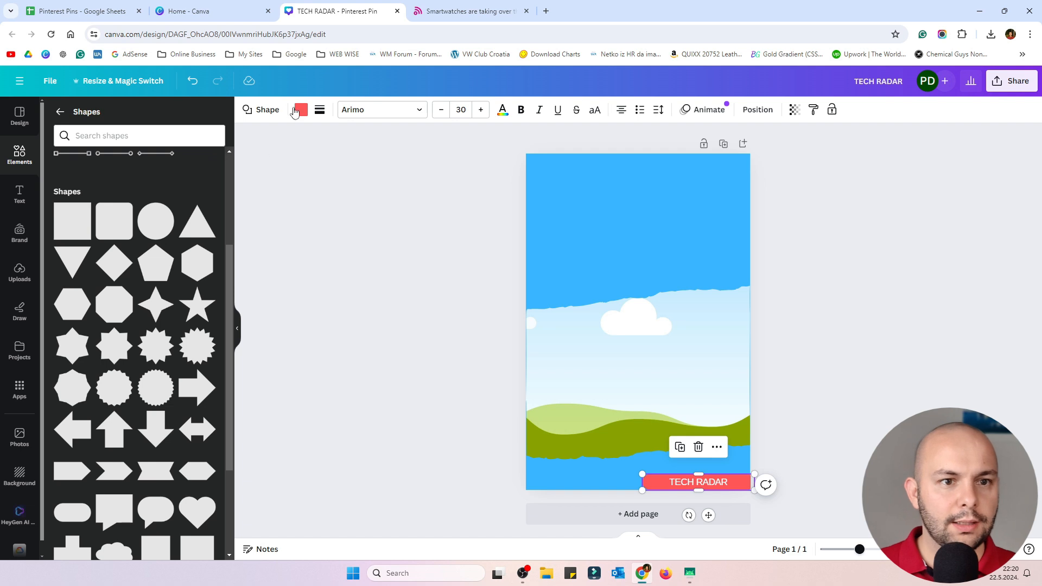
{"action": "left_click", "coordinate": [261, 109]}
{"action": "left_click", "coordinate": [79, 161]}
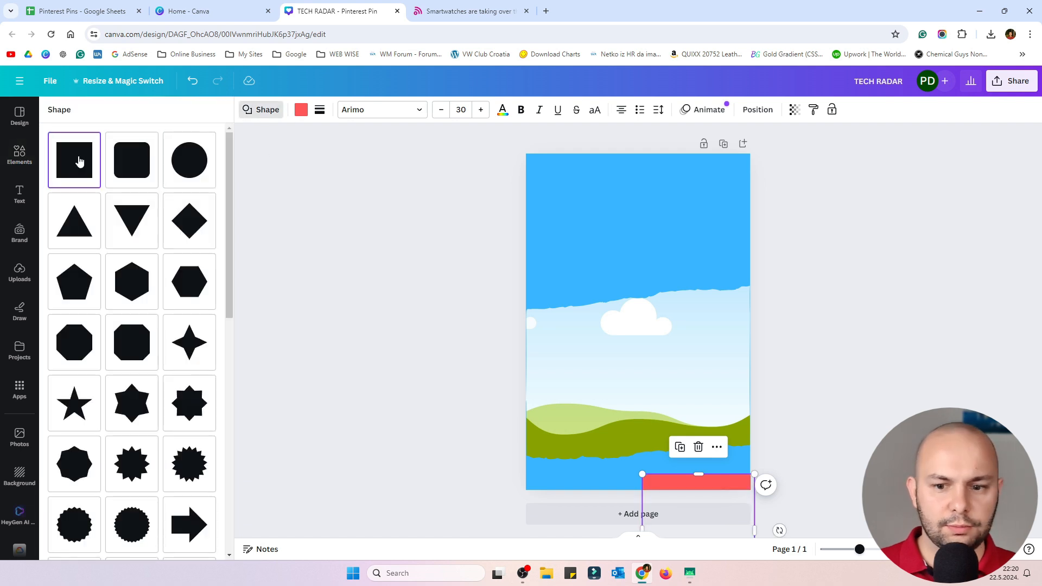
Step: Reduce the square-cornered bar to a thin strip and centre it along the pin's bottom edge
{"action": "left_click_drag", "start_coordinate": [699, 491], "coordinate": [671, 483]}
{"action": "left_click", "coordinate": [840, 495]}
{"action": "left_click", "coordinate": [874, 486]}
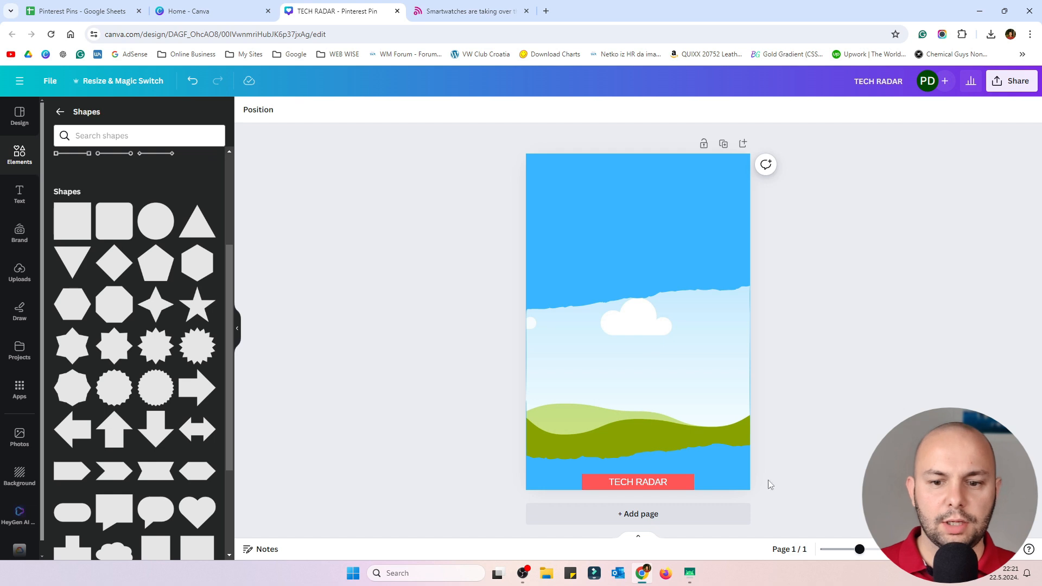
{"action": "left_click", "coordinate": [687, 487]}
{"action": "left_click", "coordinate": [772, 485]}
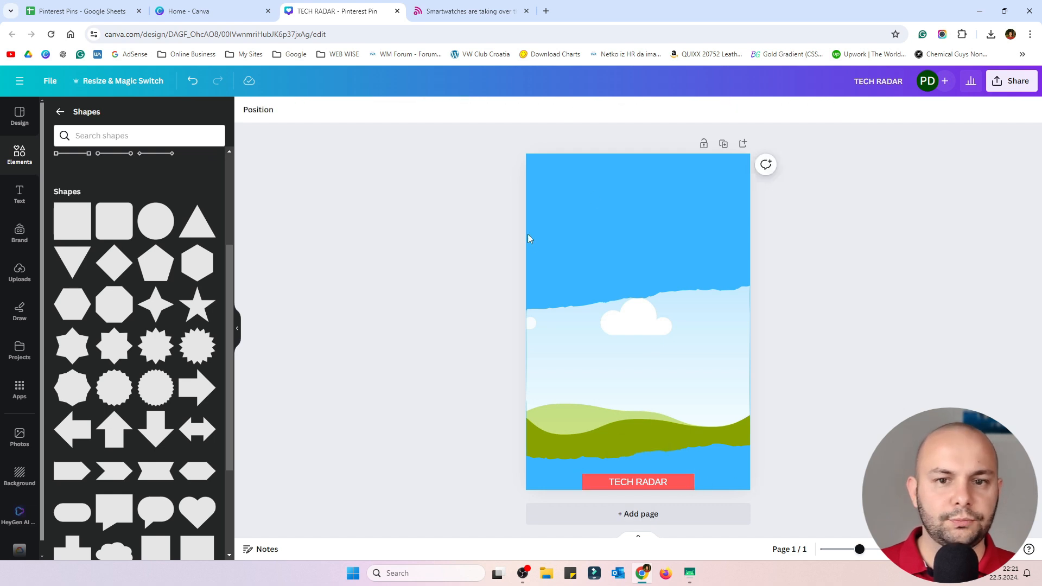
Step: Add a text box and move it to the upper part of the pin, centred above the frame
{"action": "left_click", "coordinate": [25, 200]}
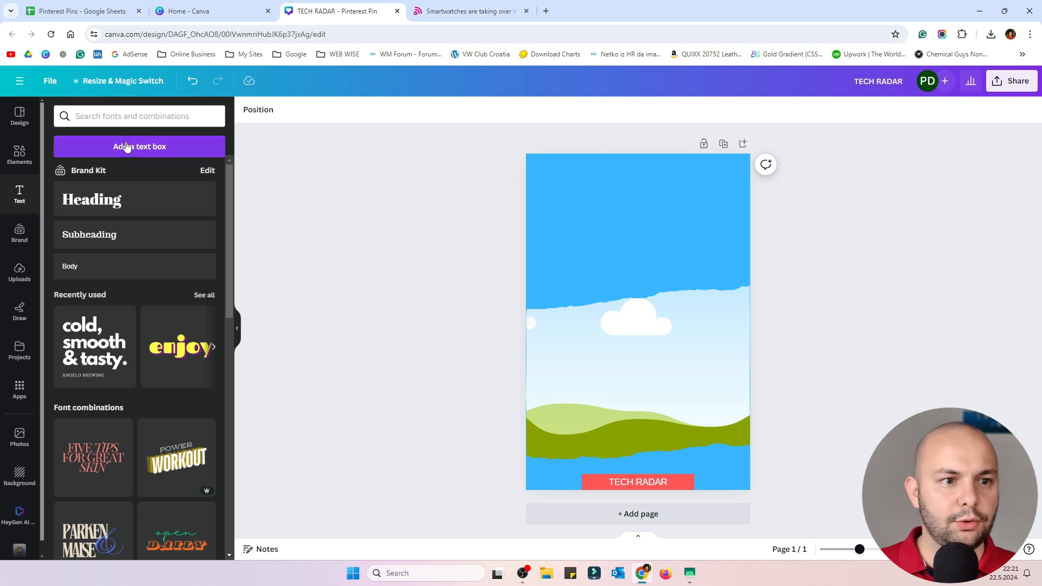
{"action": "left_click", "coordinate": [125, 145]}
{"action": "left_click", "coordinate": [836, 323]}
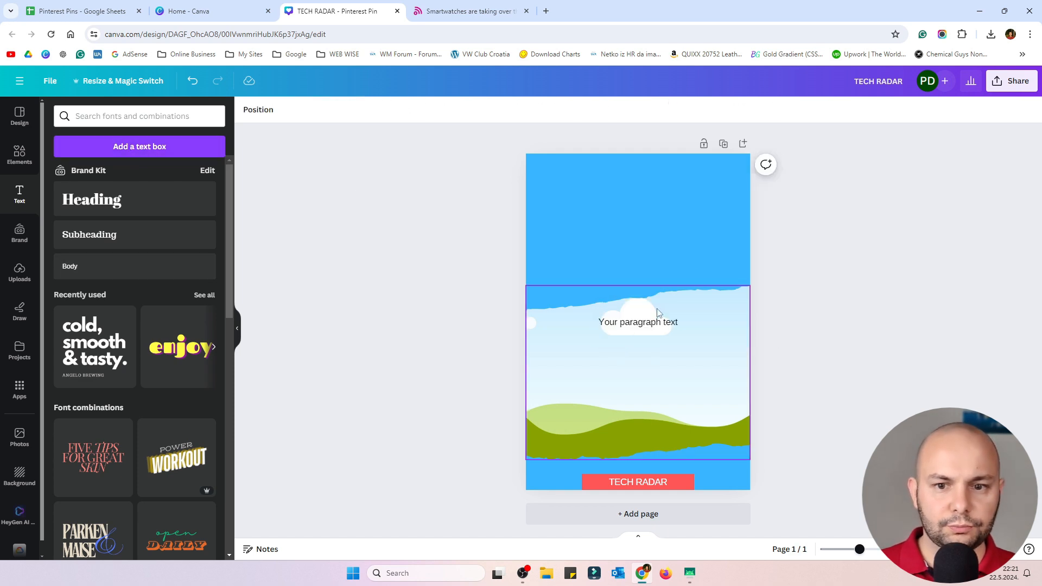
{"action": "left_click_drag", "start_coordinate": [647, 323], "coordinate": [648, 176]}
{"action": "double_click", "coordinate": [637, 176]}
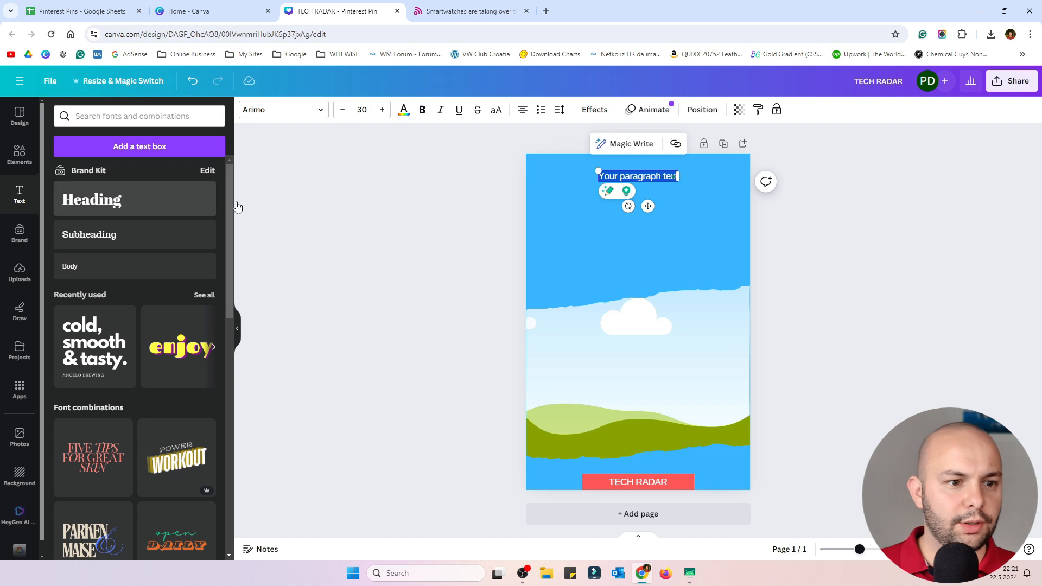
{"action": "left_click", "coordinate": [800, 216]}
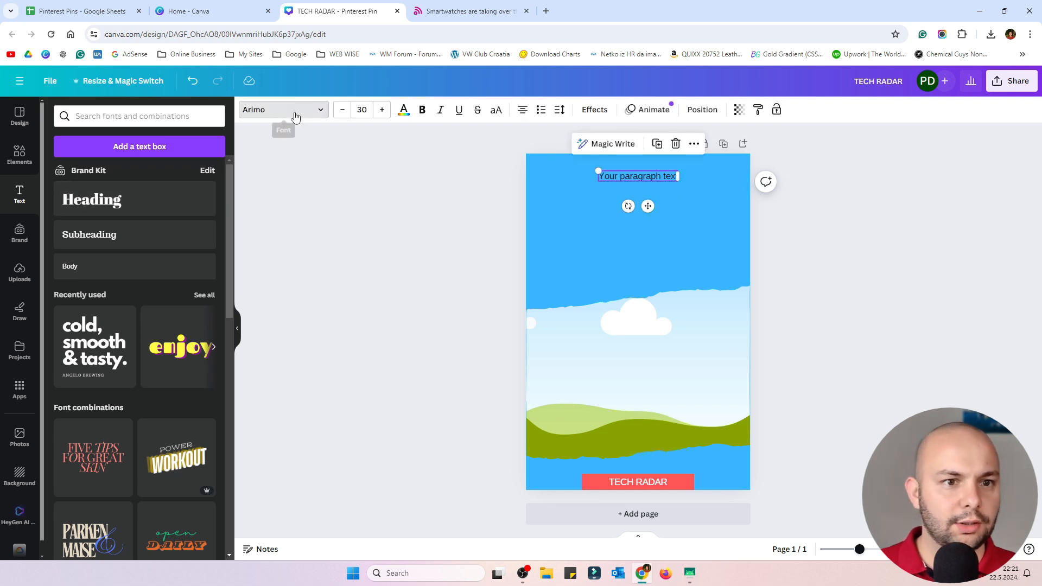
Step: Change the placeholder text's font to Intro Rust and enlarge its text box to font size 44
{"action": "left_click", "coordinate": [290, 114]}
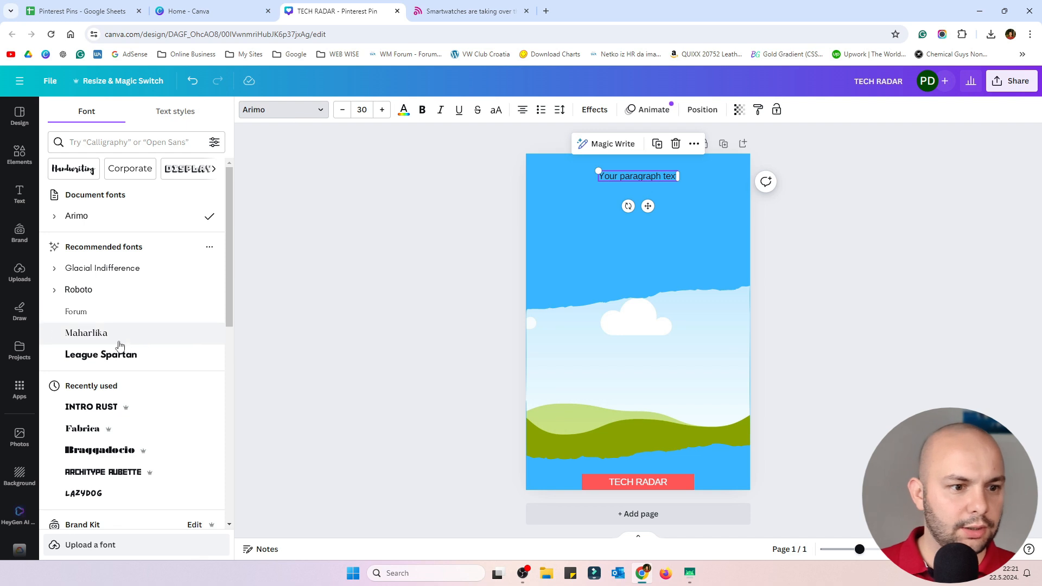
{"action": "left_click", "coordinate": [103, 413]}
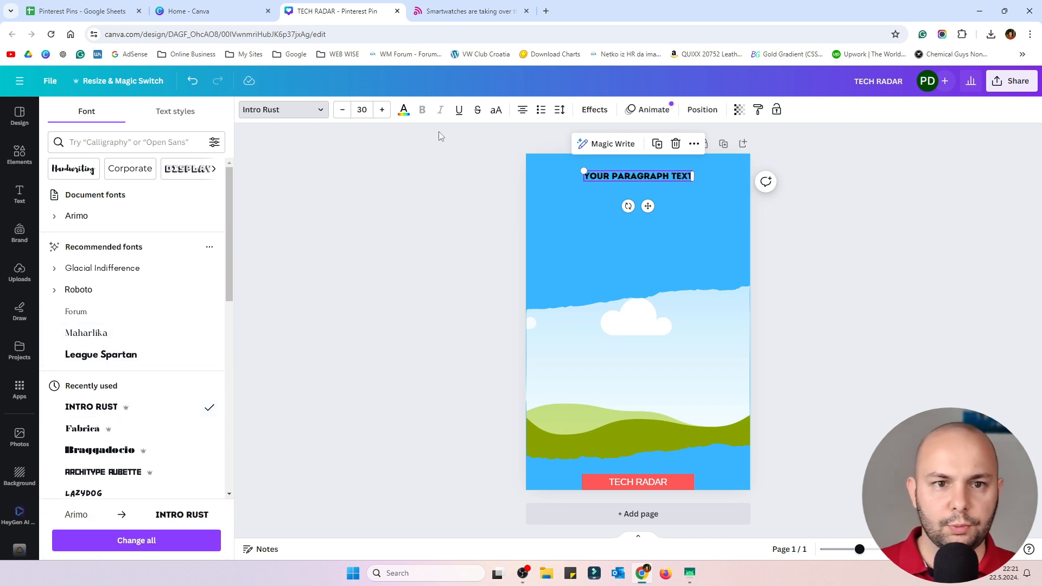
{"action": "left_click", "coordinate": [381, 109]}
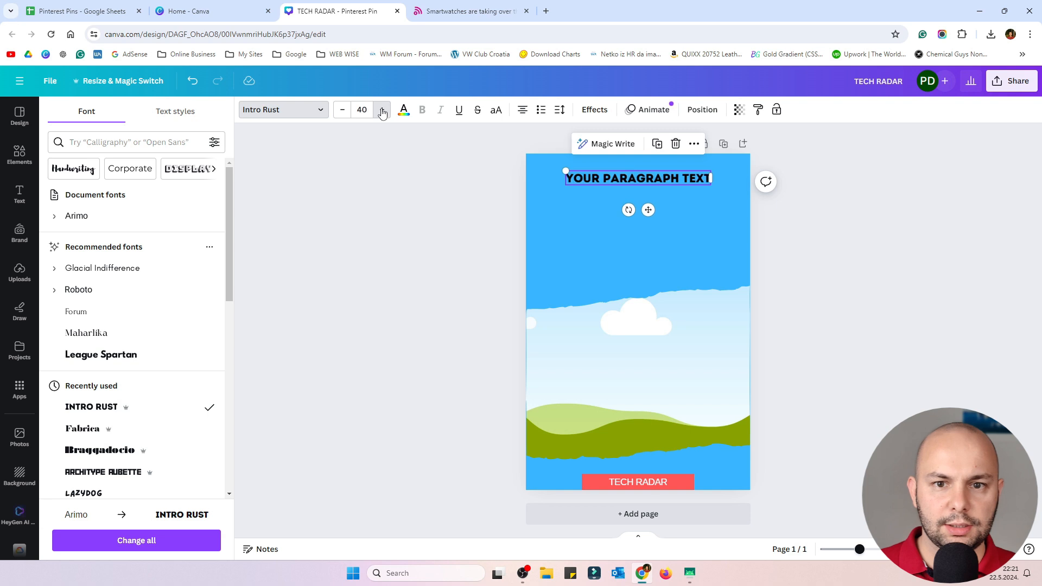
{"action": "left_click_drag", "start_coordinate": [727, 178], "coordinate": [738, 179]}
{"action": "left_click_drag", "start_coordinate": [563, 176], "coordinate": [557, 176]}
Step: Replace the placeholder text with "TOP 10" at font size 72
{"action": "double_click", "coordinate": [653, 182]}
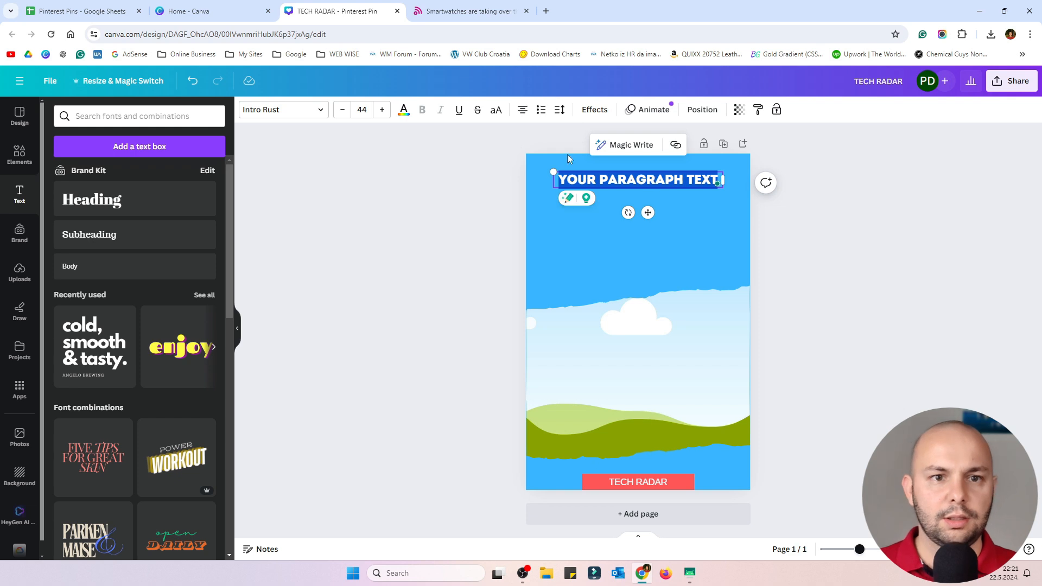
{"action": "key", "text": "BackSpace"}
{"action": "left_click", "coordinate": [361, 109]}
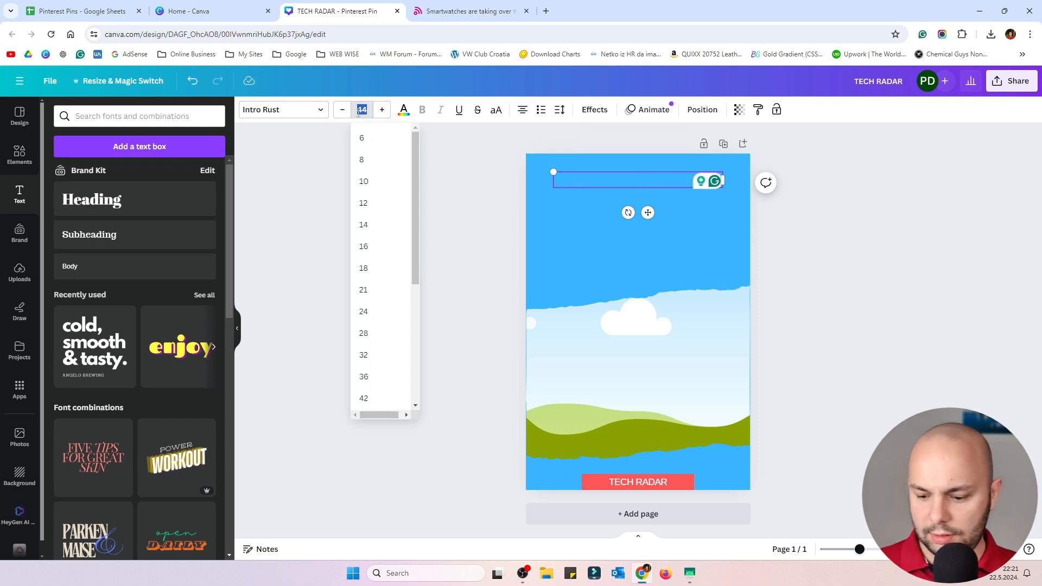
{"action": "type", "text": "72"}
{"action": "key", "text": "Return"}
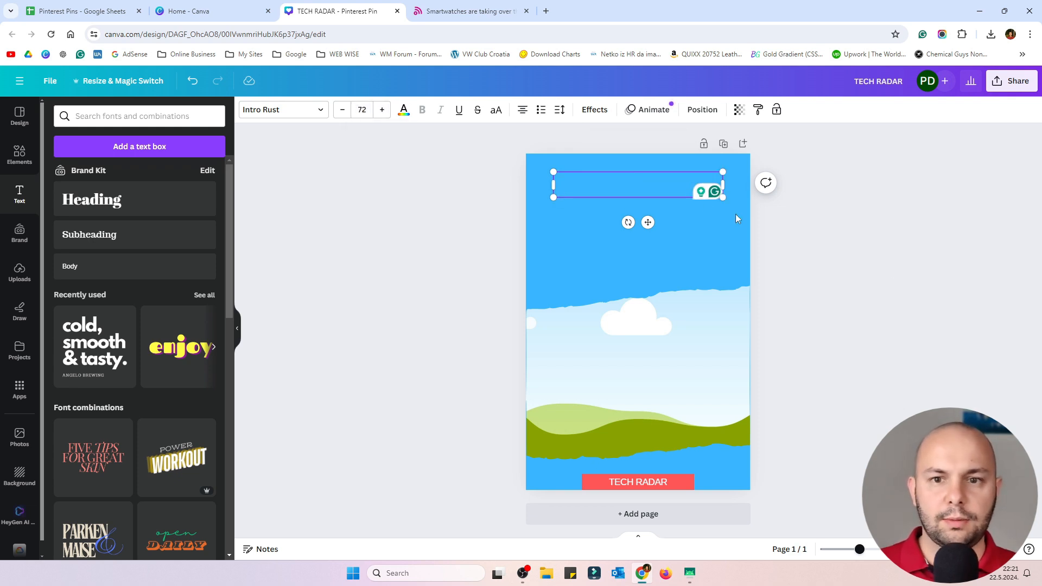
{"action": "type", "text": "TOP 10"}
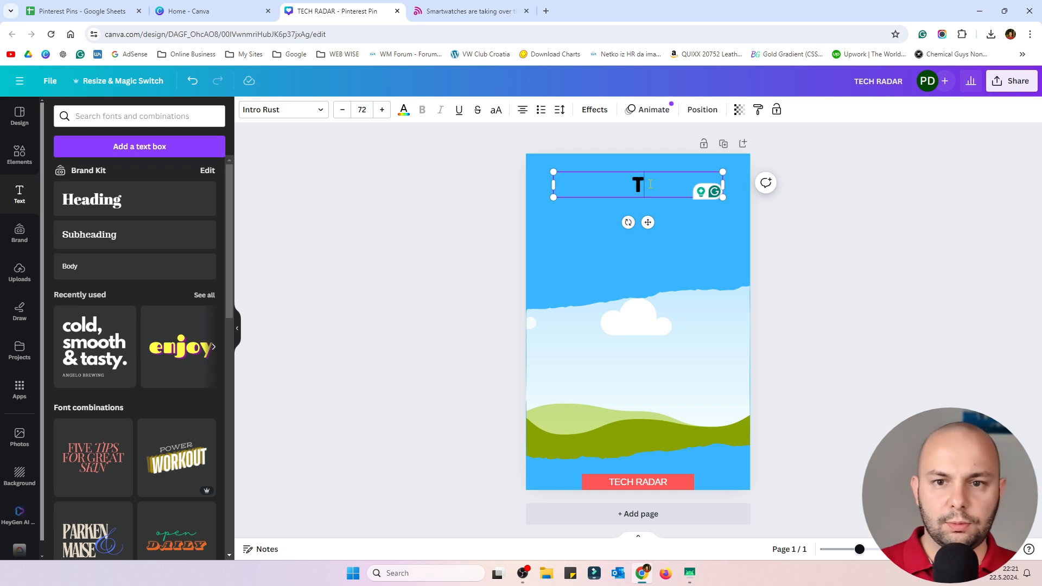
{"action": "left_click", "coordinate": [851, 286]}
Step: Increase the "TOP 10" heading's font size to 90
{"action": "left_click", "coordinate": [658, 184]}
{"action": "left_click", "coordinate": [382, 111]}
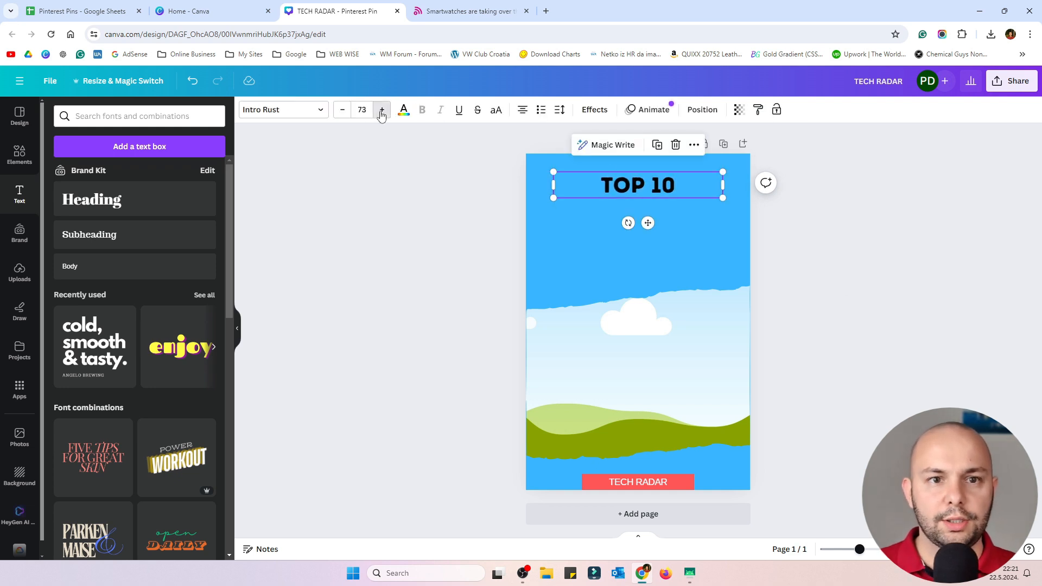
{"action": "left_click", "coordinate": [382, 110]}
{"action": "left_click", "coordinate": [382, 110]}
{"action": "left_click", "coordinate": [382, 110]}
{"action": "left_click", "coordinate": [382, 110]}
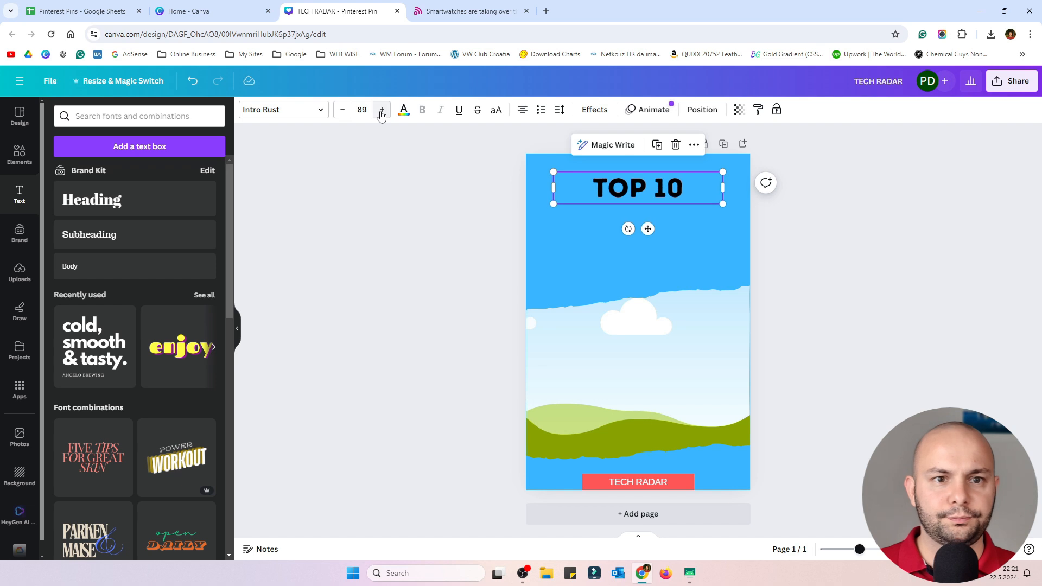
{"action": "left_click", "coordinate": [899, 285]}
Step: Move the torn-edge frame slightly down to leave more room for the heading
{"action": "left_click", "coordinate": [735, 372]}
{"action": "left_click_drag", "start_coordinate": [697, 376], "coordinate": [667, 377]}
{"action": "left_click", "coordinate": [923, 390]}
Step: Duplicate the "TOP 10" heading and place the copy centred directly below the original
{"action": "left_click", "coordinate": [642, 186]}
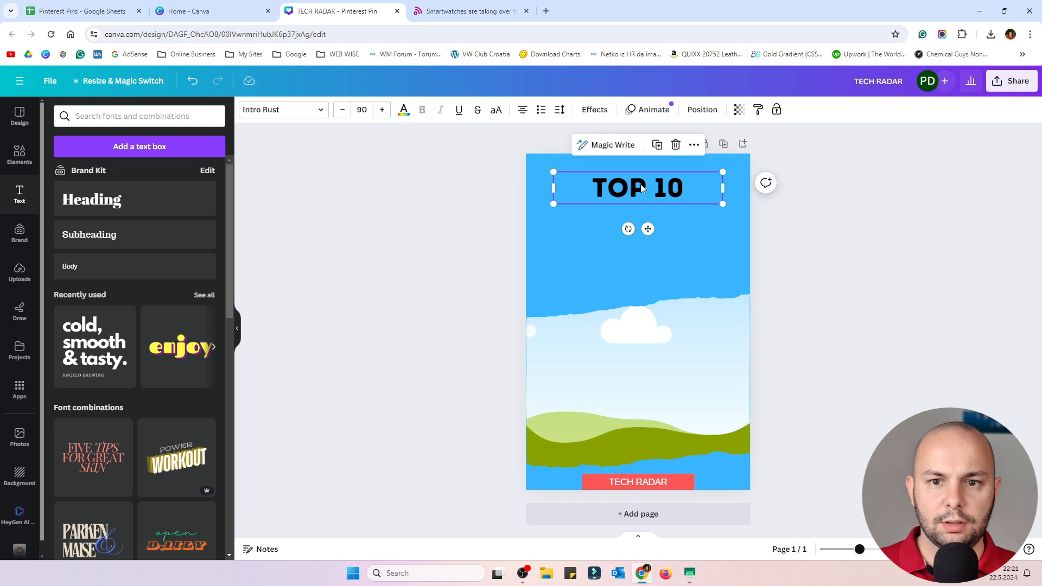
{"action": "left_click", "coordinate": [902, 255]}
{"action": "left_click", "coordinate": [605, 188]}
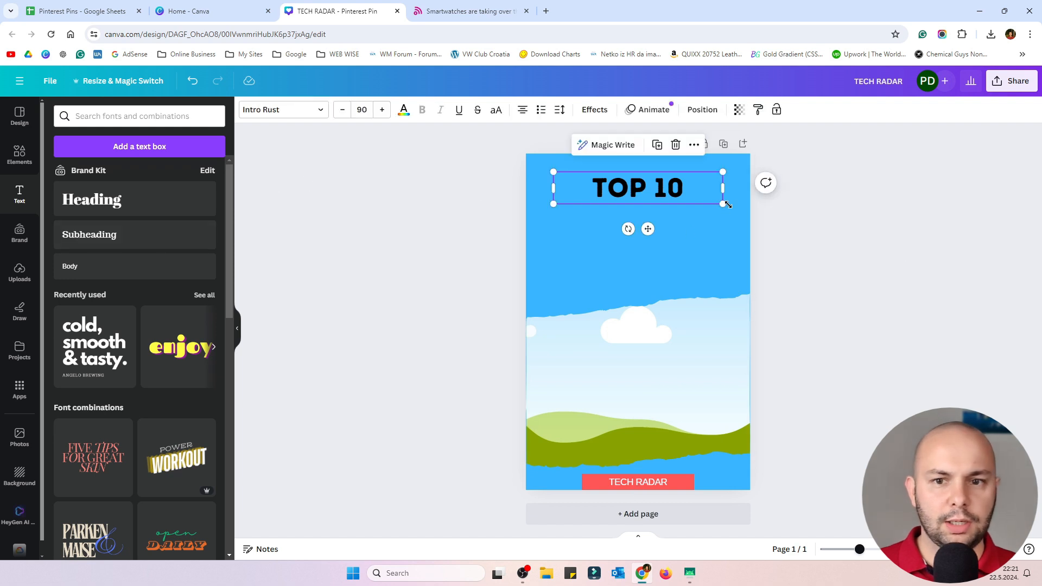
{"action": "left_click_drag", "start_coordinate": [639, 199], "coordinate": [635, 231]}
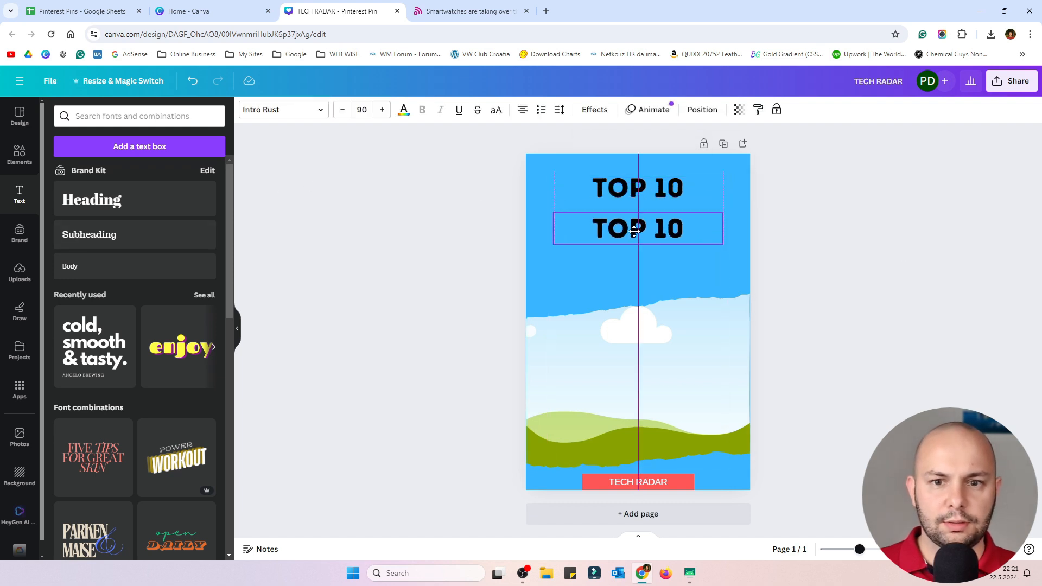
Step: Set the lower heading copy's font to Chewy and replace its wording with "Text"
{"action": "left_click", "coordinate": [314, 110]}
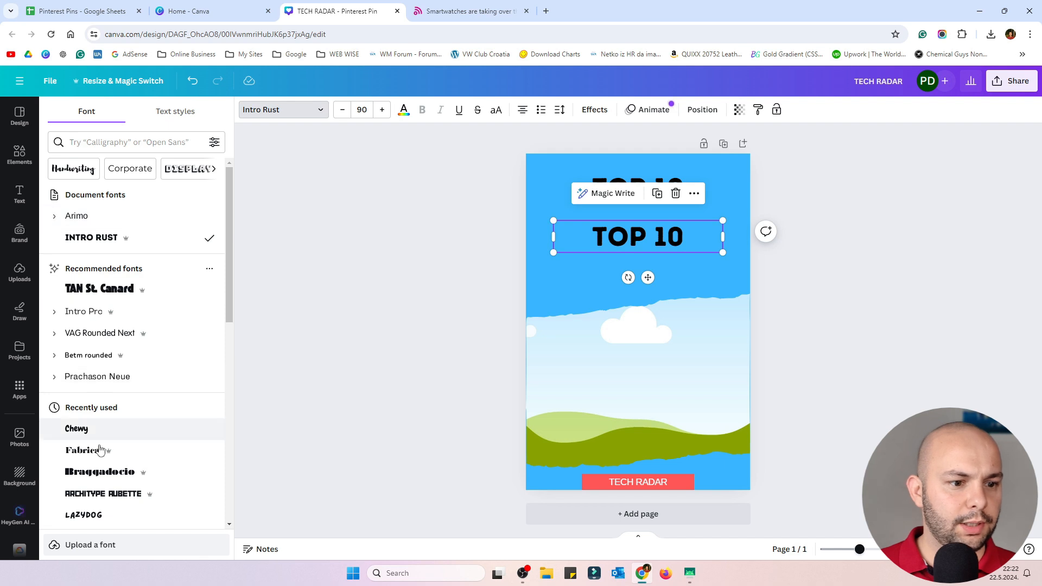
{"action": "left_click", "coordinate": [76, 428]}
{"action": "double_click", "coordinate": [639, 239]}
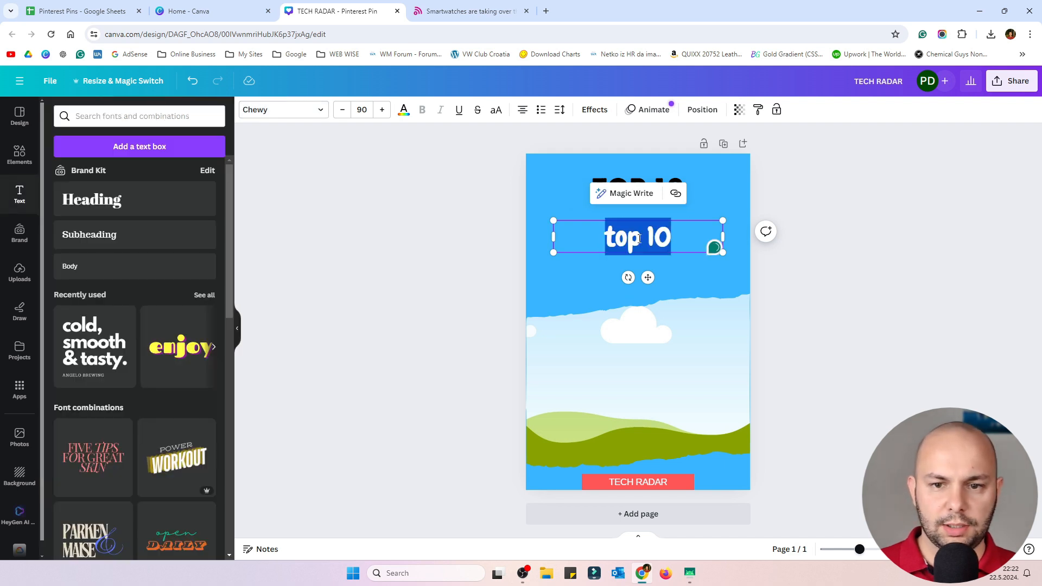
{"action": "type", "text": "Text"}
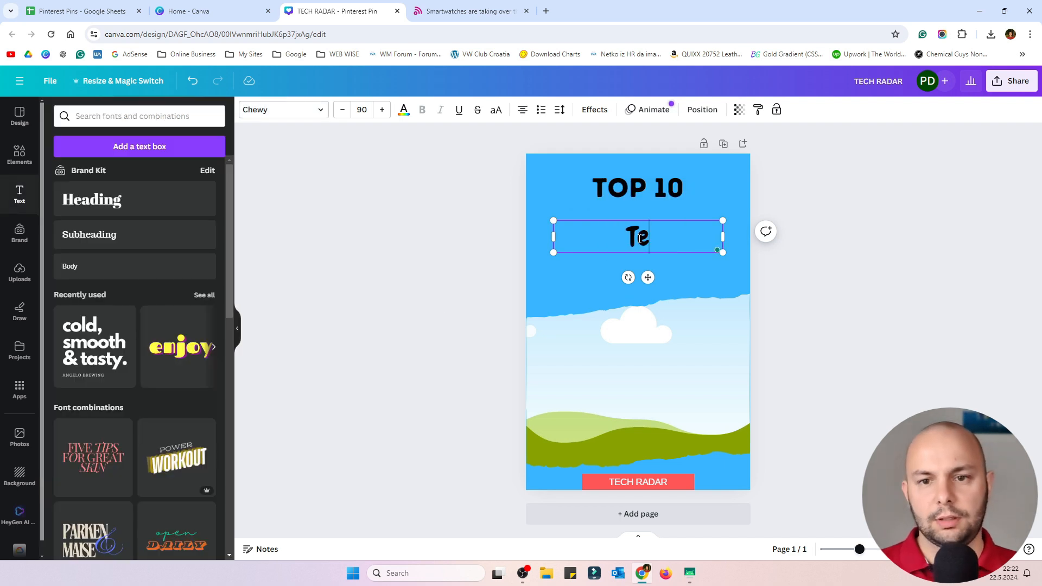
{"action": "left_click", "coordinate": [790, 342]}
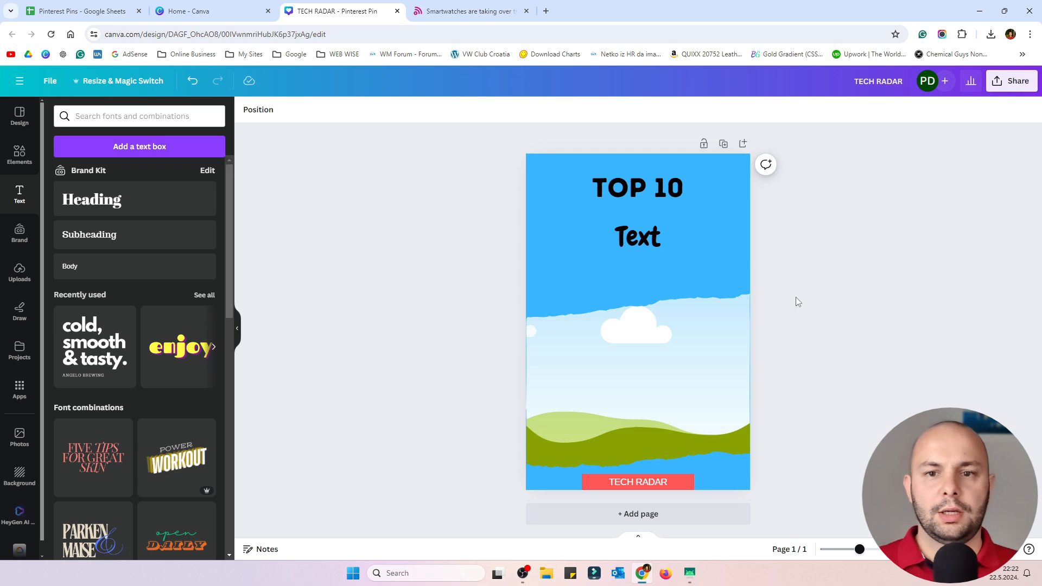
{"action": "left_click", "coordinate": [588, 179]}
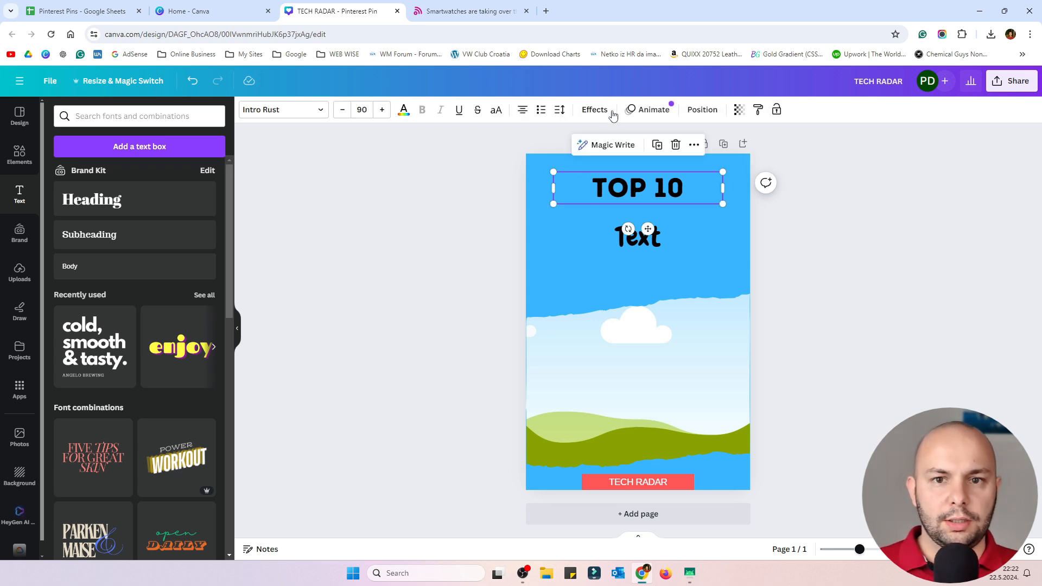
{"action": "left_click", "coordinate": [597, 108]}
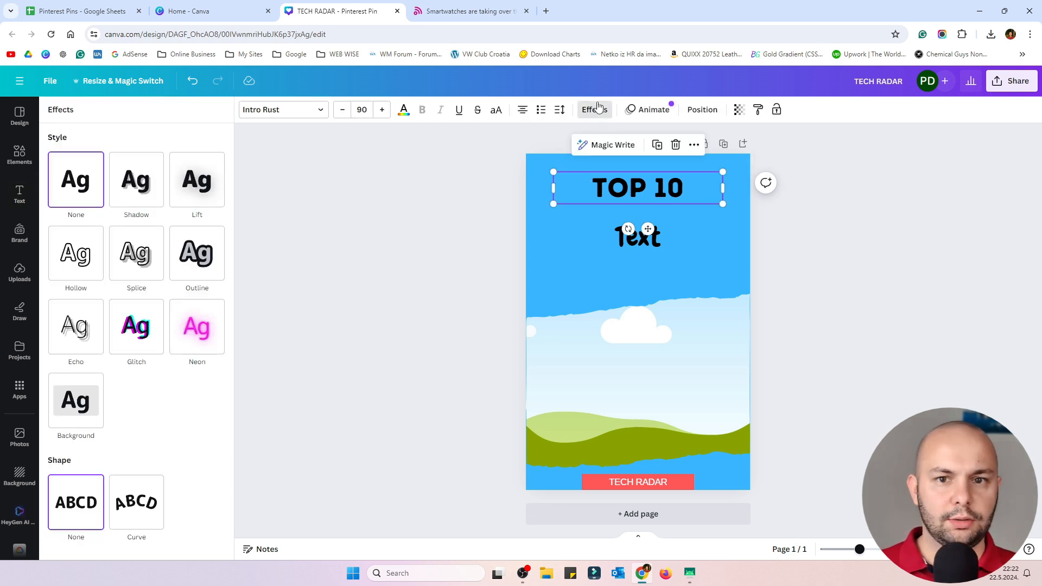
{"action": "left_click", "coordinate": [597, 109]}
Step: Browse the lines and shapes collection for an element to add to the pin
{"action": "left_click", "coordinate": [20, 155]}
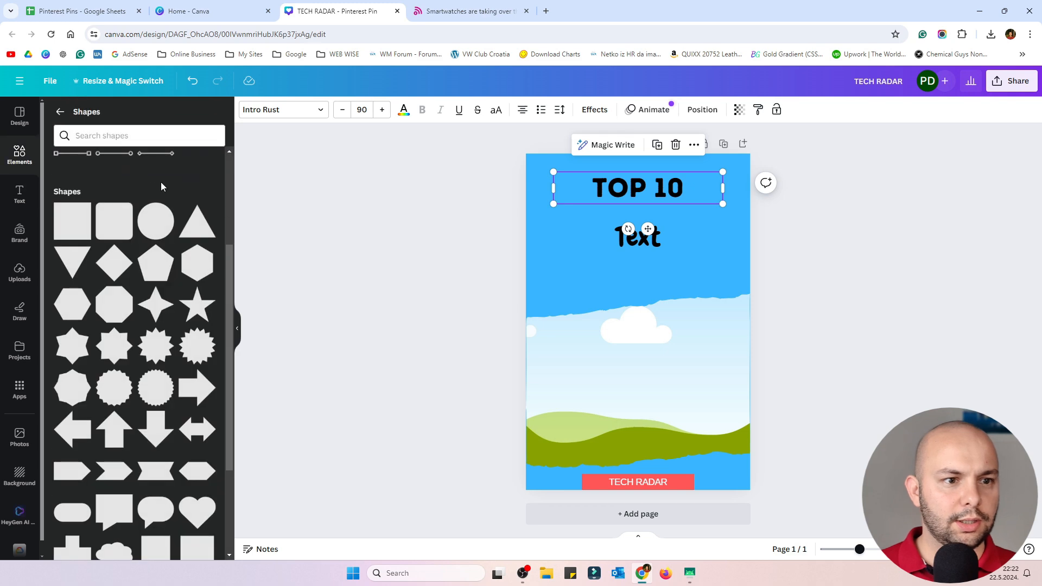
{"action": "scroll", "coordinate": [170, 282], "scroll_direction": "up", "scroll_amount": 3}
{"action": "scroll", "coordinate": [195, 282], "scroll_direction": "down", "scroll_amount": 6}
{"action": "scroll", "coordinate": [192, 315], "scroll_direction": "up", "scroll_amount": 6}
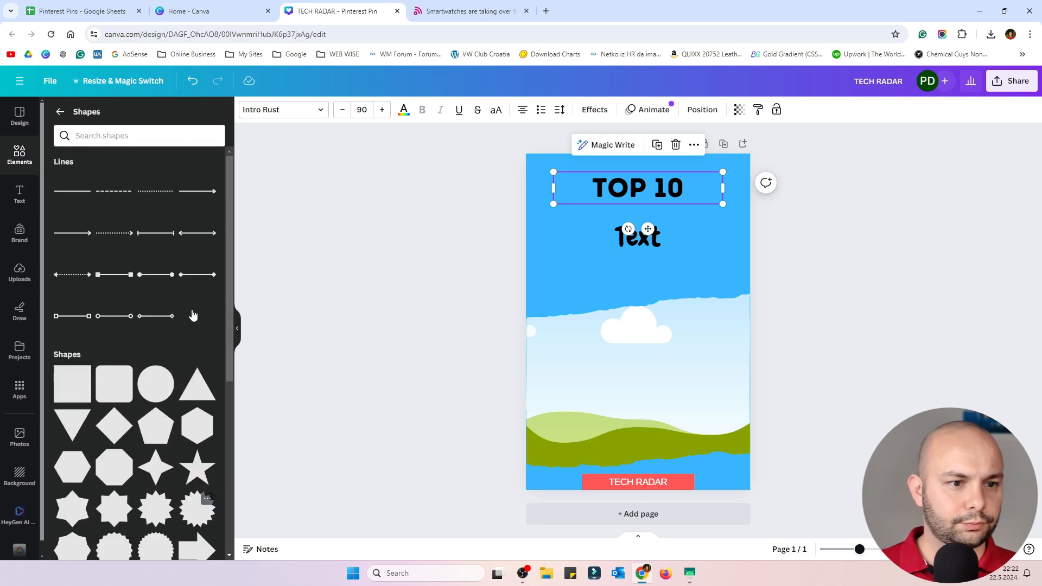
{"action": "left_click", "coordinate": [60, 111]}
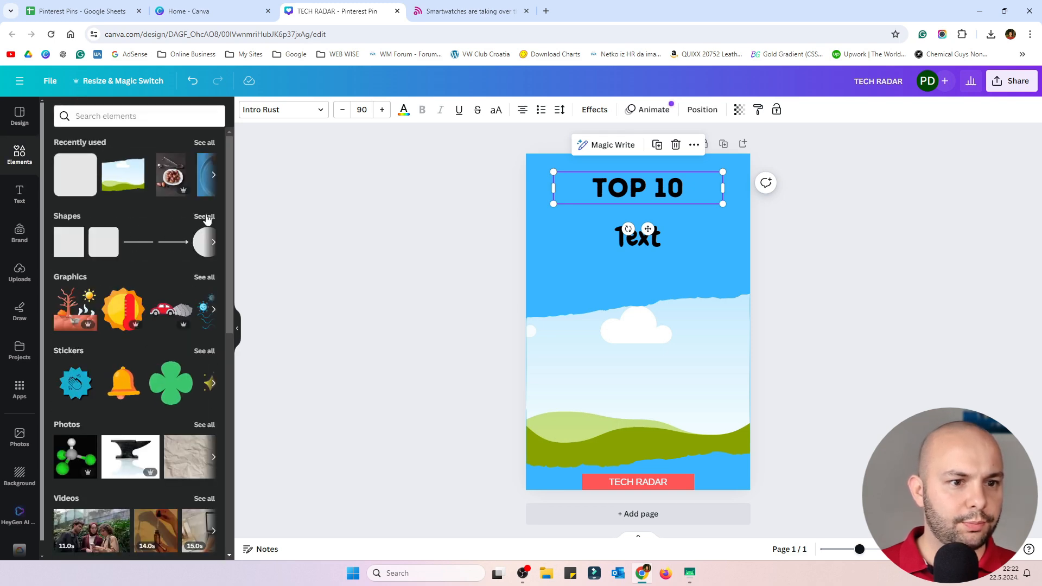
{"action": "left_click", "coordinate": [206, 217]}
{"action": "scroll", "coordinate": [174, 304], "scroll_direction": "down", "scroll_amount": 4}
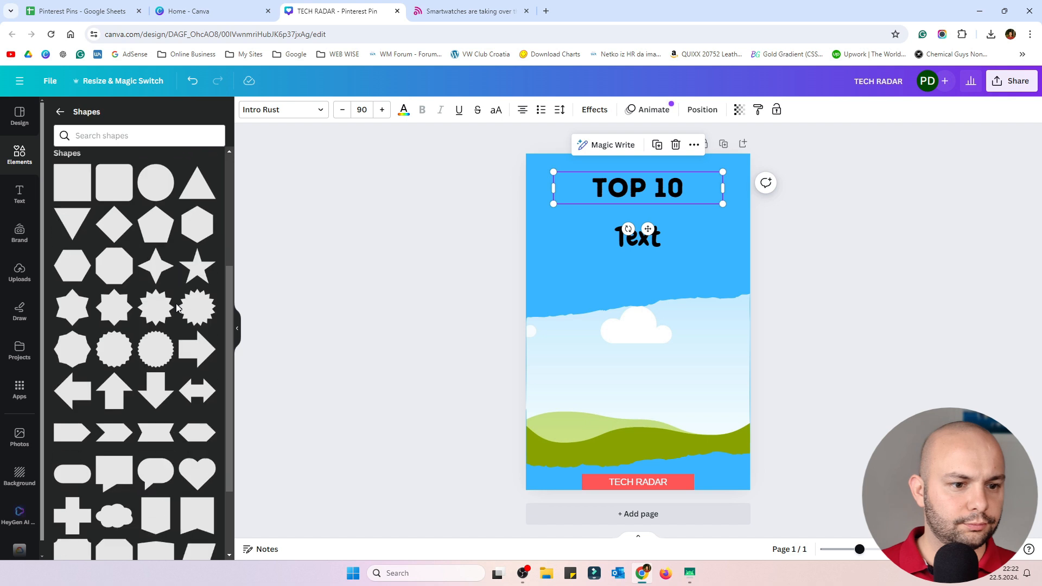
{"action": "scroll", "coordinate": [178, 309], "scroll_direction": "down", "scroll_amount": 2}
{"action": "scroll", "coordinate": [179, 309], "scroll_direction": "up", "scroll_amount": 6}
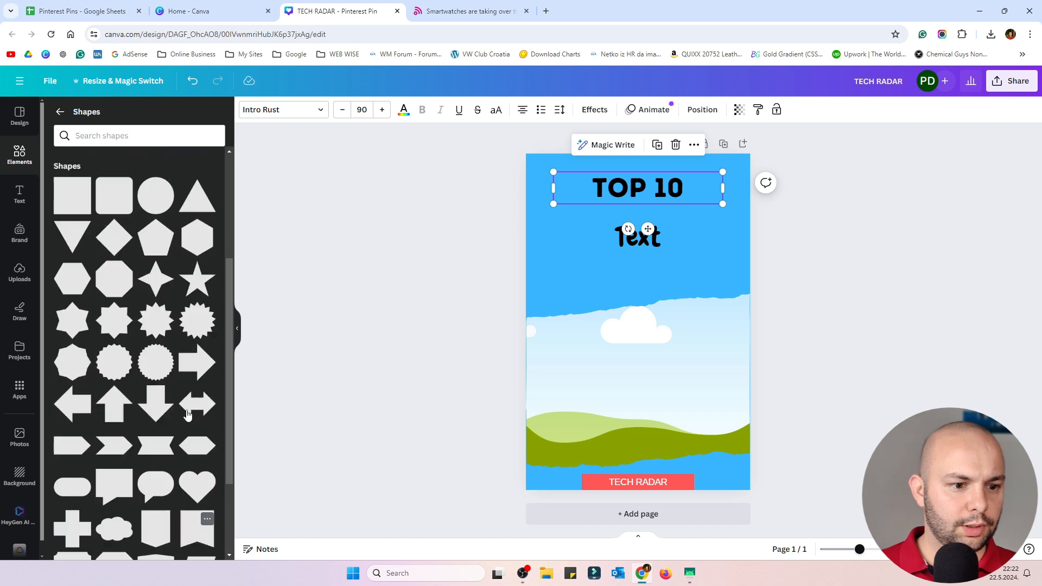
Step: Search the shapes collection for "line"
{"action": "left_click", "coordinate": [98, 136]}
{"action": "type", "text": "line"}
{"action": "key", "text": "Return"}
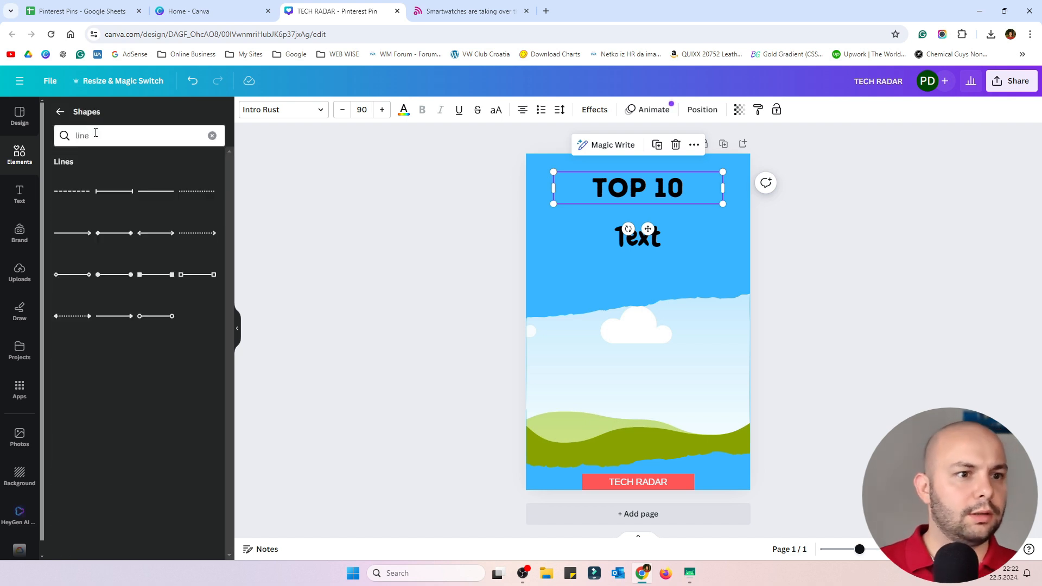
Step: Search all elements for "line" and narrow the results to graphics
{"action": "left_click", "coordinate": [60, 113]}
{"action": "left_click", "coordinate": [91, 117]}
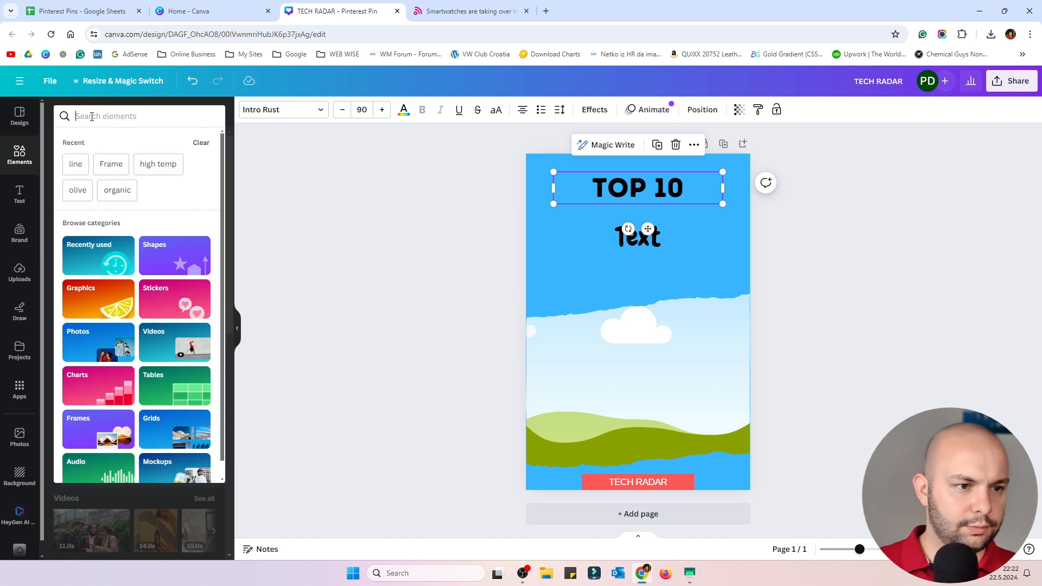
{"action": "type", "text": "line"}
{"action": "key", "text": "Return"}
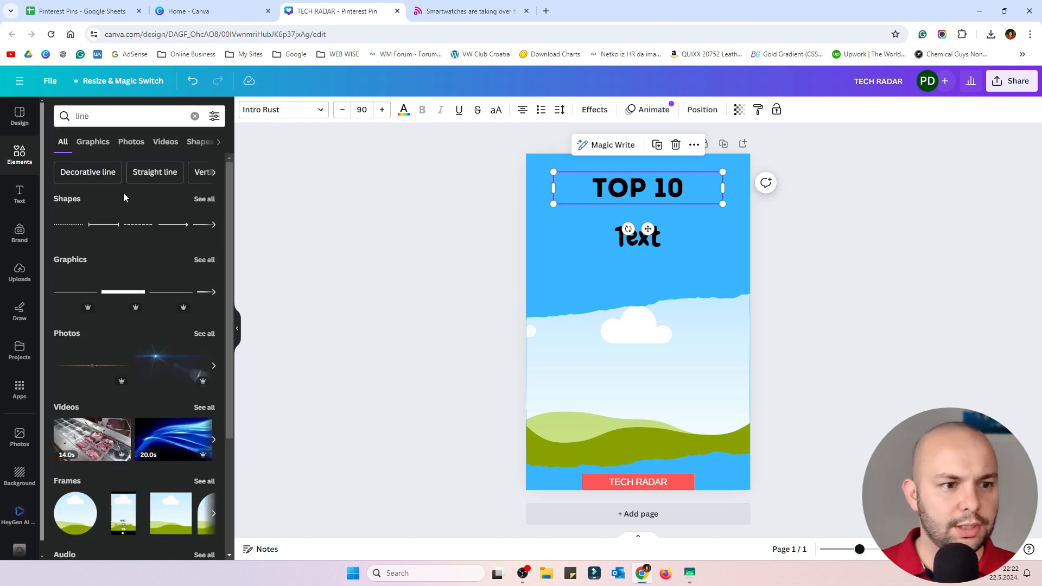
{"action": "scroll", "coordinate": [186, 344], "scroll_direction": "down", "scroll_amount": 2}
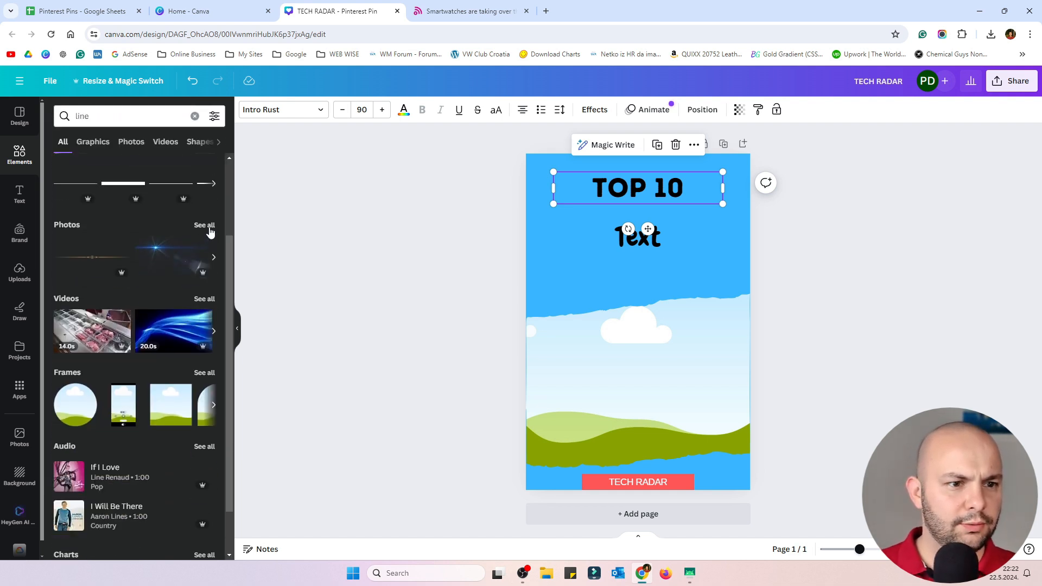
{"action": "scroll", "coordinate": [195, 220], "scroll_direction": "up", "scroll_amount": 2}
{"action": "left_click", "coordinate": [88, 142]}
{"action": "scroll", "coordinate": [197, 354], "scroll_direction": "down", "scroll_amount": 5}
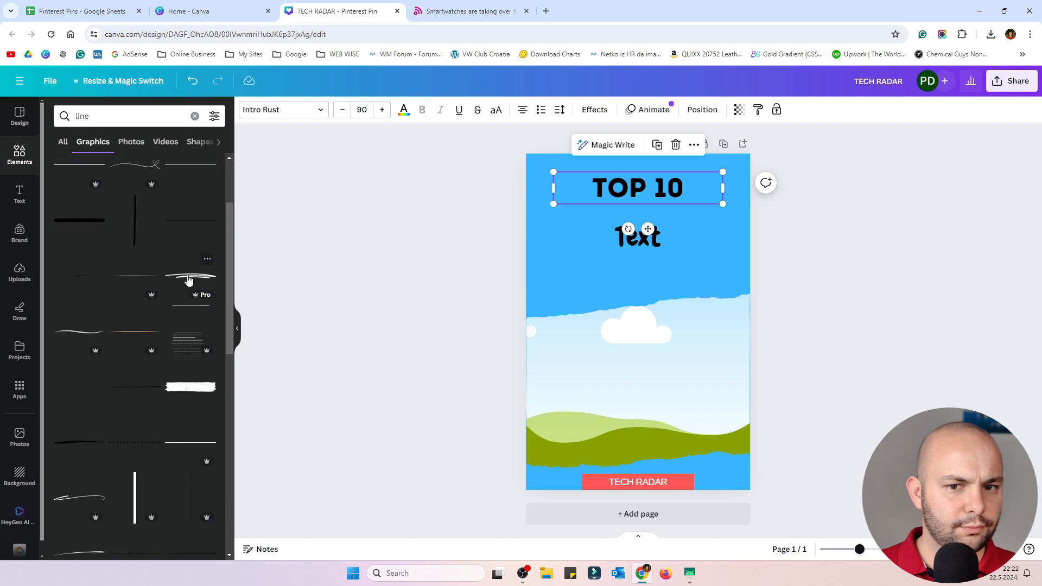
Step: Add the hand-drawn multi-stroke line graphic as an underline beneath "TOP 10", and shift heading and underline slightly up
{"action": "left_click", "coordinate": [189, 279]}
{"action": "left_click_drag", "start_coordinate": [632, 326], "coordinate": [650, 205]}
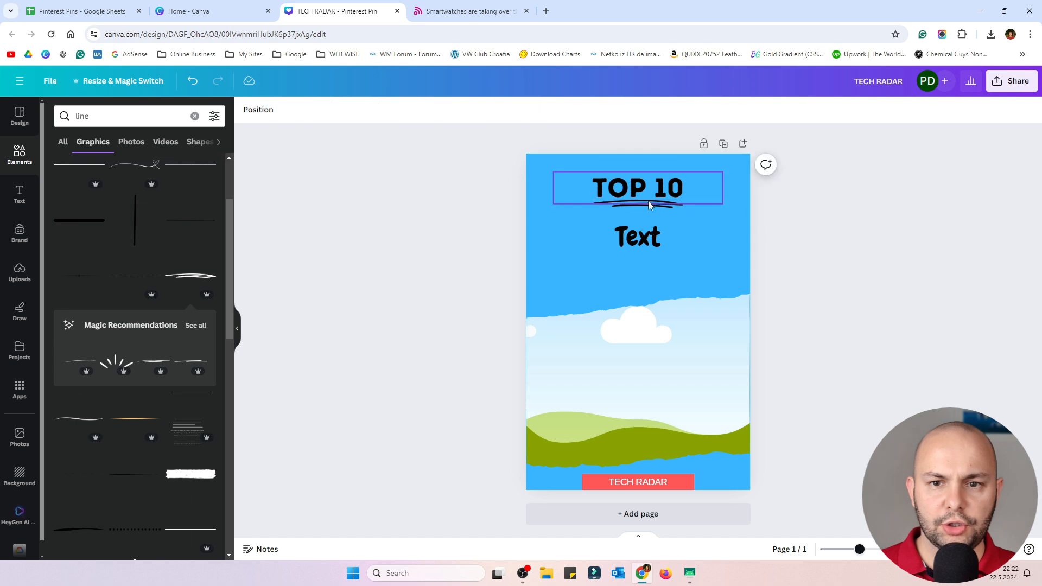
{"action": "left_click_drag", "start_coordinate": [650, 178], "coordinate": [650, 167]}
{"action": "left_click_drag", "start_coordinate": [654, 205], "coordinate": [655, 195]}
Step: Apply the Outline text effect to the "TOP 10" heading with white as the outline color
{"action": "left_click", "coordinate": [666, 181]}
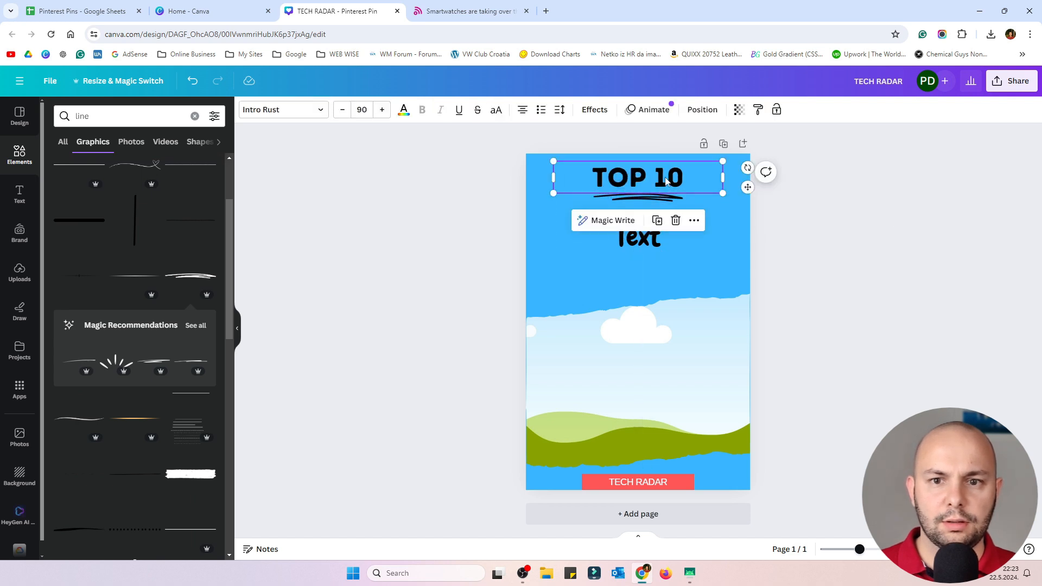
{"action": "left_click", "coordinate": [595, 109]}
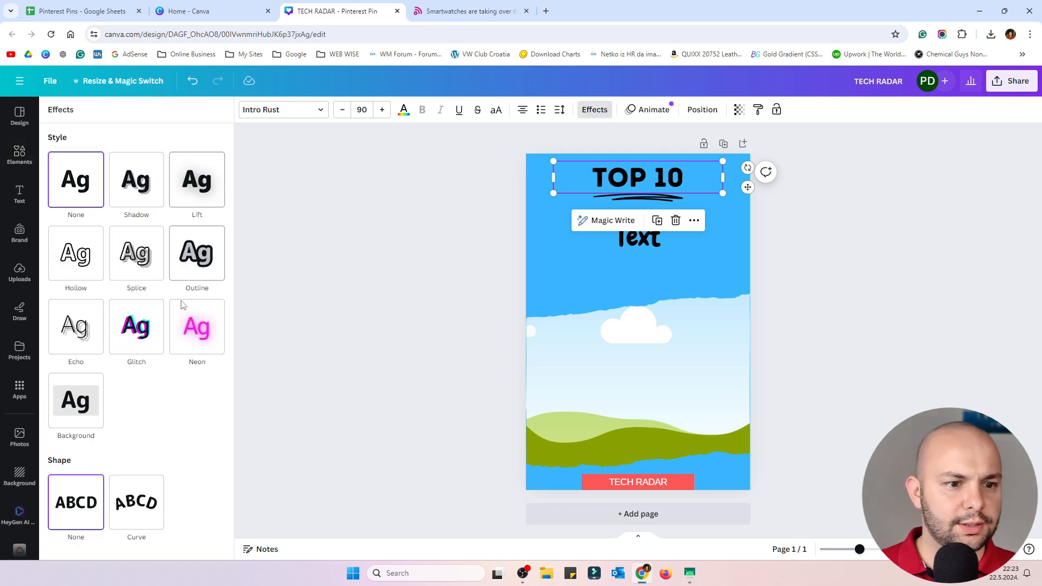
{"action": "left_click", "coordinate": [195, 251]}
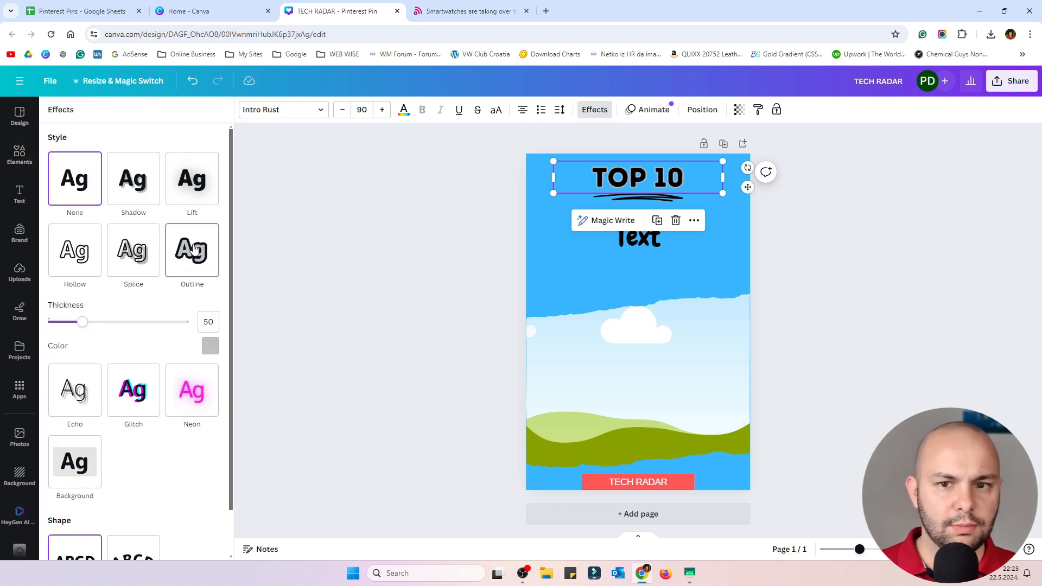
{"action": "left_click", "coordinate": [211, 347]}
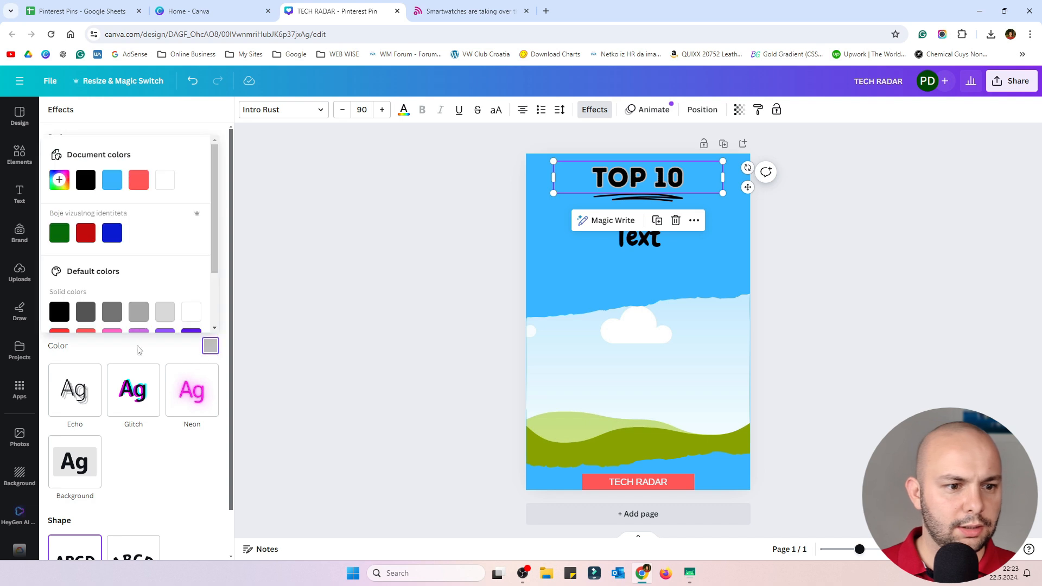
{"action": "left_click", "coordinate": [190, 310]}
{"action": "left_click", "coordinate": [421, 281]}
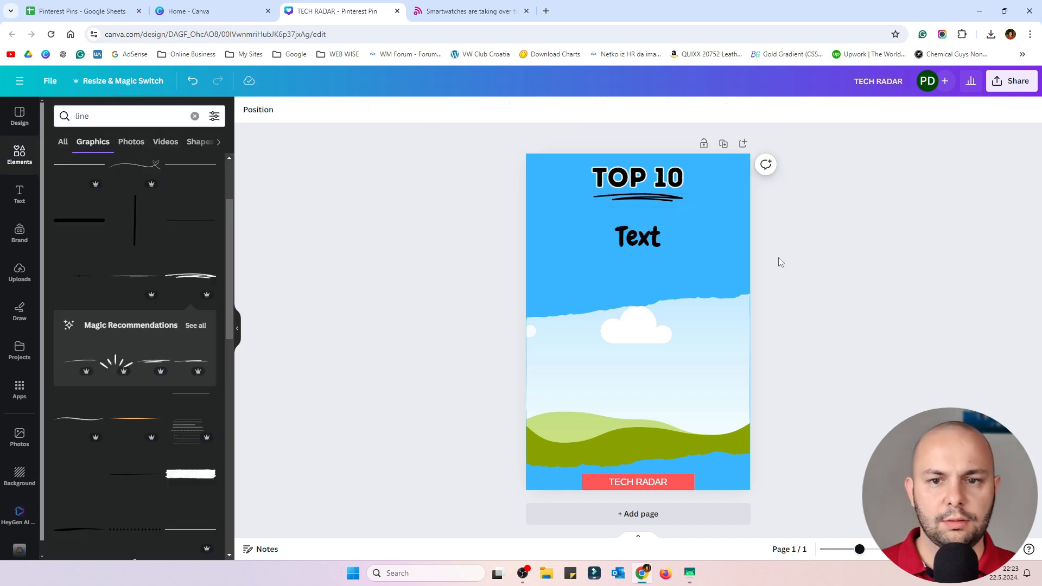
Step: Recolor the hand-drawn underline beneath "TOP 10" to the coral red default color
{"action": "left_click", "coordinate": [656, 203]}
{"action": "left_click", "coordinate": [500, 109]}
{"action": "mouse_move", "coordinate": [469, 154]}
{"action": "left_mouse_down"}
{"action": "mouse_move", "coordinate": [425, 158]}
{"action": "mouse_move", "coordinate": [471, 155]}
{"action": "left_mouse_up"}
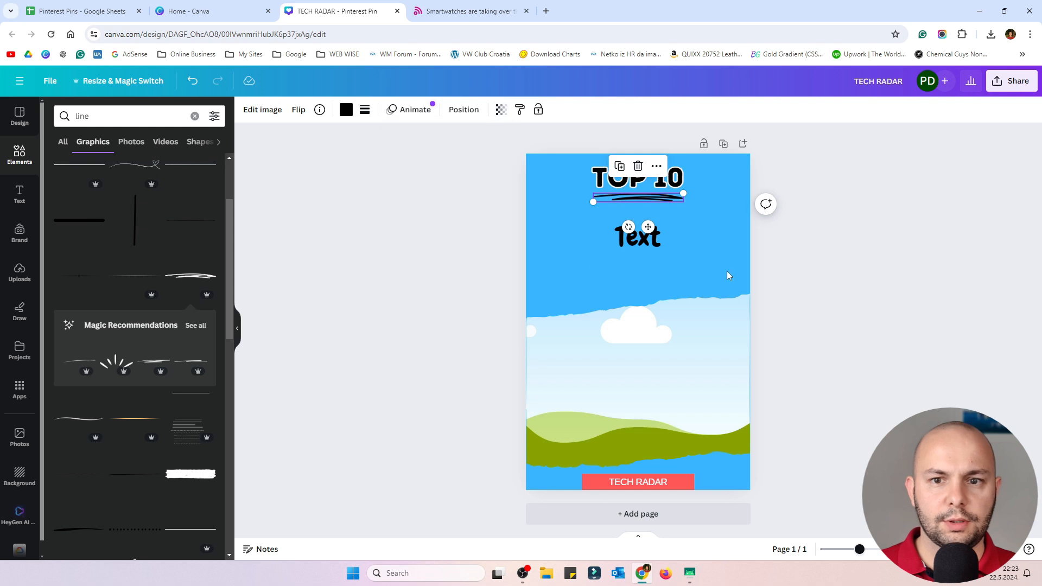
{"action": "left_click", "coordinate": [345, 111]}
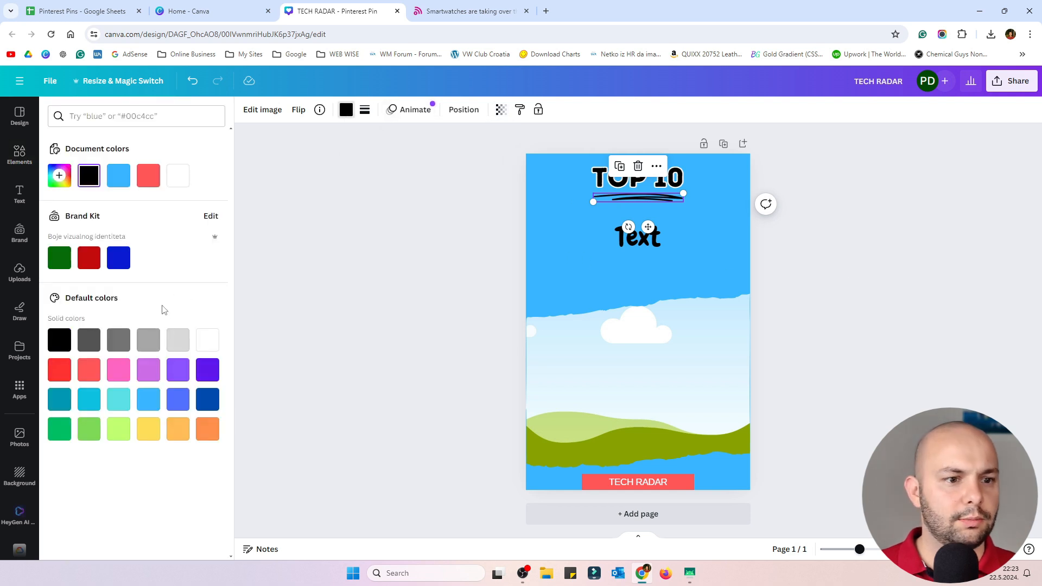
{"action": "left_click", "coordinate": [181, 349]}
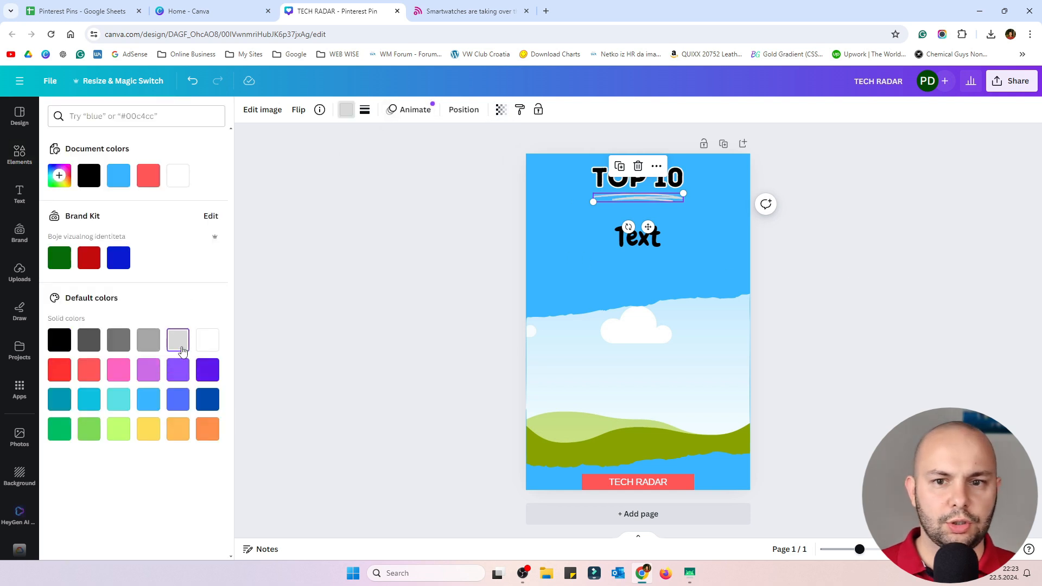
{"action": "left_click", "coordinate": [86, 371]}
{"action": "left_click", "coordinate": [356, 242]}
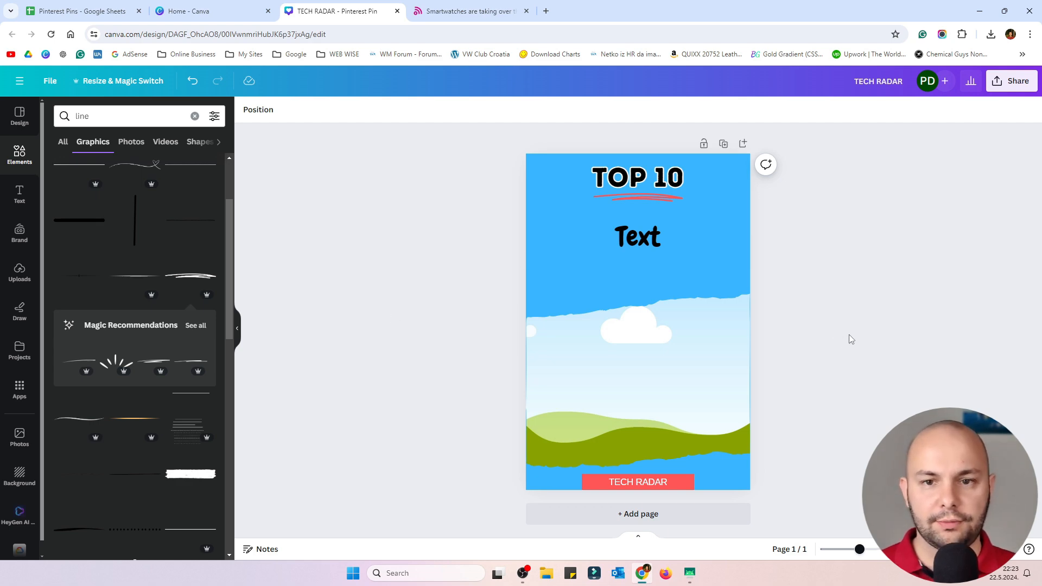
Step: Review the article URL list in the Pinterest Pins tracker sheet and return to the Canva pin design
{"action": "left_click", "coordinate": [468, 11]}
{"action": "left_click", "coordinate": [73, 7]}
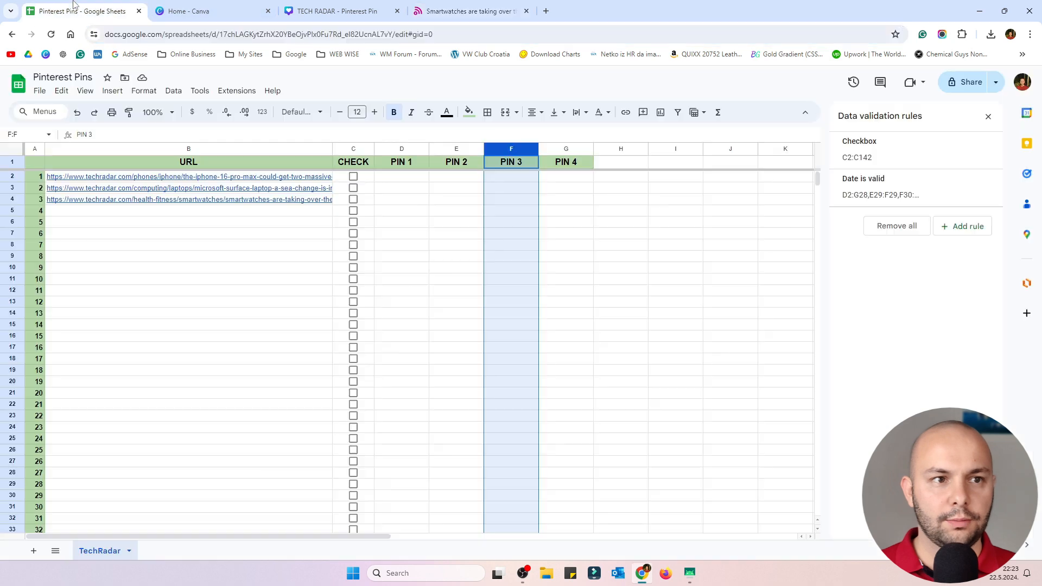
{"action": "scroll", "coordinate": [224, 297], "scroll_direction": "down", "scroll_amount": 14}
{"action": "scroll", "coordinate": [222, 366], "scroll_direction": "up", "scroll_amount": 14}
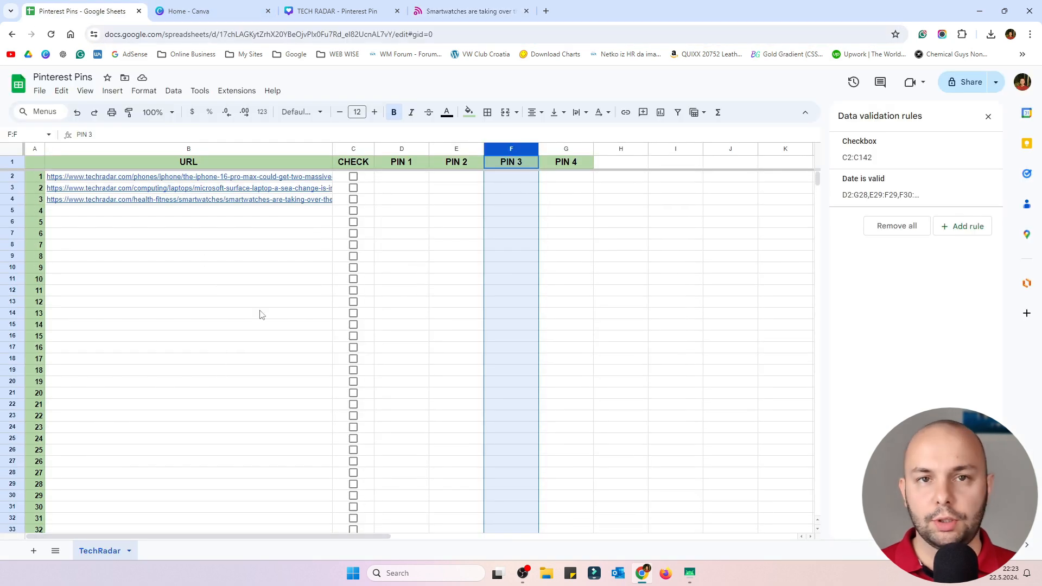
{"action": "left_click", "coordinate": [429, 9]}
{"action": "left_click", "coordinate": [366, 5]}
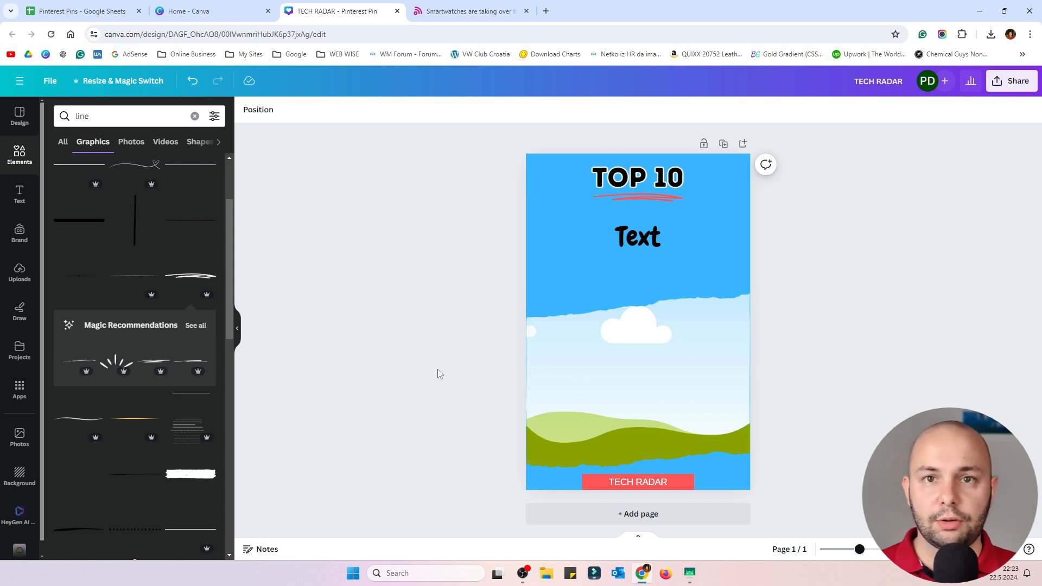
{"action": "left_click", "coordinate": [618, 381]}
{"action": "left_click", "coordinate": [918, 365]}
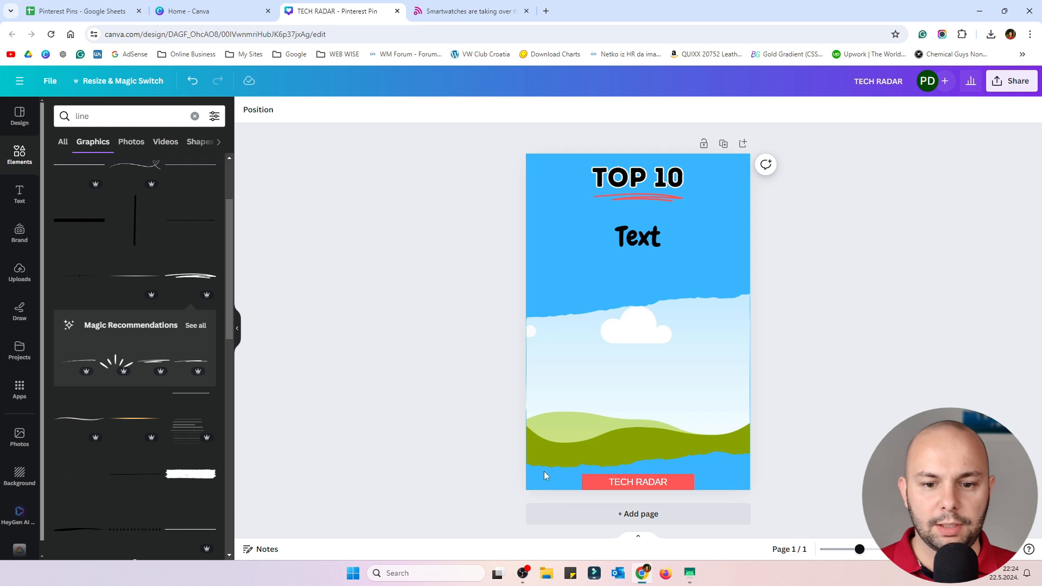
Step: Move the red "TECH RADAR" label into the pin's lower-right corner
{"action": "left_click_drag", "start_coordinate": [628, 480], "coordinate": [694, 482]}
{"action": "left_click", "coordinate": [871, 461]}
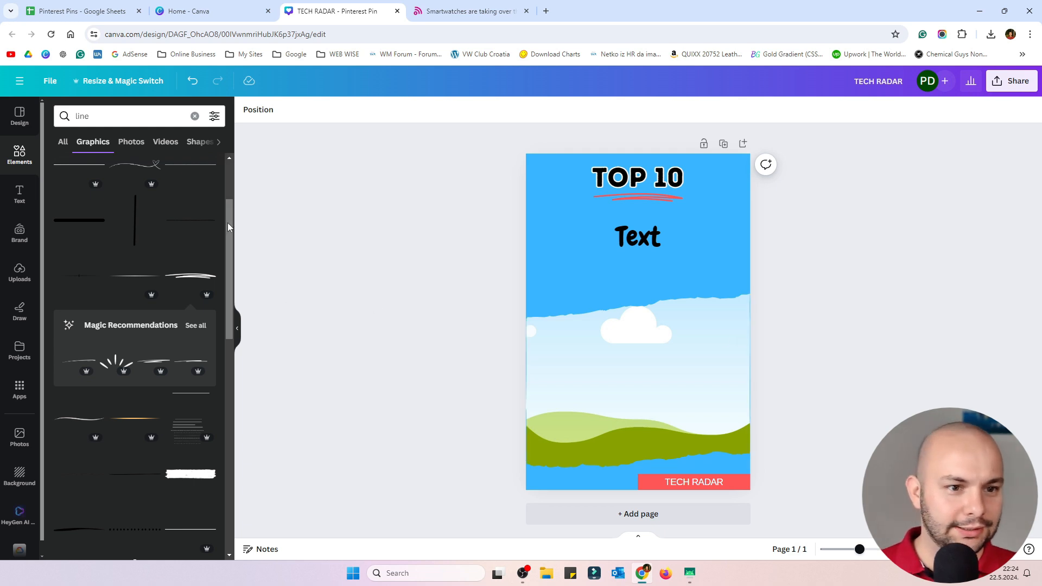
{"action": "left_click_drag", "start_coordinate": [227, 222], "coordinate": [233, 150]}
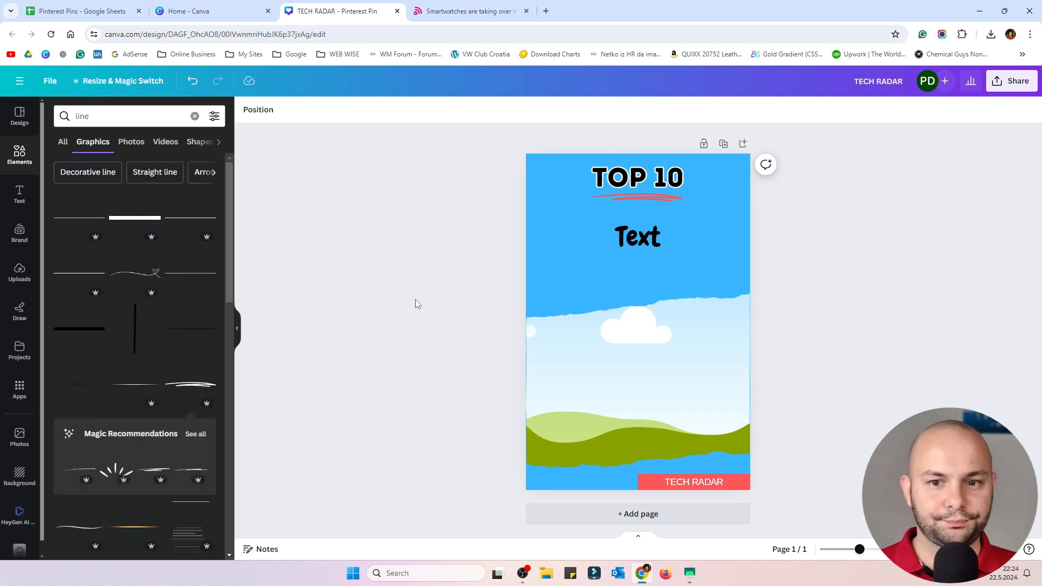
Step: Open the first article URL from the Google Sheets tracker and look over the iPhone 16 Pro Max article
{"action": "left_click", "coordinate": [75, 5]}
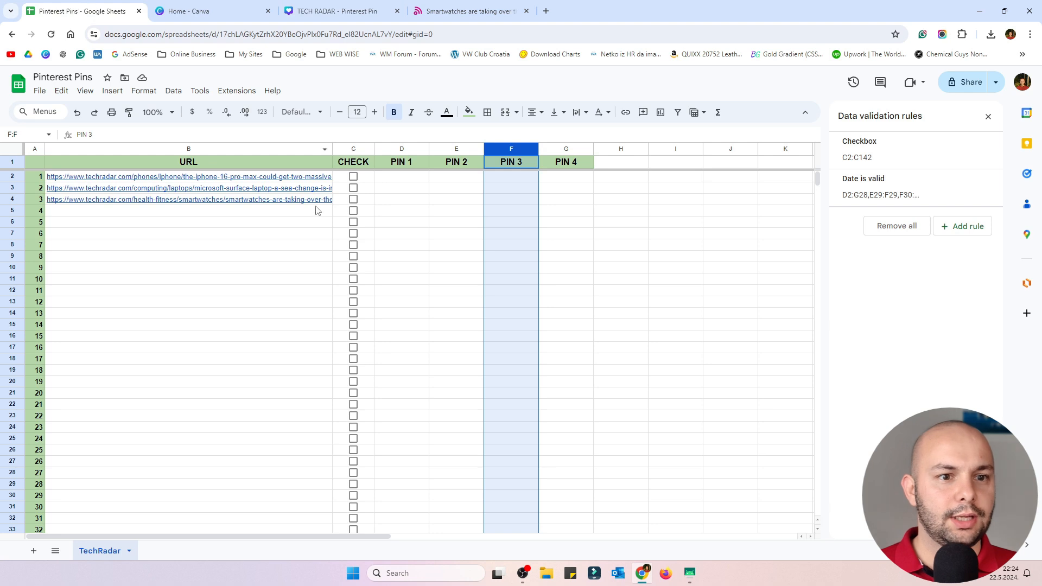
{"action": "left_click", "coordinate": [239, 247]}
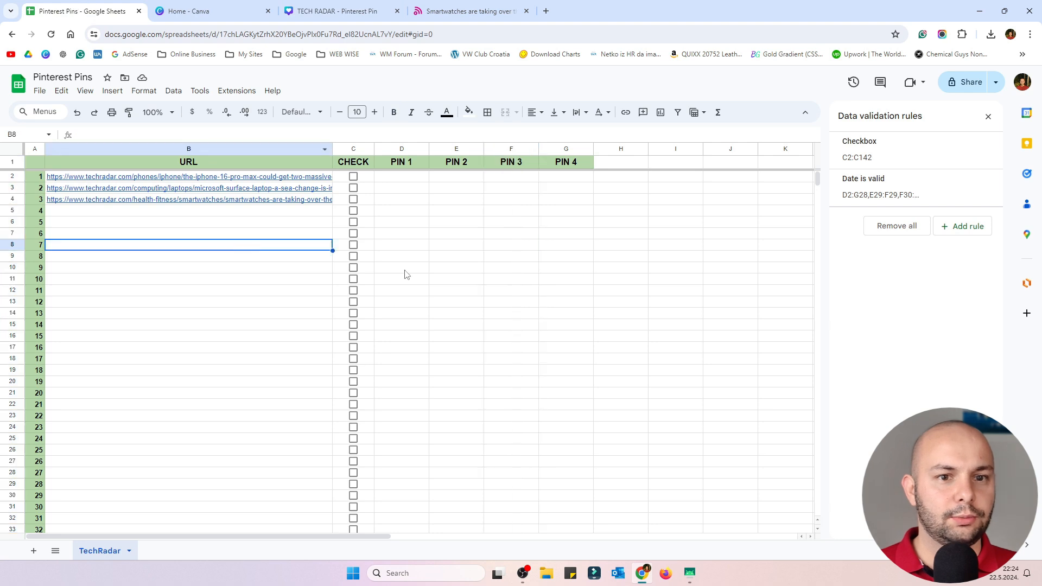
{"action": "left_click", "coordinate": [270, 177]}
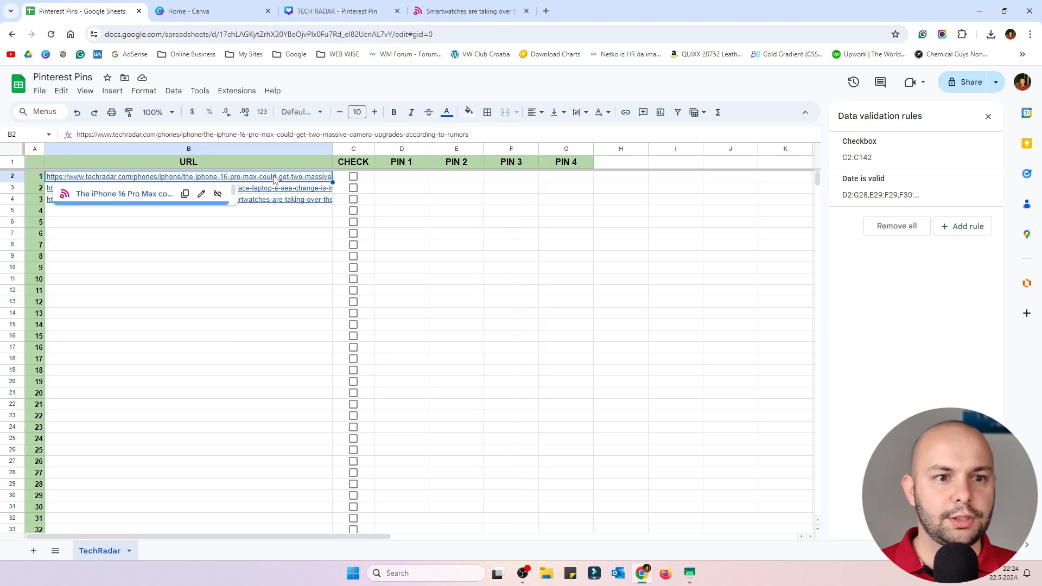
{"action": "left_click", "coordinate": [128, 196]}
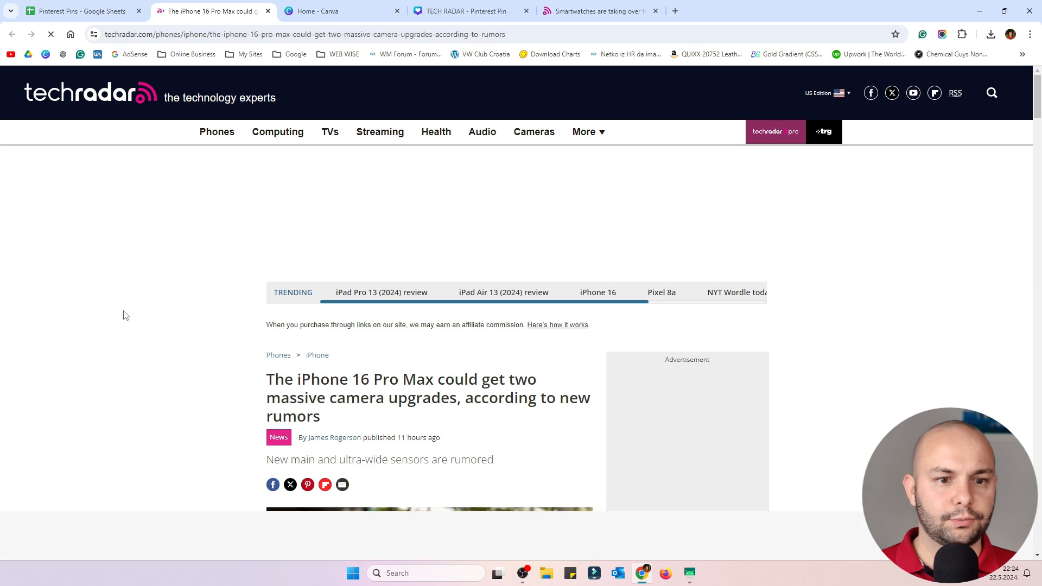
{"action": "scroll", "coordinate": [153, 335], "scroll_direction": "down", "scroll_amount": 1}
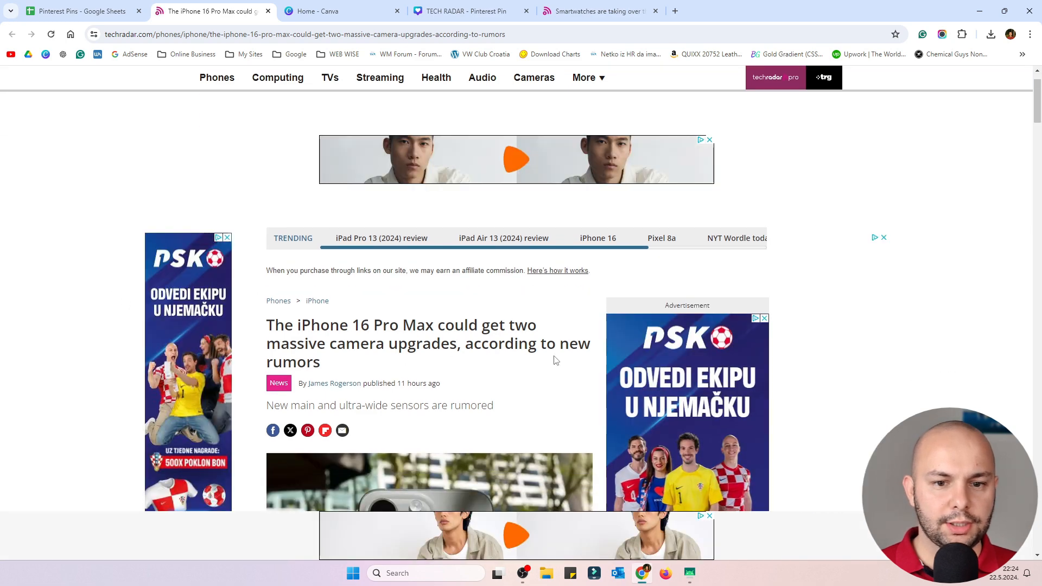
{"action": "scroll", "coordinate": [554, 357], "scroll_direction": "down", "scroll_amount": 3}
{"action": "scroll", "coordinate": [553, 357], "scroll_direction": "up", "scroll_amount": 4}
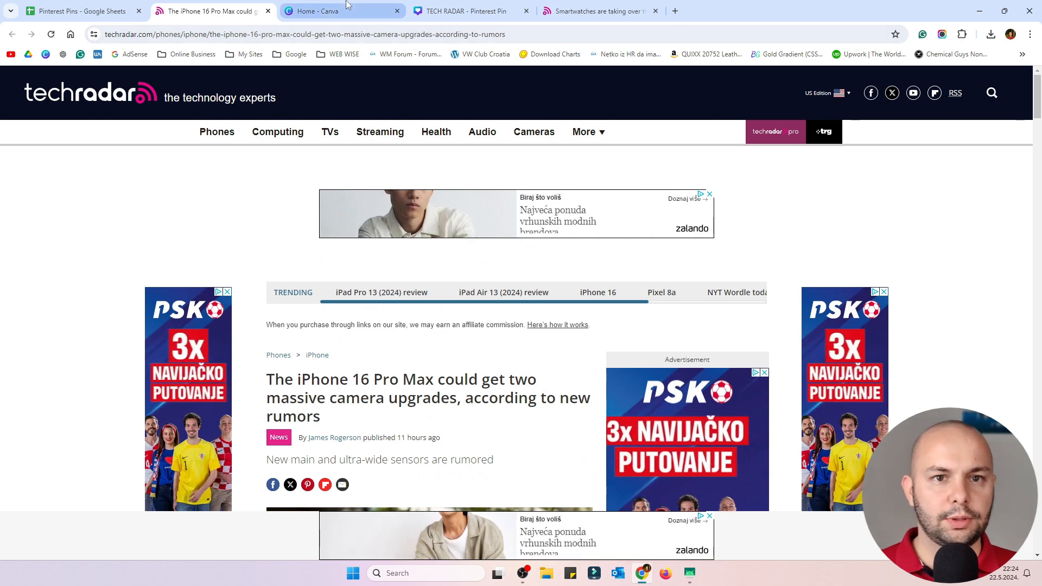
Step: Replace the "TOP 10" heading wording on the Canva pin with "RUMORS"
{"action": "left_click", "coordinate": [465, 11]}
{"action": "left_click", "coordinate": [663, 172]}
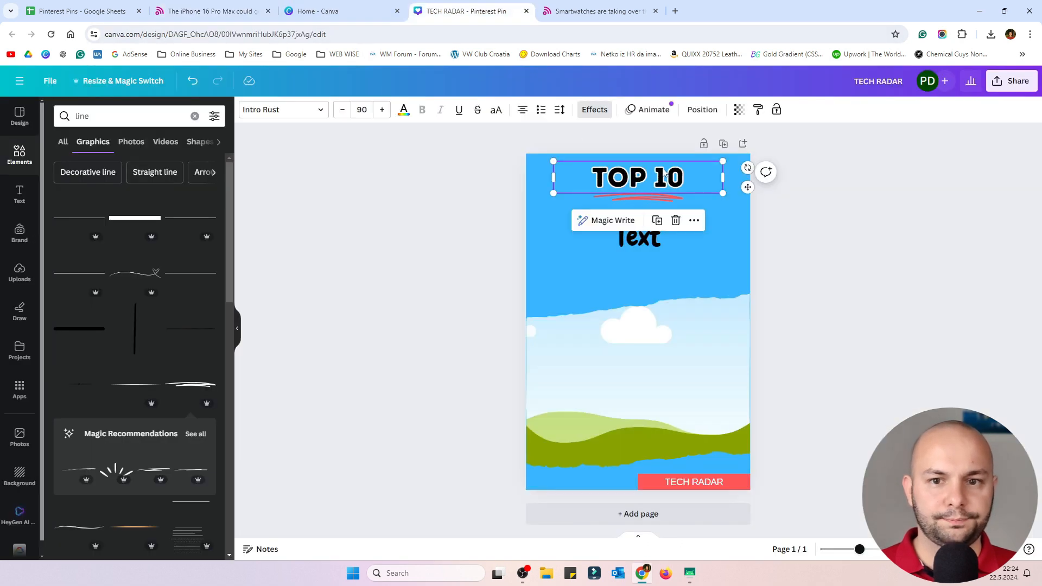
{"action": "left_click", "coordinate": [664, 172]}
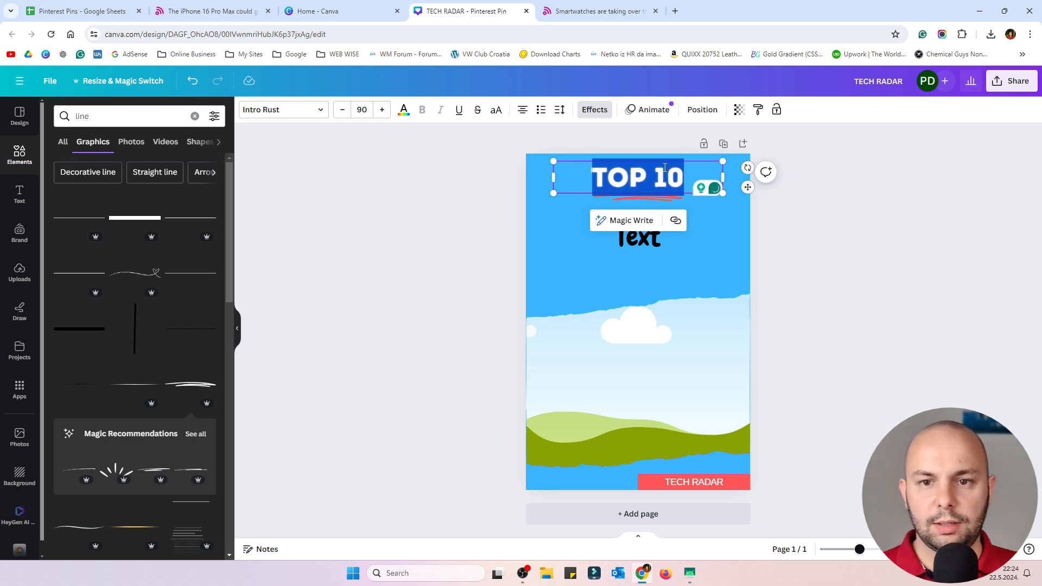
{"action": "type", "text": "RUMORS"}
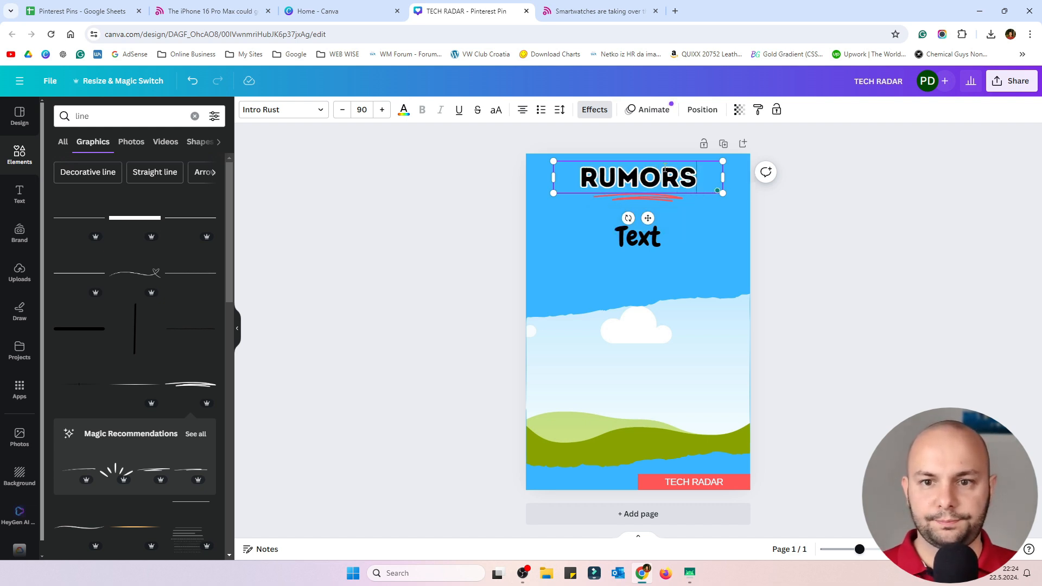
{"action": "left_click", "coordinate": [762, 247]}
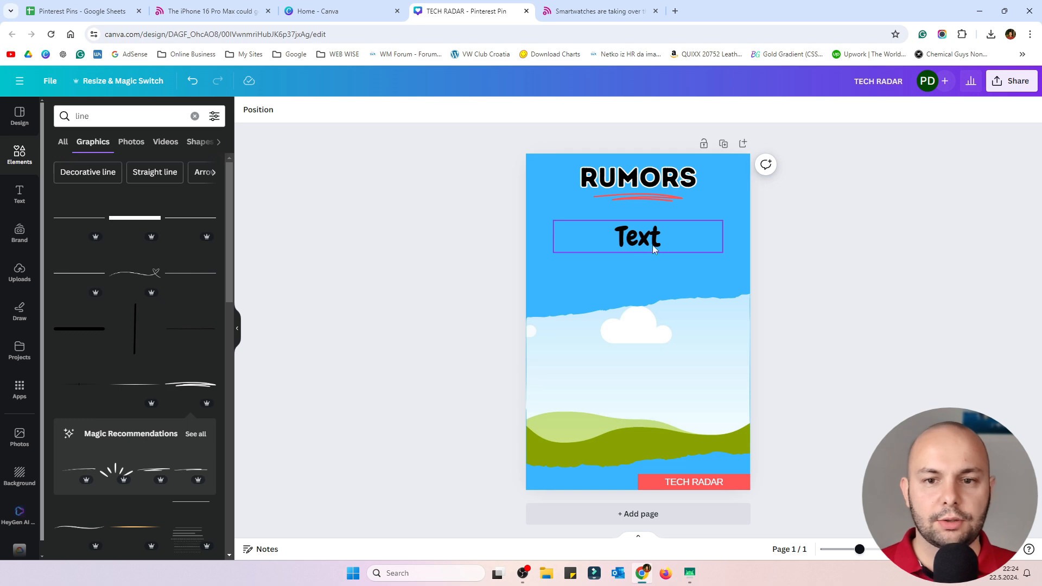
Step: Check the article's title again and replace the "Text" placeholder on the pin with "Iphone 16 Pro Max Might Get 2 Great Camera Updates"
{"action": "left_click", "coordinate": [198, 6]}
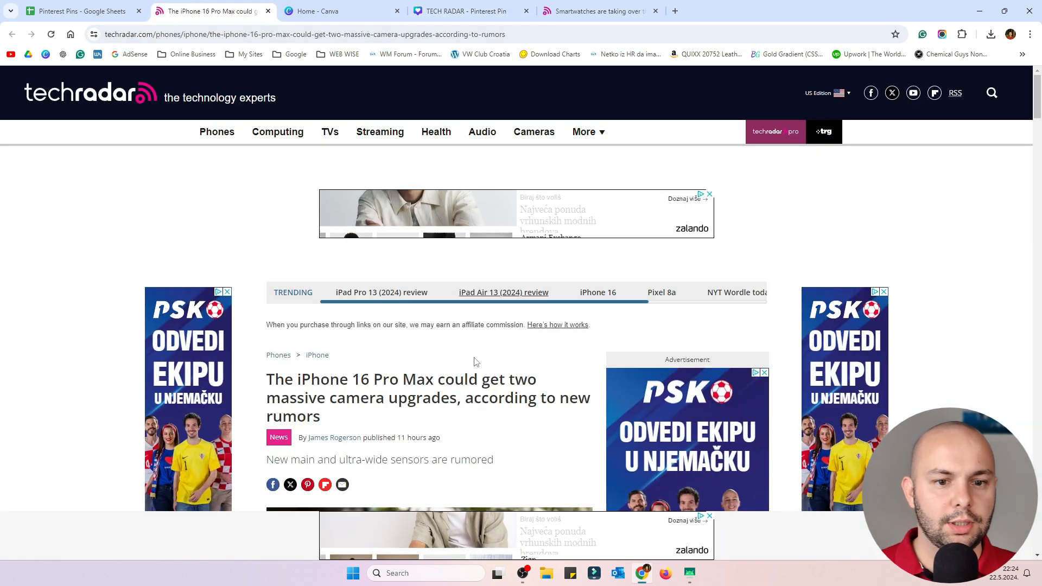
{"action": "left_click", "coordinate": [449, 6]}
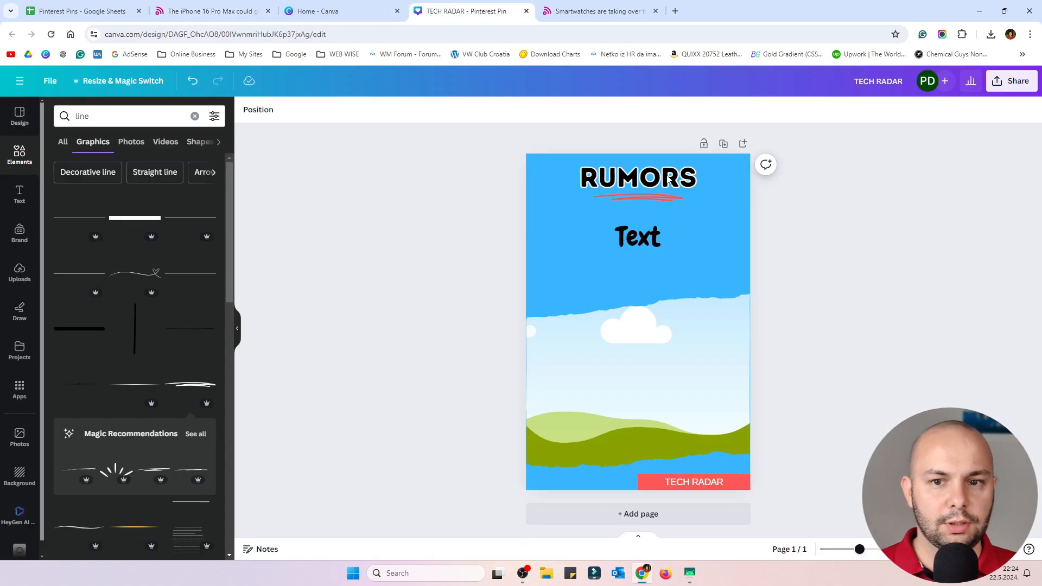
{"action": "left_click", "coordinate": [638, 228]}
{"action": "double_click", "coordinate": [638, 228]}
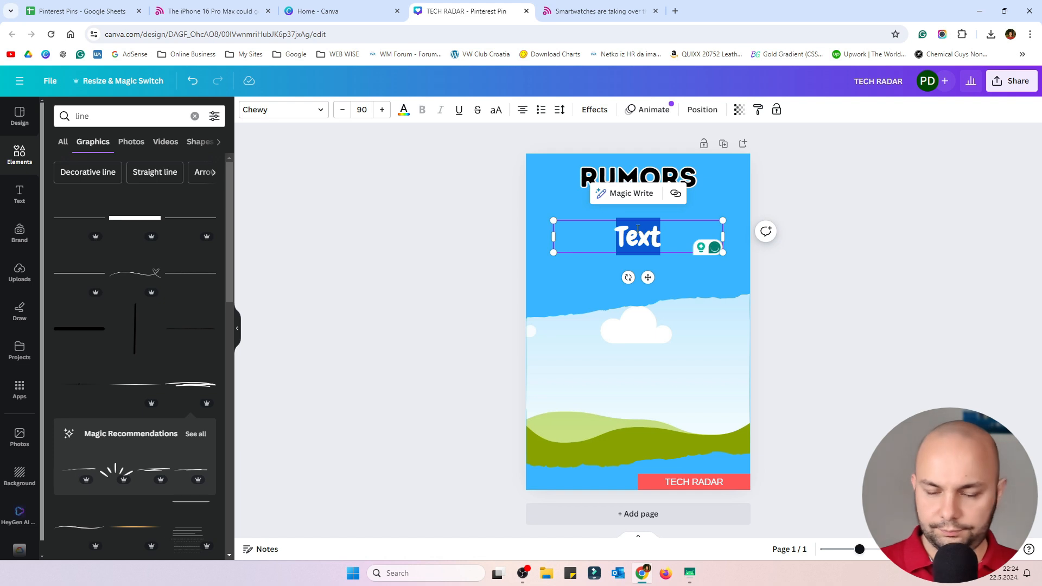
{"action": "type", "text": "Iphone 16 Pro"}
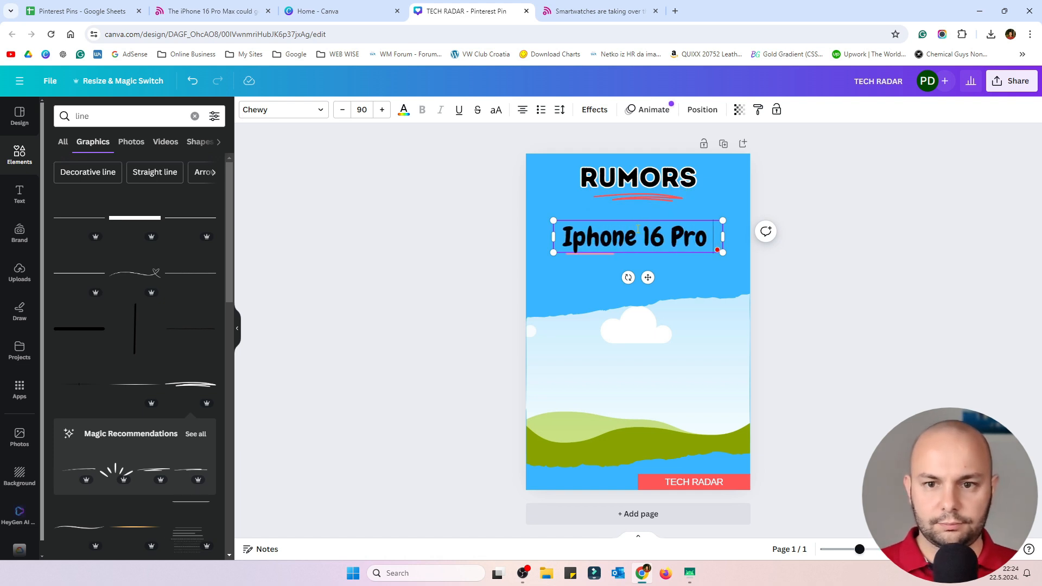
{"action": "type", "text": " Max Might Get"}
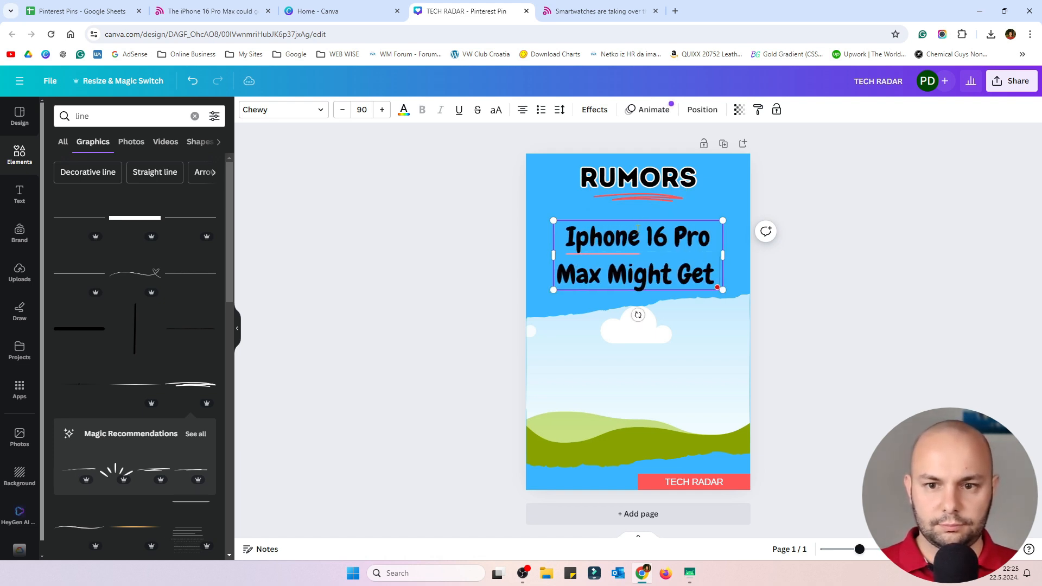
{"action": "type", "text": " 2"}
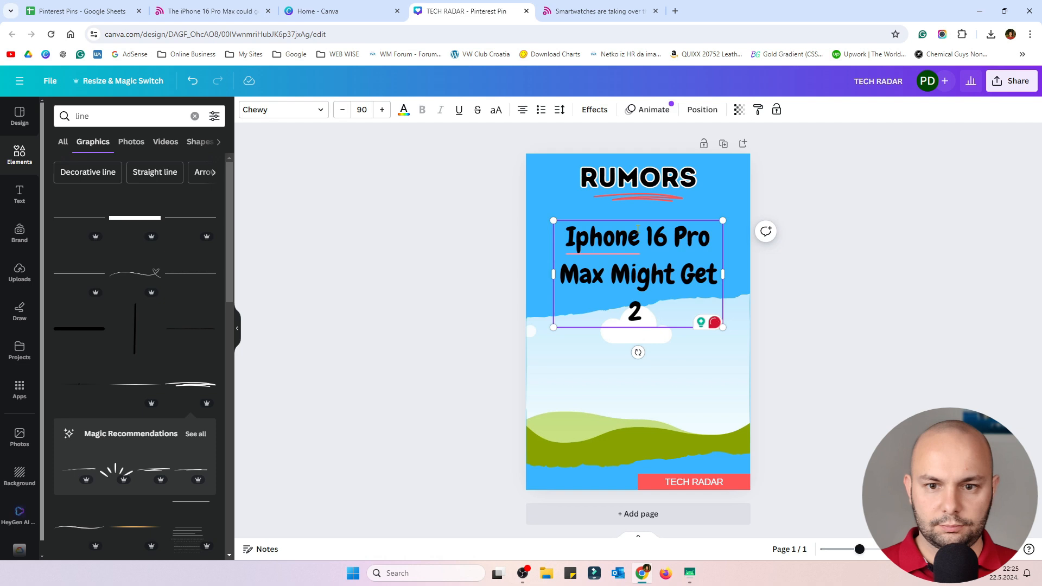
{"action": "type", "text": " Great"}
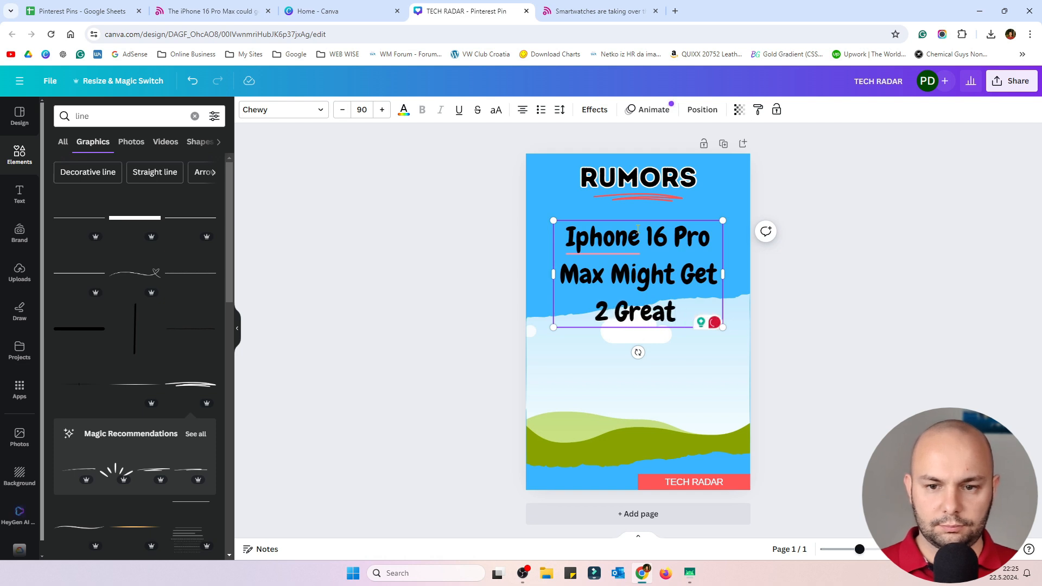
{"action": "type", "text": " Camera Upda"}
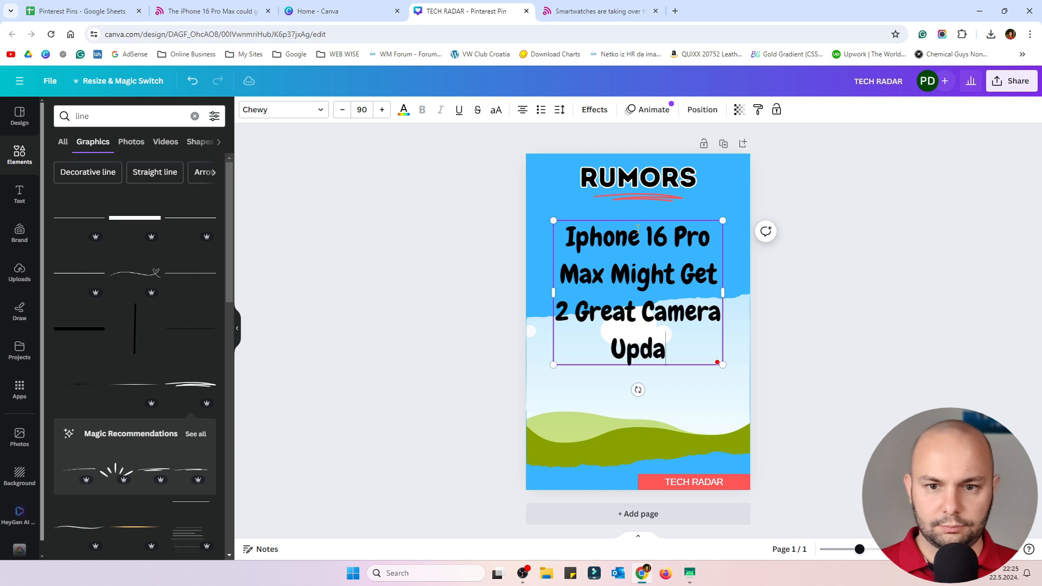
{"action": "type", "text": "tes"}
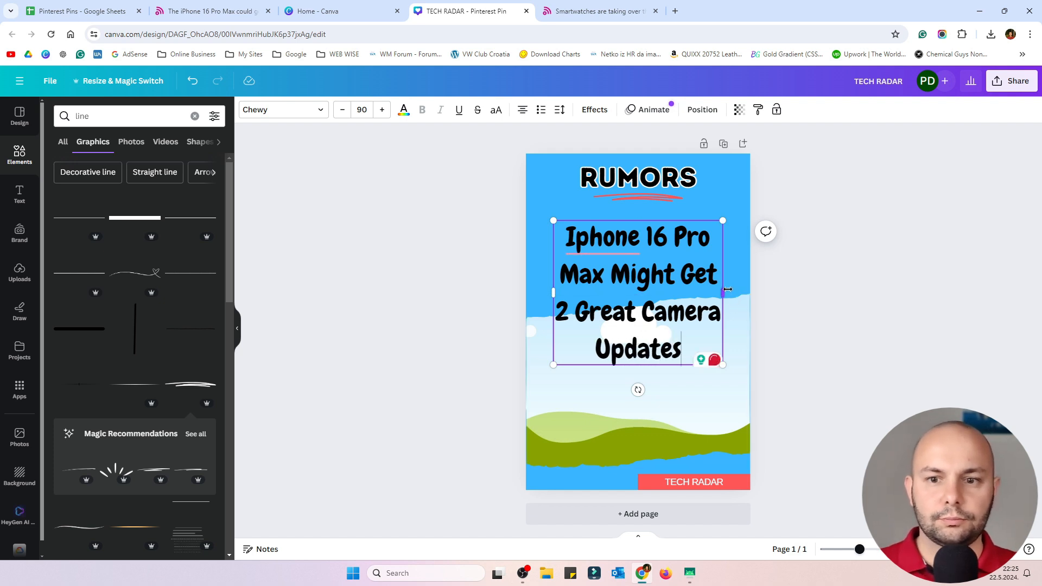
Step: Widen the headline text box to about 876 px and move it up, centred on the pin beneath the "RUMORS" heading
{"action": "left_click_drag", "start_coordinate": [727, 290], "coordinate": [742, 289]}
{"action": "left_click_drag", "start_coordinate": [553, 293], "coordinate": [542, 298]}
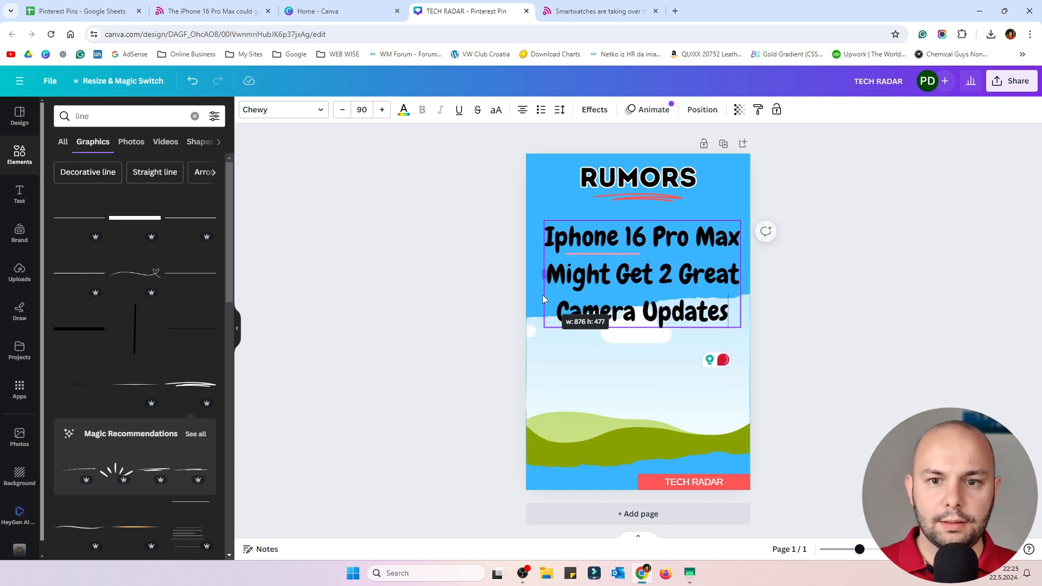
{"action": "left_click_drag", "start_coordinate": [639, 275], "coordinate": [632, 248]}
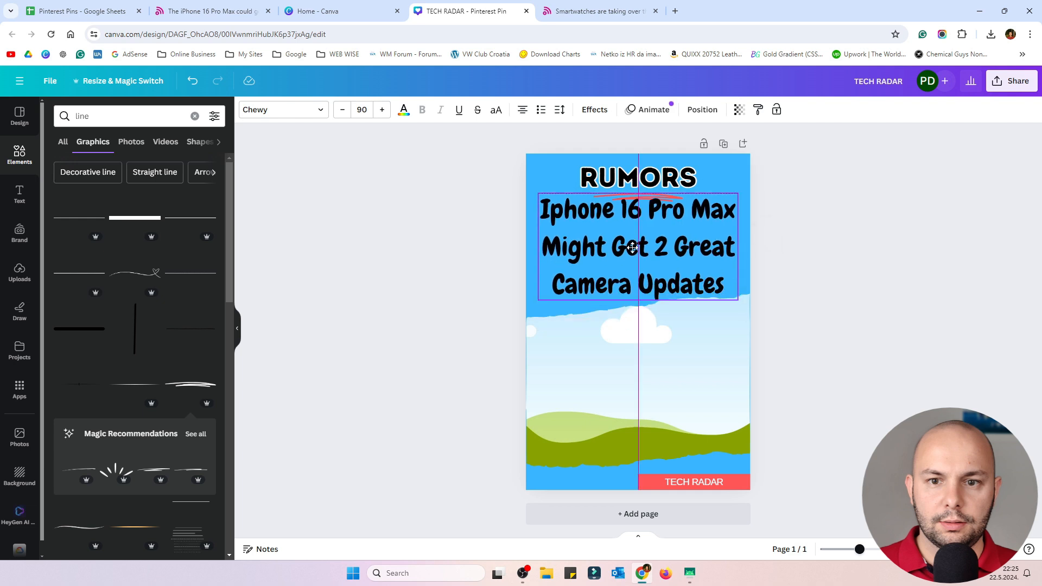
Step: Reduce the headline's font size to 71 and nudge it down clear of the red underline
{"action": "left_click", "coordinate": [341, 112]}
{"action": "left_click", "coordinate": [341, 112]}
{"action": "left_click", "coordinate": [342, 112]}
{"action": "left_click", "coordinate": [342, 112]}
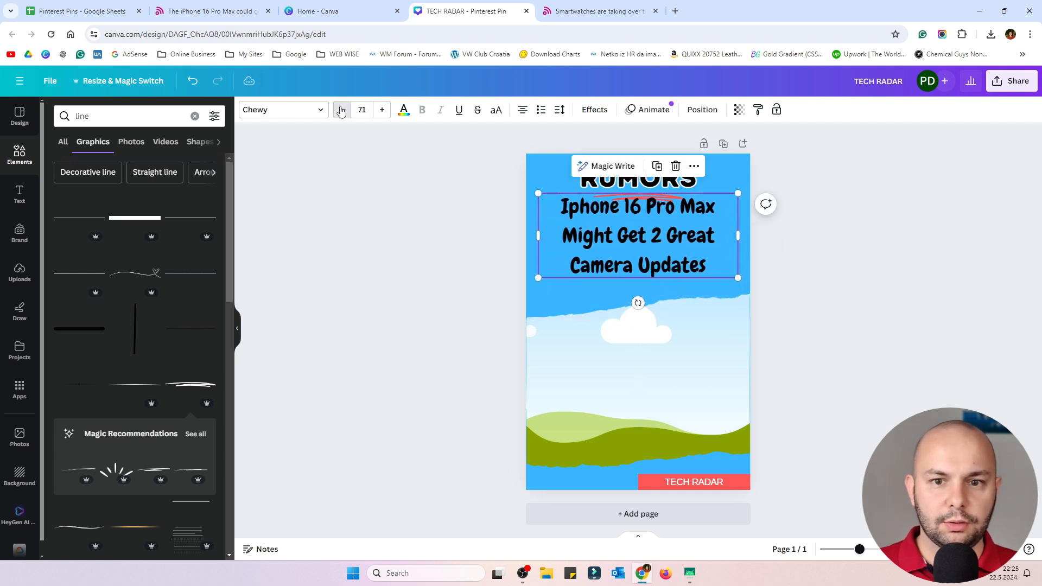
{"action": "left_click", "coordinate": [896, 299]}
{"action": "left_click_drag", "start_coordinate": [658, 237], "coordinate": [657, 247]}
{"action": "left_click", "coordinate": [922, 342]}
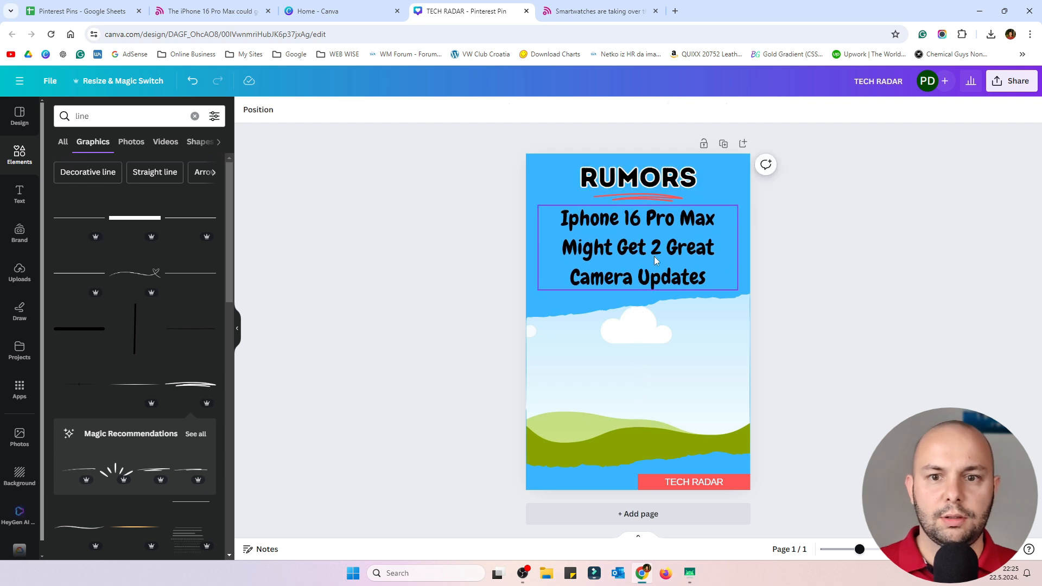
Step: Search the photo library for "iphone" and fill the torn-edge frame with the photo of a phone standing on a wooden table
{"action": "left_click", "coordinate": [22, 437]}
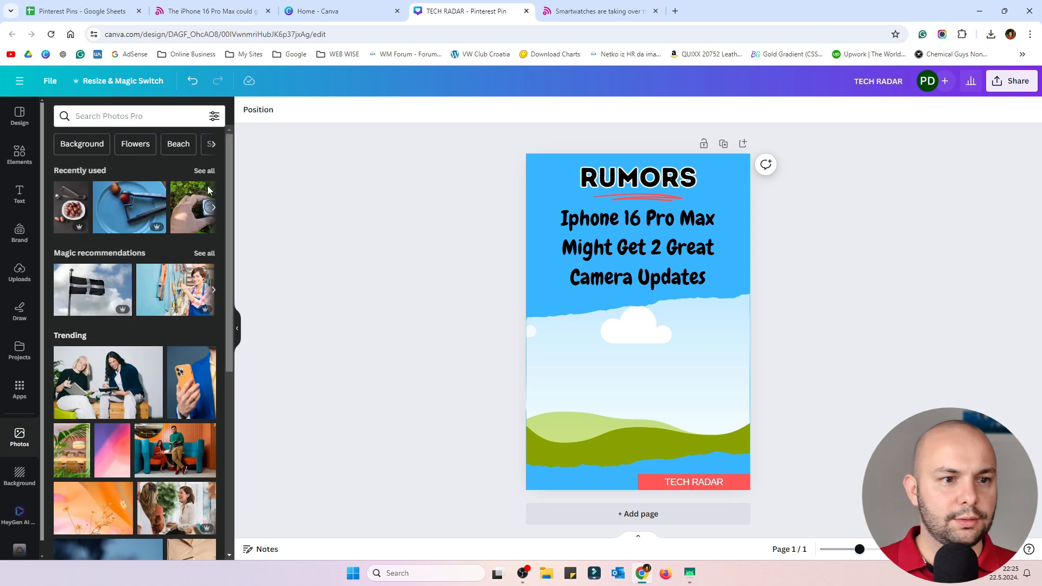
{"action": "left_click", "coordinate": [111, 119]}
{"action": "type", "text": "iphone"}
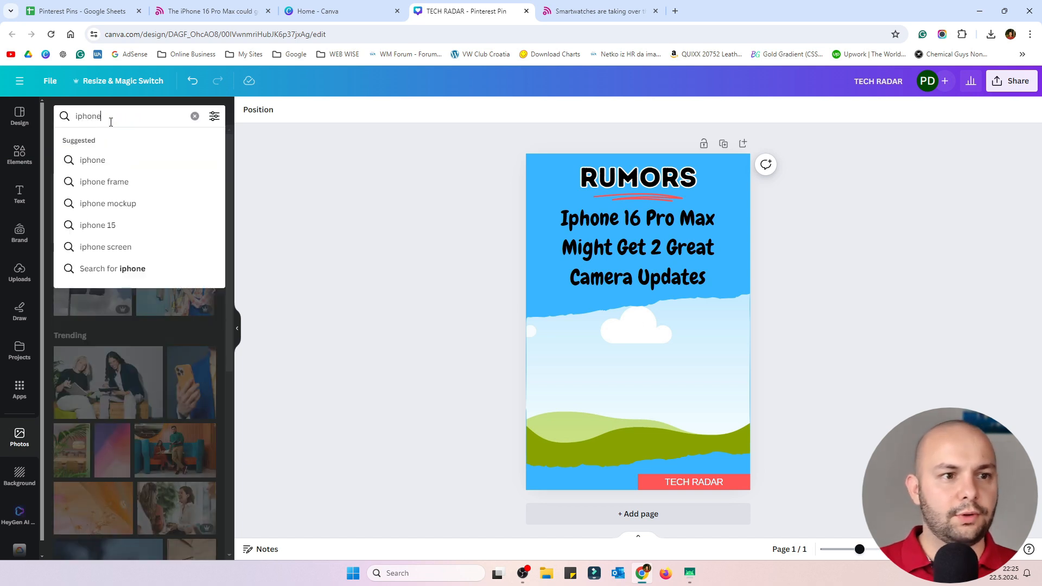
{"action": "key", "text": "Return"}
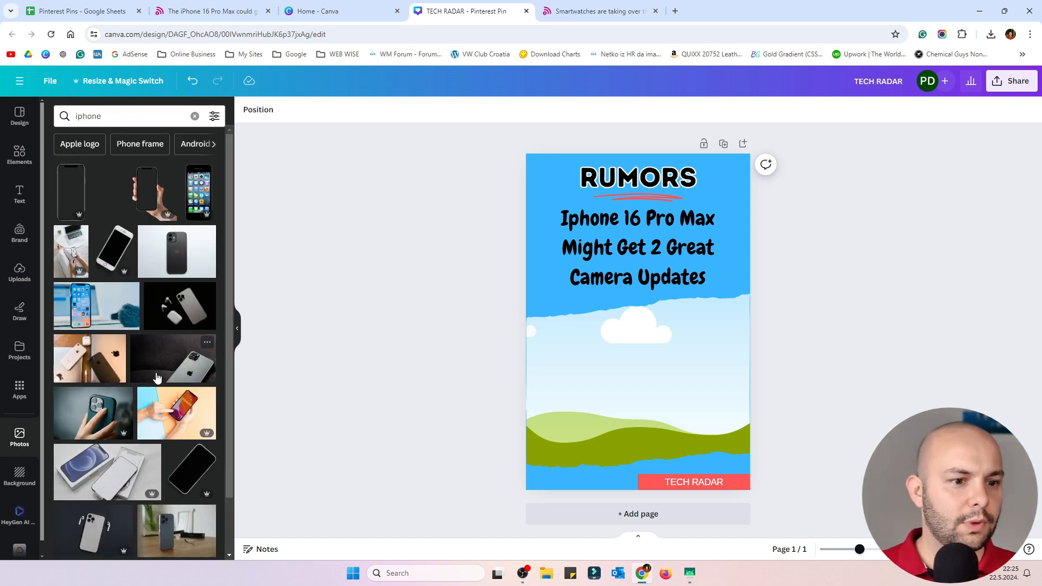
{"action": "left_click_drag", "start_coordinate": [93, 417], "coordinate": [347, 367]}
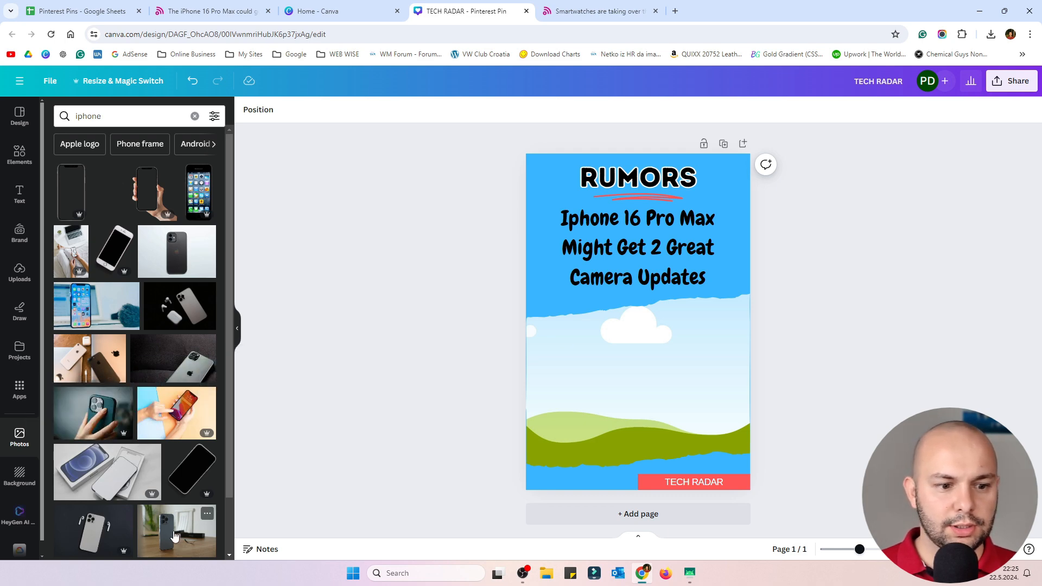
{"action": "left_click_drag", "start_coordinate": [176, 539], "coordinate": [637, 380]}
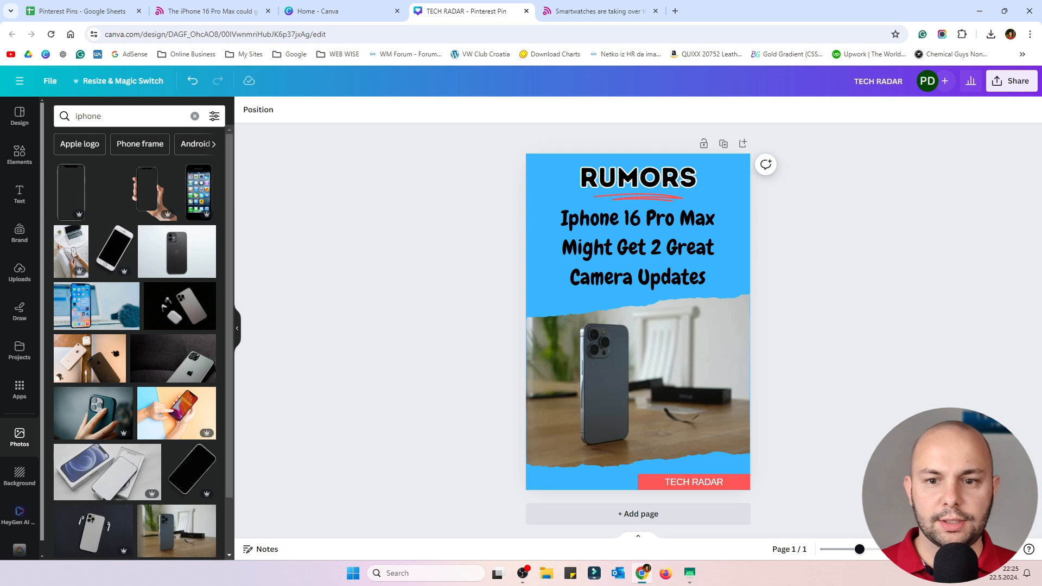
Step: Try white as the text colour of the iPhone headline
{"action": "left_click", "coordinate": [630, 236]}
{"action": "left_click", "coordinate": [403, 110]}
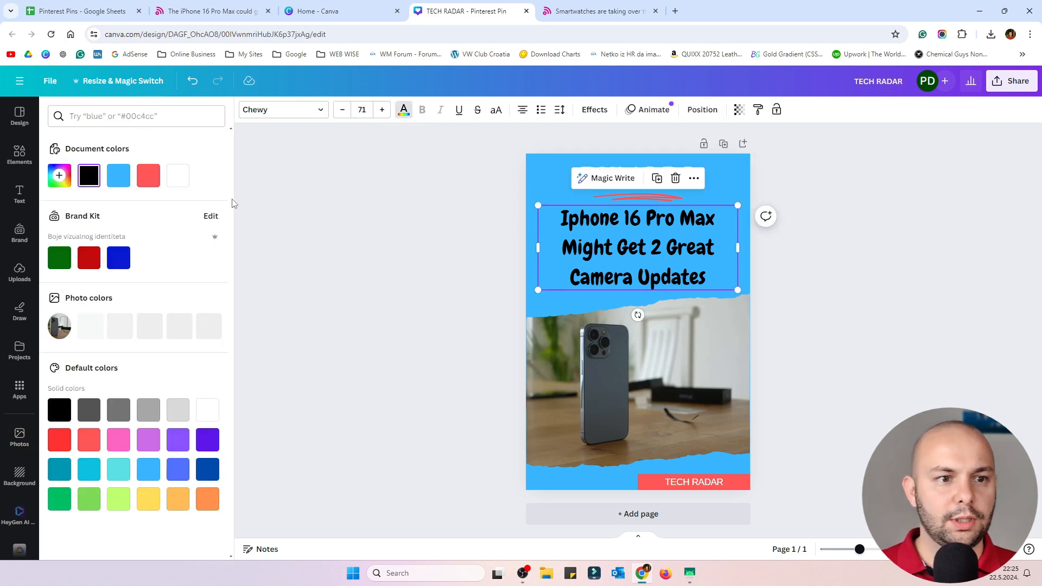
{"action": "left_click", "coordinate": [328, 221]}
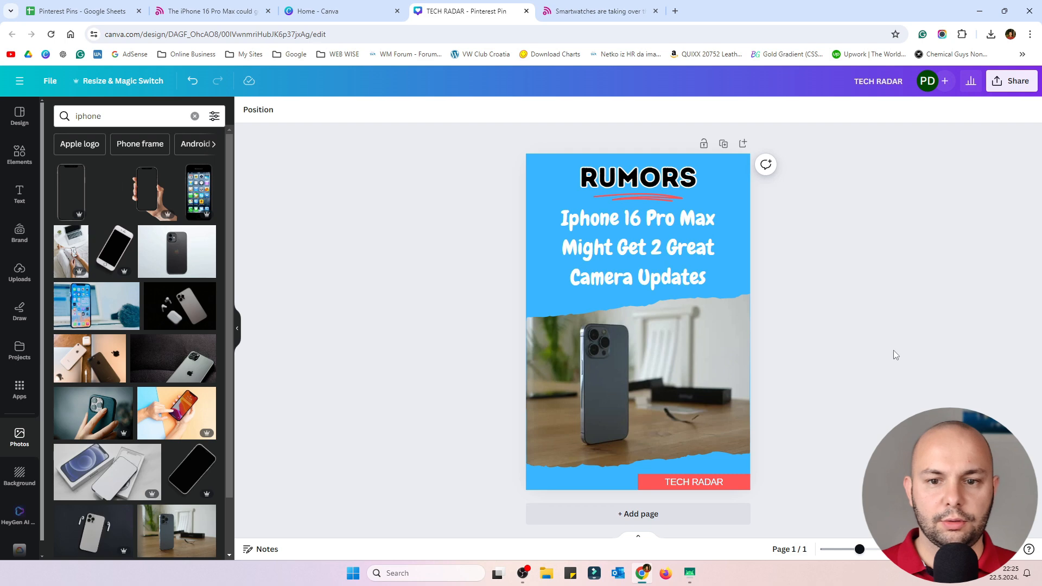
{"action": "left_click", "coordinate": [712, 293]}
{"action": "left_click", "coordinate": [900, 205]}
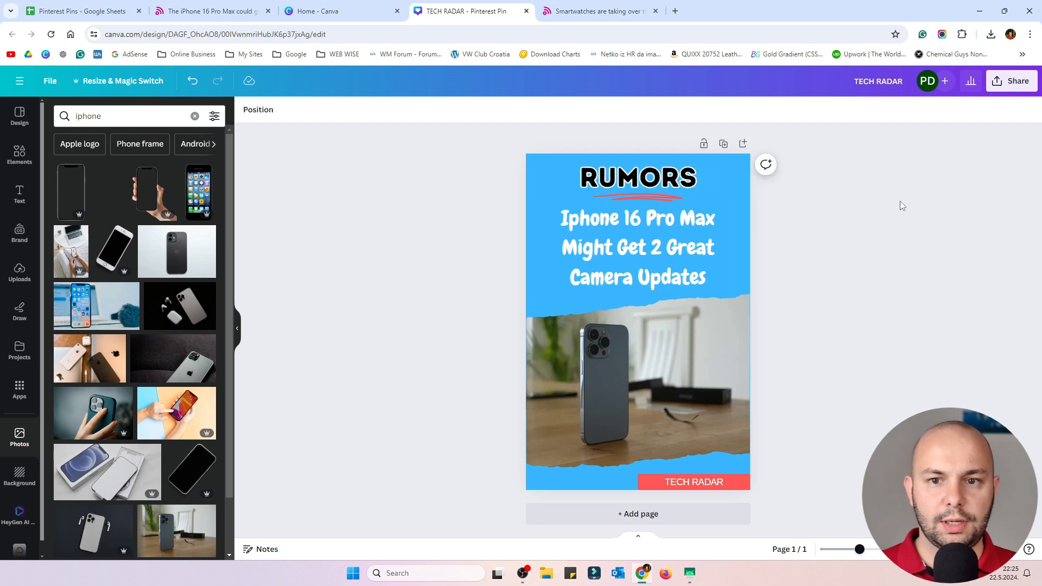
Step: Recolour the "RUMORS" heading white and set its outline effect to black
{"action": "left_click", "coordinate": [642, 174]}
{"action": "left_click", "coordinate": [403, 110]}
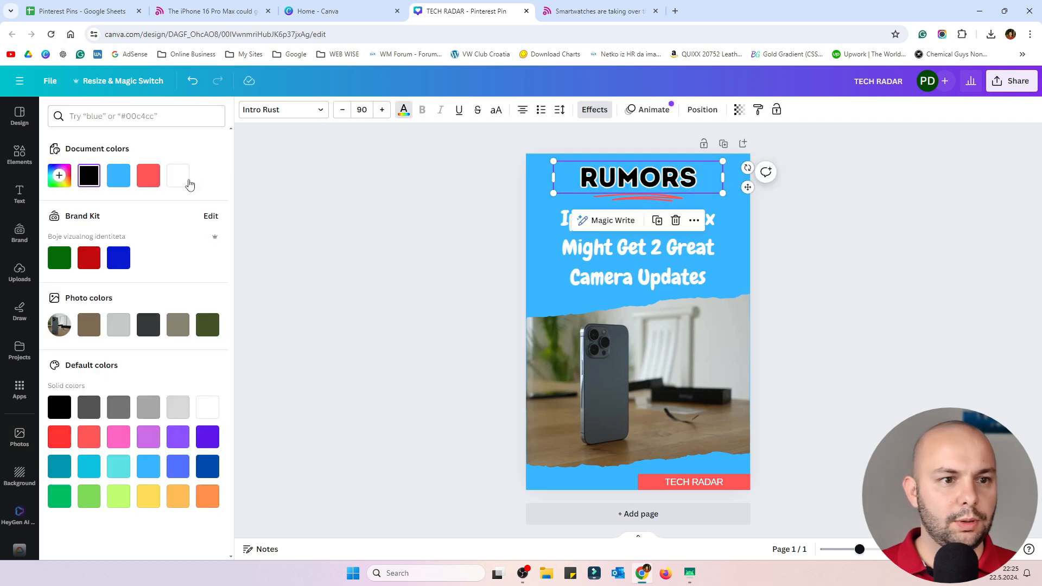
{"action": "left_click", "coordinate": [183, 182]}
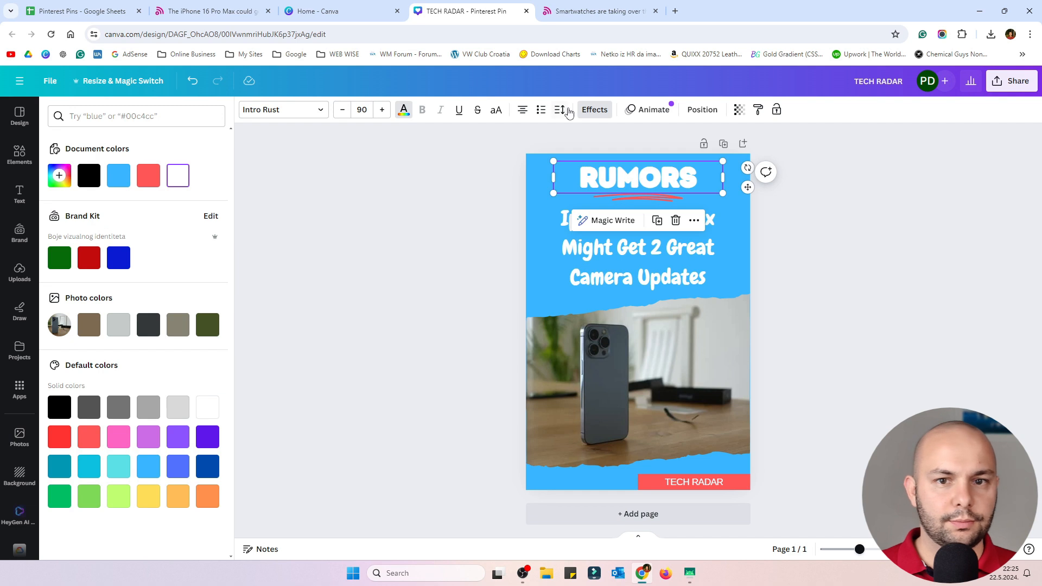
{"action": "left_click", "coordinate": [594, 110]}
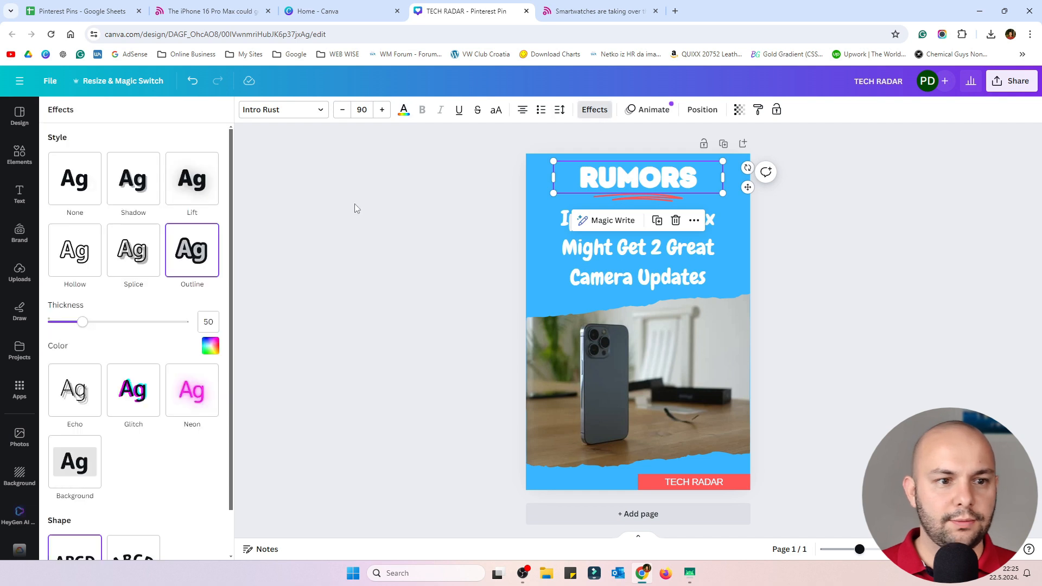
{"action": "left_click", "coordinate": [211, 348]}
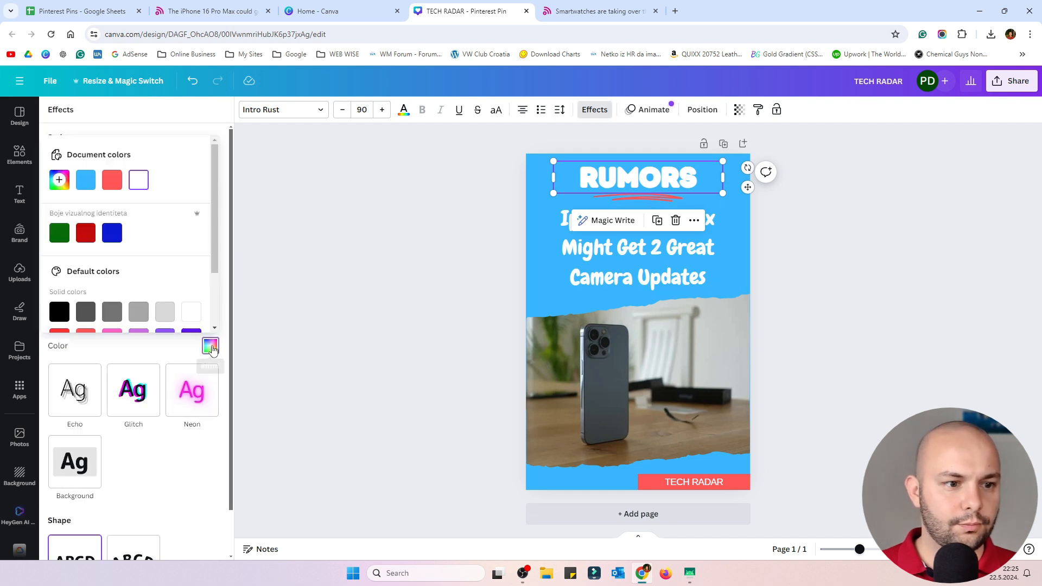
{"action": "left_click", "coordinate": [61, 314]}
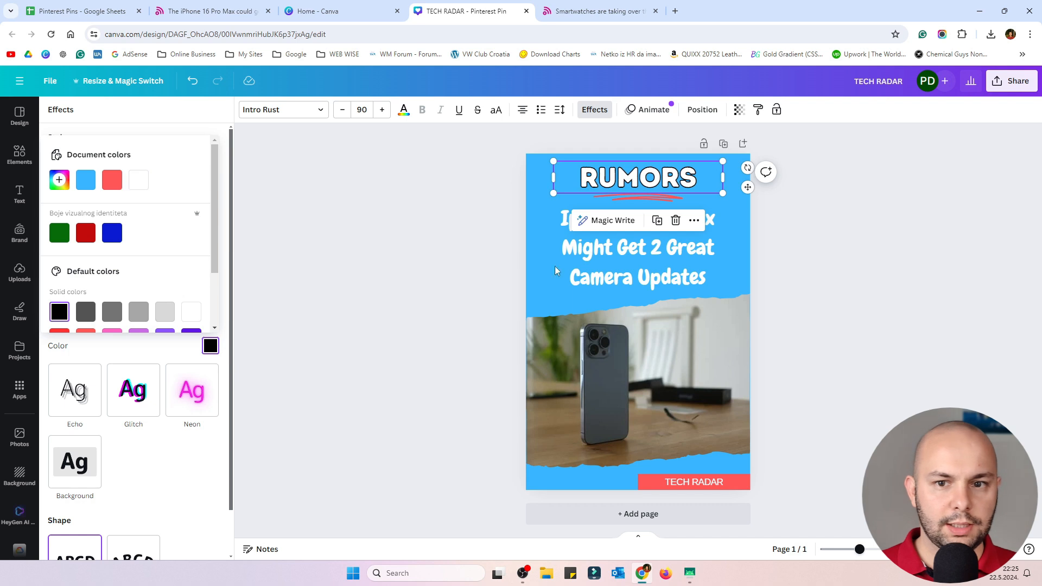
Step: Set the text colour of the iPhone headline to black
{"action": "left_click", "coordinate": [617, 256]}
{"action": "left_click", "coordinate": [404, 111]}
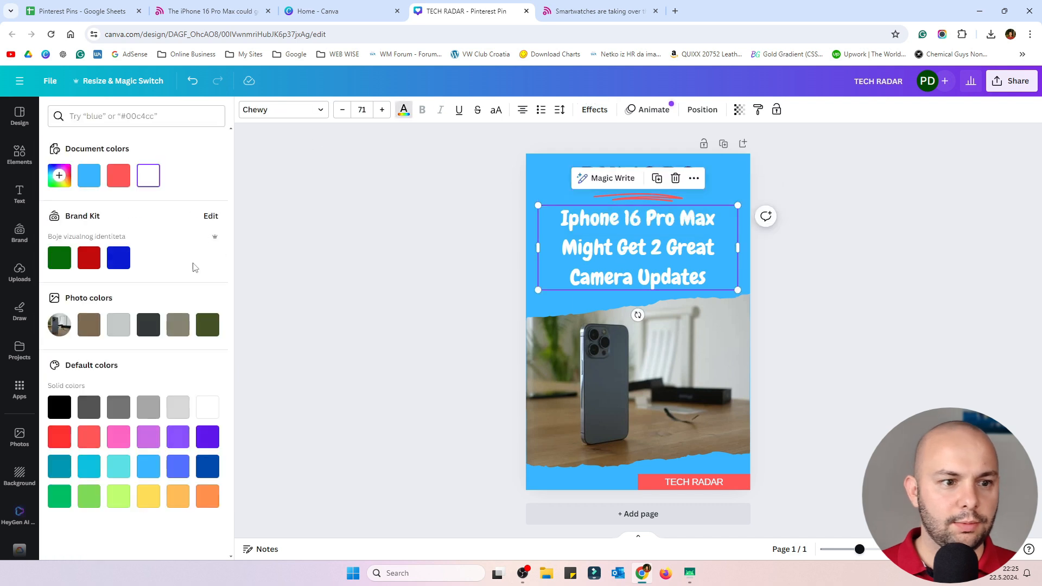
{"action": "left_click", "coordinate": [61, 413]}
{"action": "left_click", "coordinate": [337, 305]}
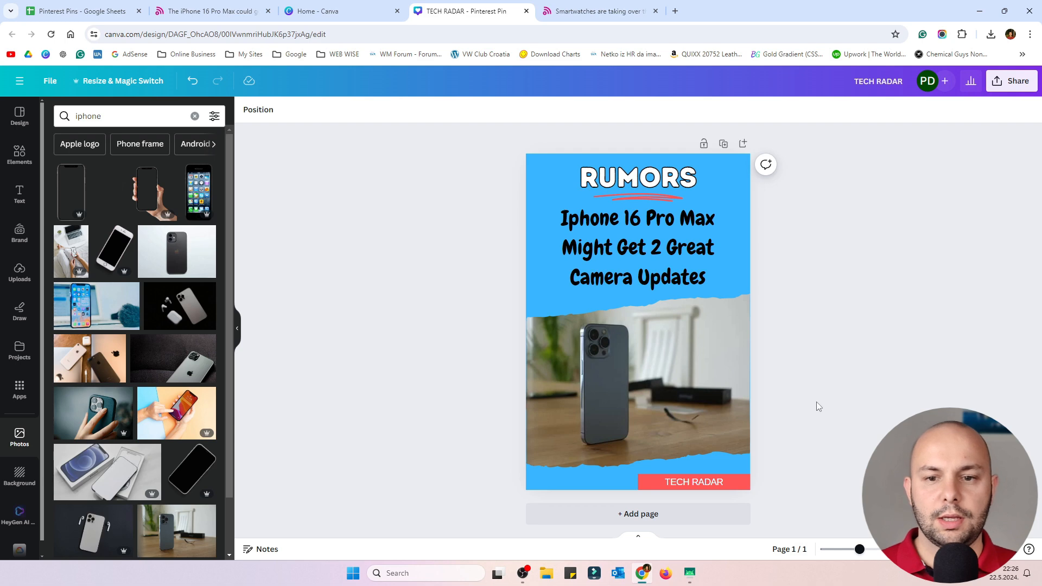
Step: Download the finished pin design as a PNG at size 1 (1,000 × 1,500 px)
{"action": "left_click", "coordinate": [1010, 81]}
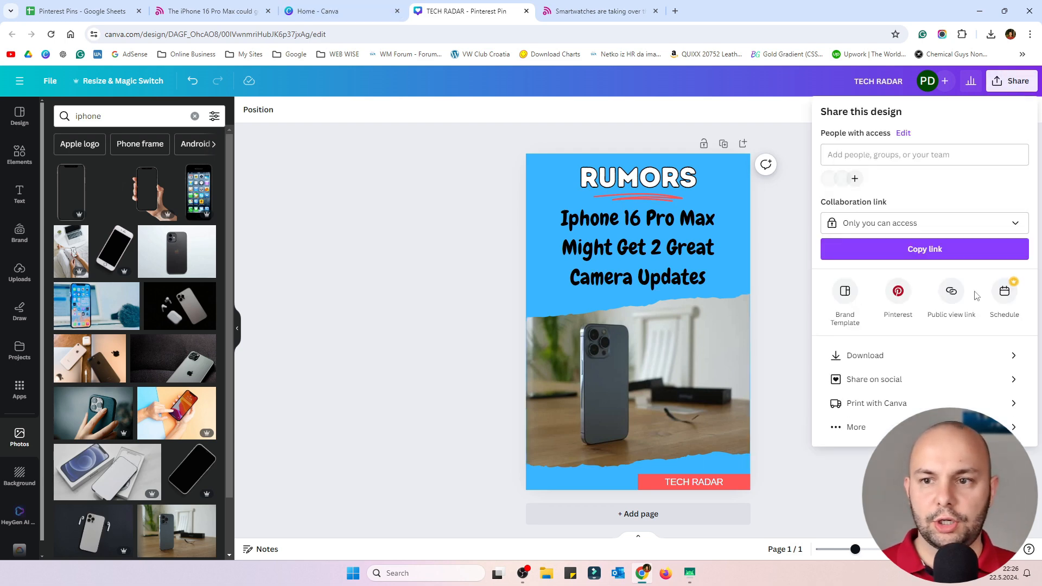
{"action": "left_click", "coordinate": [916, 357]}
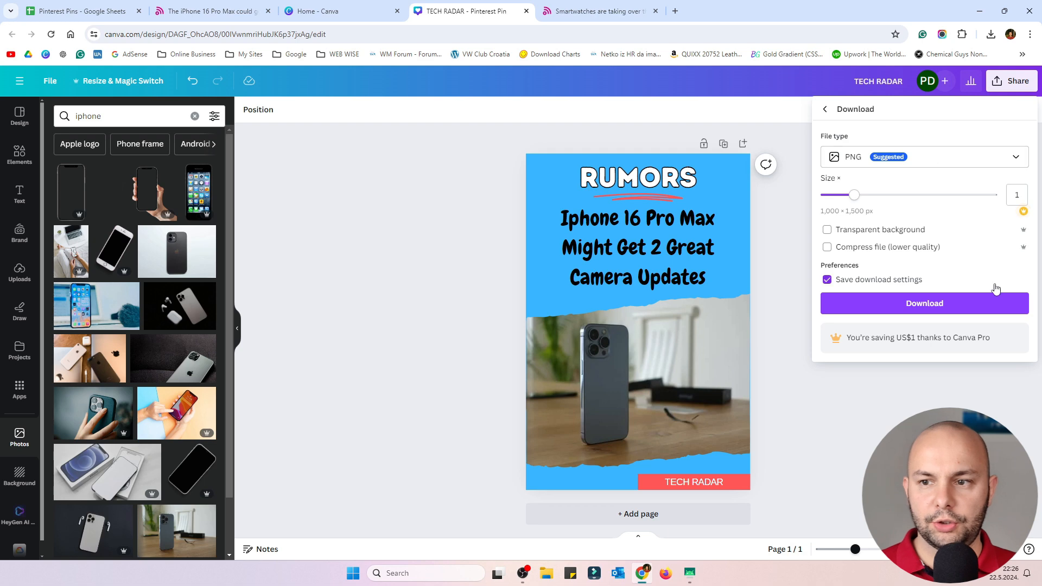
{"action": "left_click", "coordinate": [944, 311]}
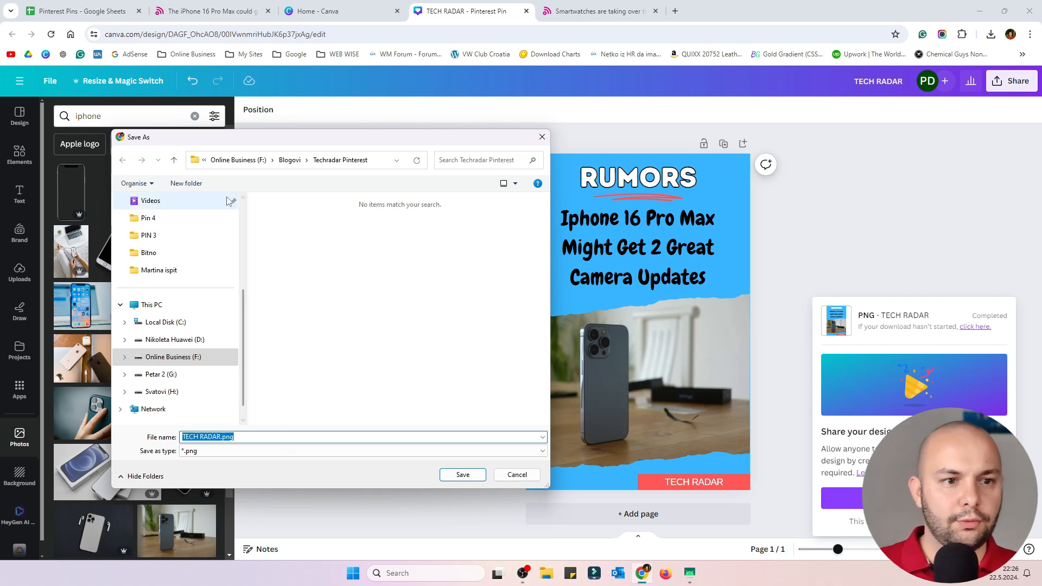
Step: Create a folder named "Pin 1" inside the Techradar Pinterest folder and open it
{"action": "left_click", "coordinate": [186, 183]}
{"action": "type", "text": "Pi"}
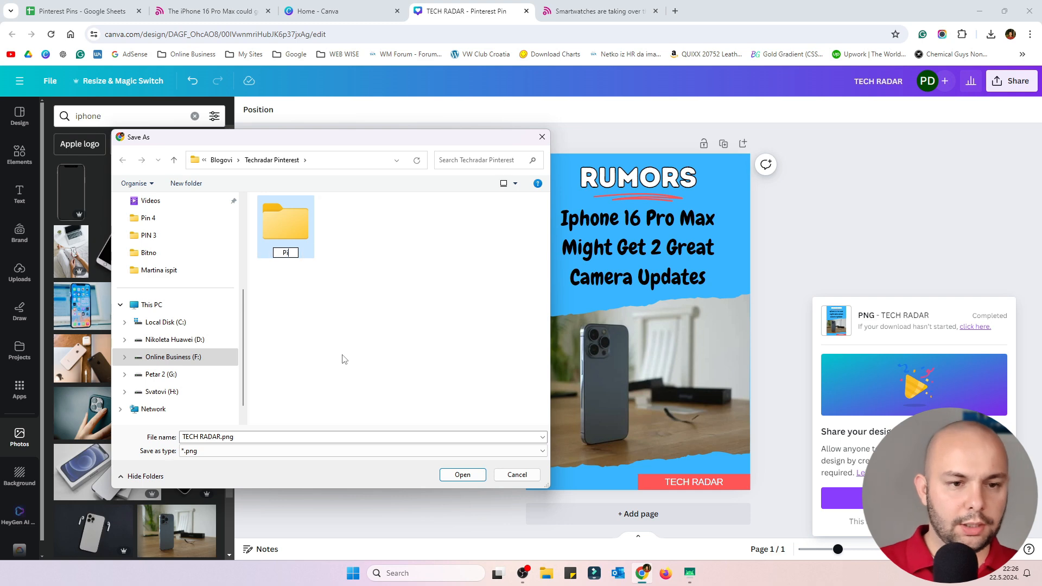
{"action": "type", "text": "n 1"}
{"action": "key", "text": "Return"}
{"action": "double_click", "coordinate": [282, 237]}
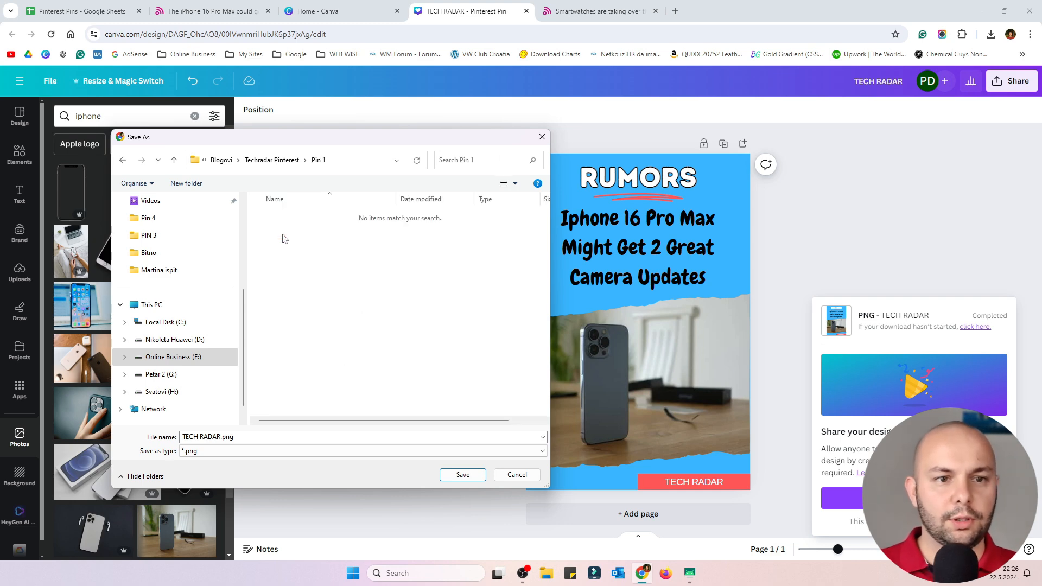
Step: Save the downloaded pin image in the Pin 1 folder under the file name "1"
{"action": "left_click", "coordinate": [260, 436]}
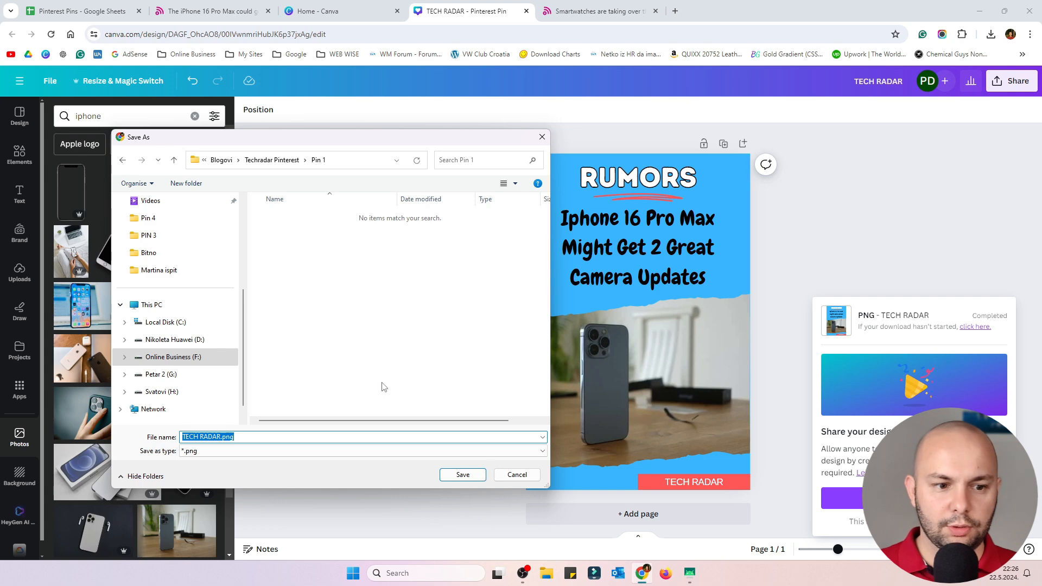
{"action": "type", "text": "1"}
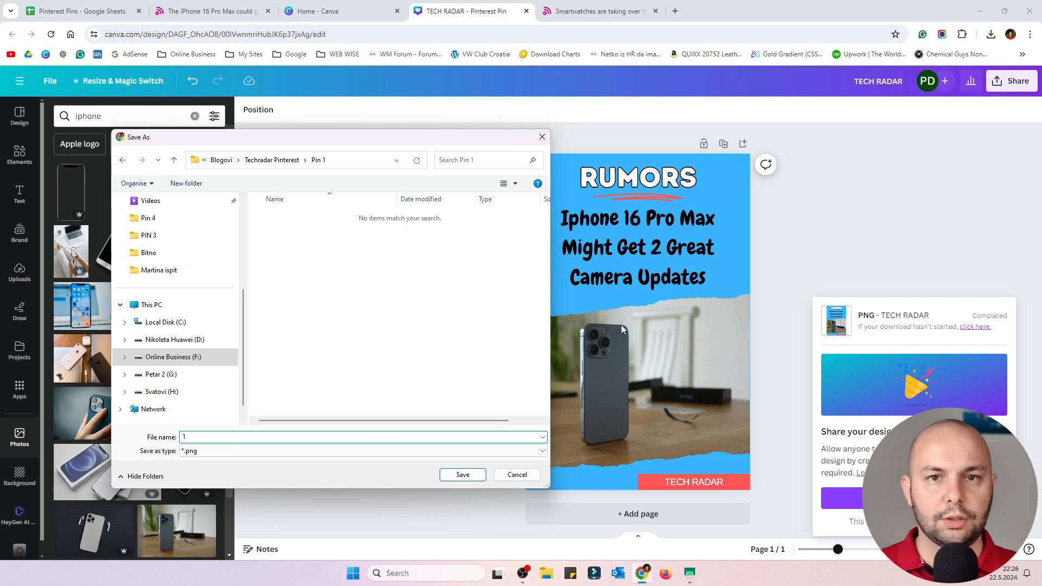
{"action": "left_click", "coordinate": [463, 475]}
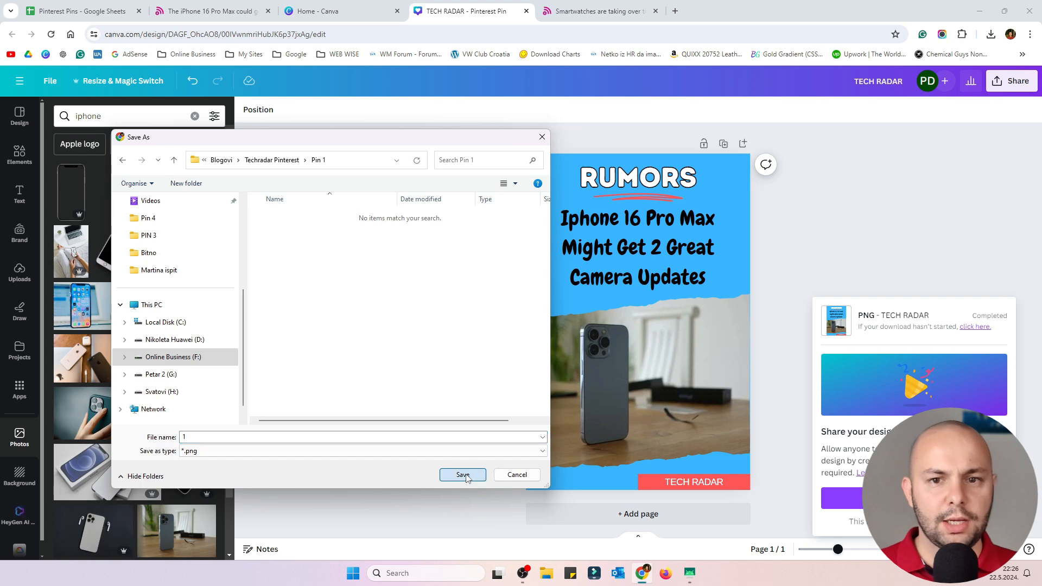
Step: Switch to the Pinterest Pins sheet in Google Sheets and mark the first URL, the iPhone 16 Pro Max article, as checked
{"action": "left_click", "coordinate": [145, 9]}
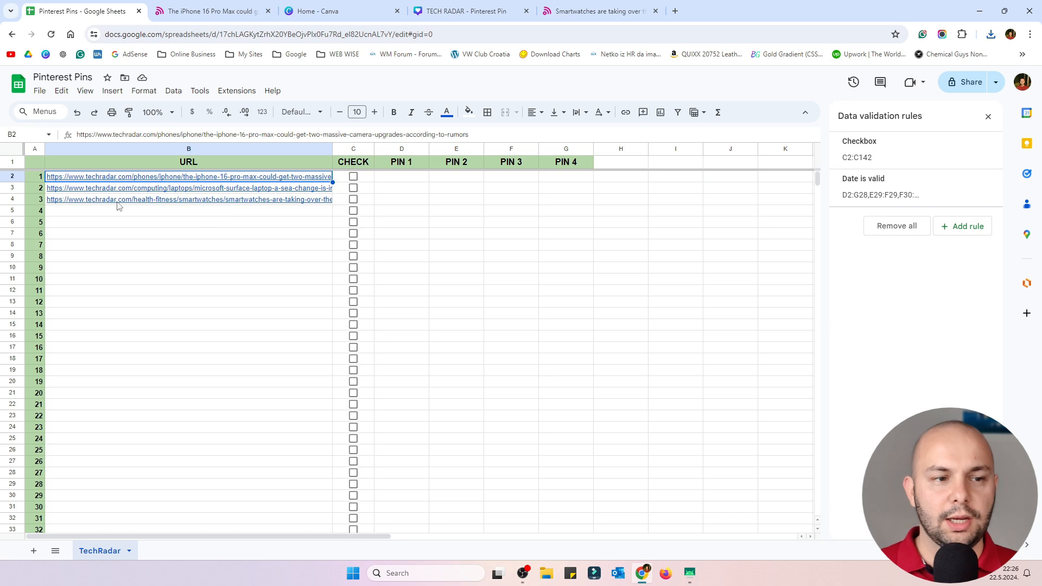
{"action": "left_click", "coordinate": [353, 177]}
{"action": "left_click", "coordinate": [273, 237]}
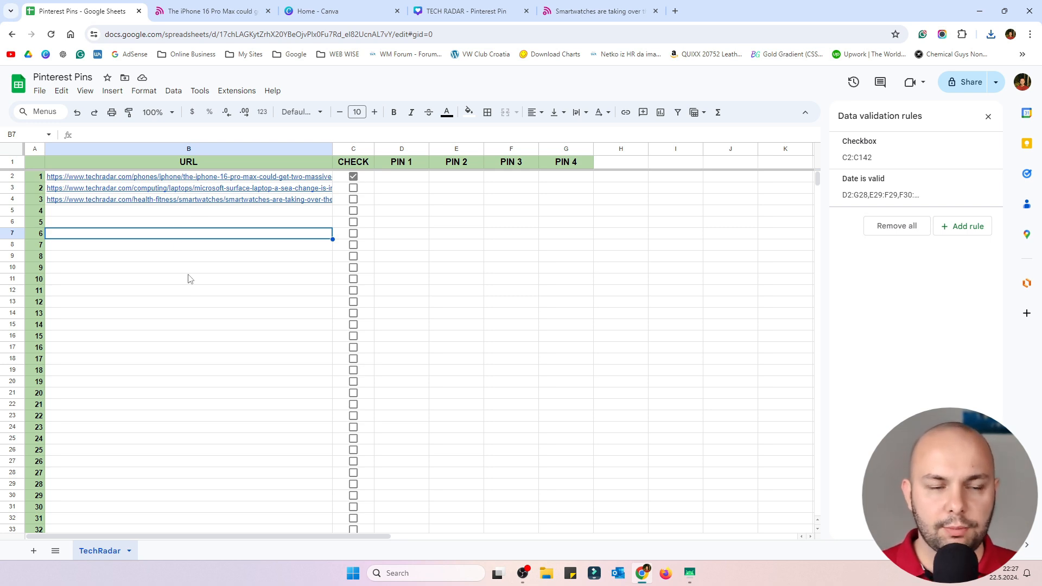
{"action": "left_click", "coordinate": [237, 268]}
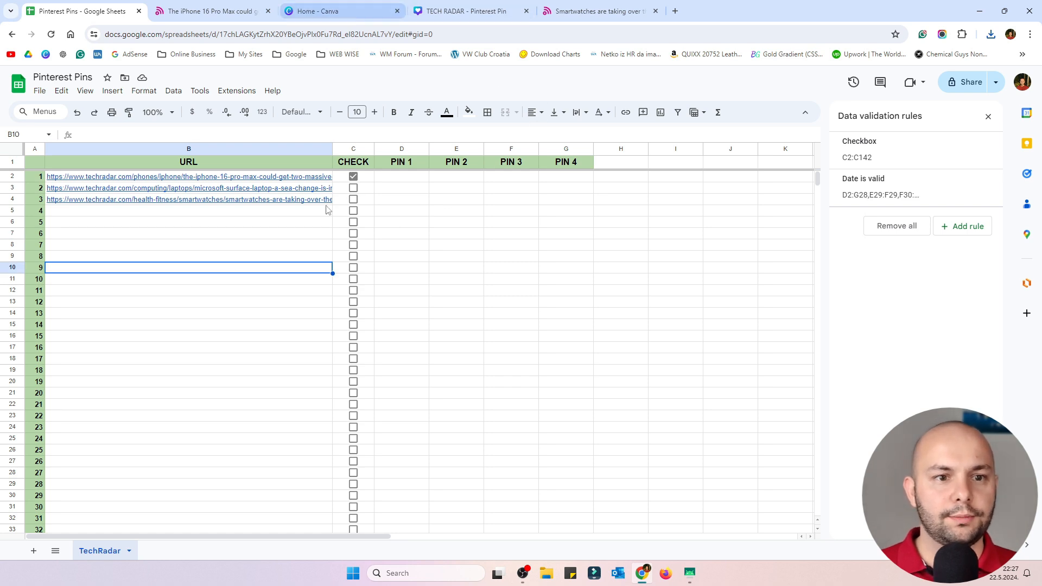
Step: Open the tracked Microsoft Surface Laptop article to review its headline and photo, and return to the TECH RADAR pin design in Canva
{"action": "left_click", "coordinate": [276, 189]}
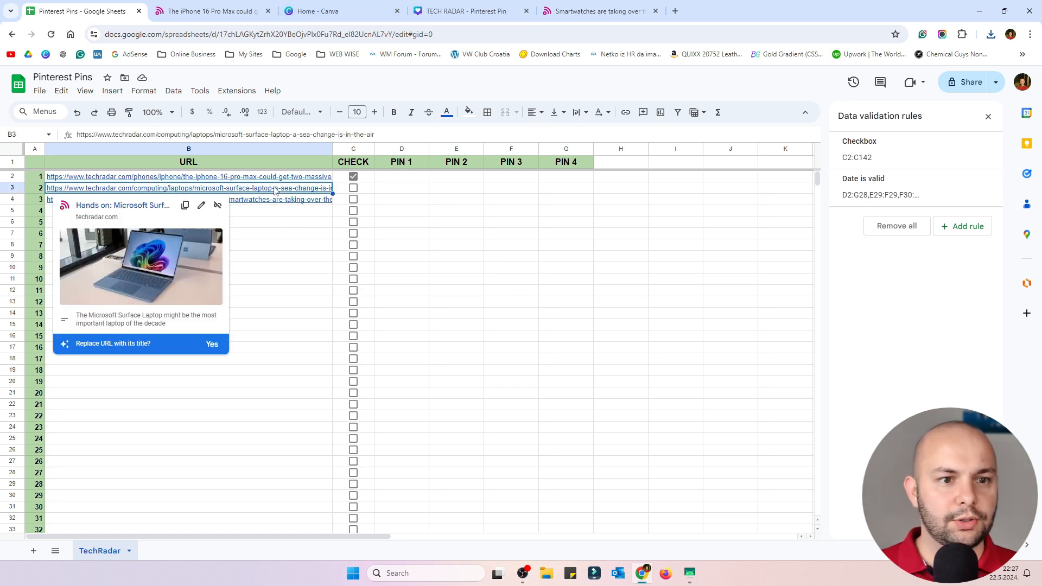
{"action": "left_click", "coordinate": [142, 213]}
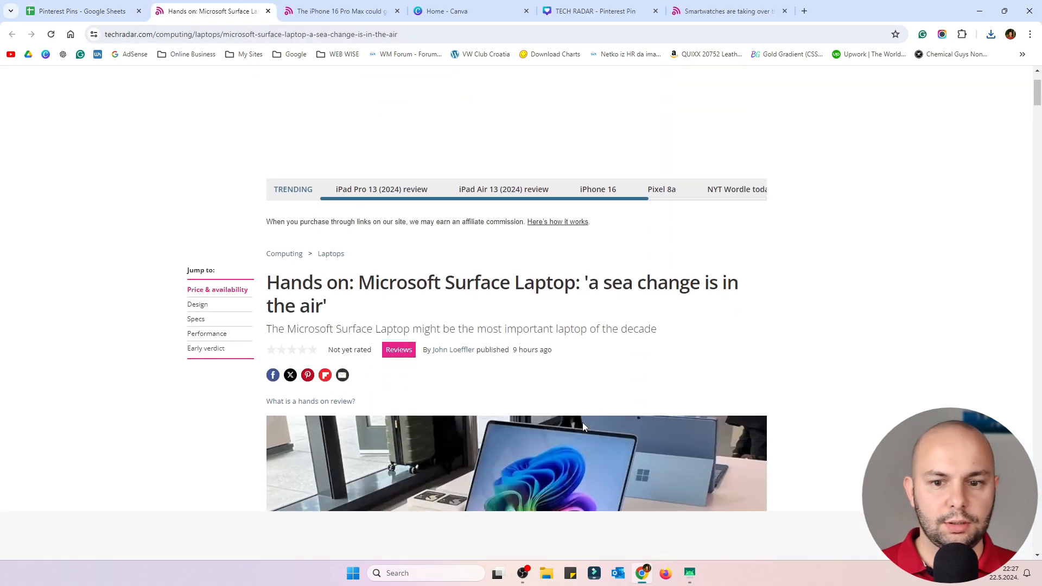
{"action": "scroll", "coordinate": [586, 418], "scroll_direction": "down", "scroll_amount": 3}
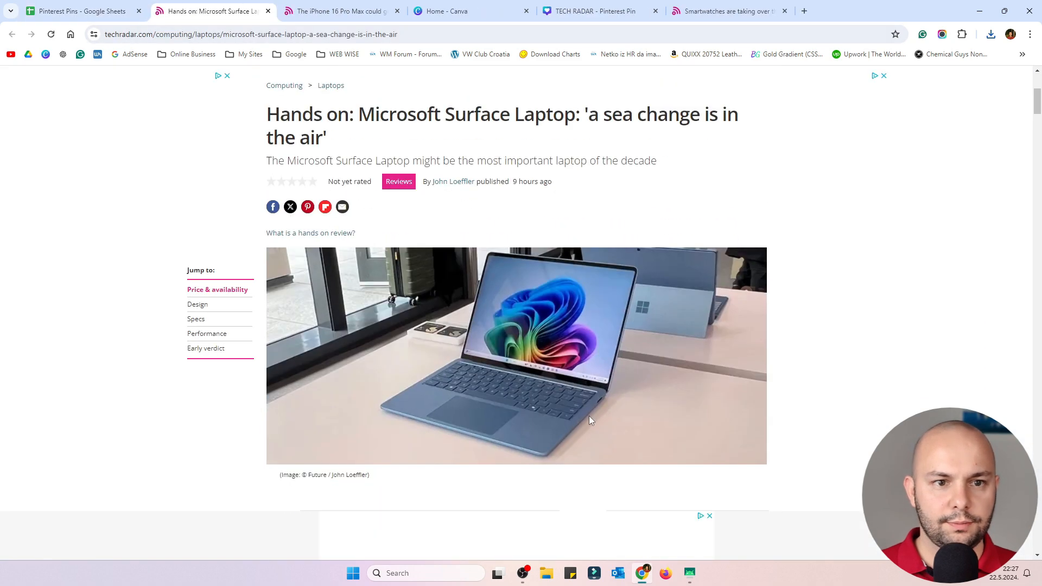
{"action": "scroll", "coordinate": [712, 265], "scroll_direction": "up", "scroll_amount": 1}
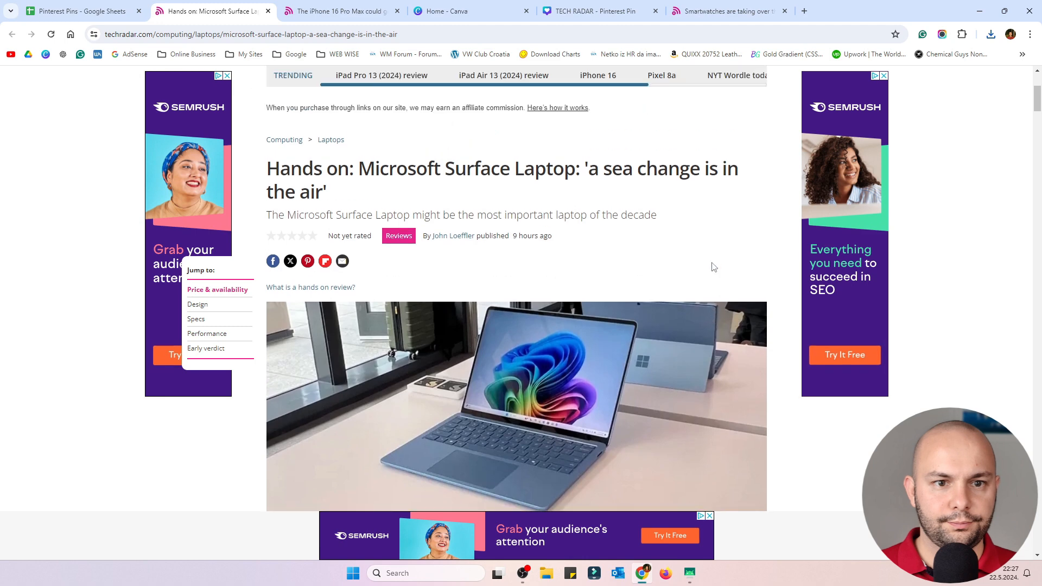
{"action": "scroll", "coordinate": [714, 267], "scroll_direction": "up", "scroll_amount": 3}
{"action": "left_click", "coordinate": [595, 11]}
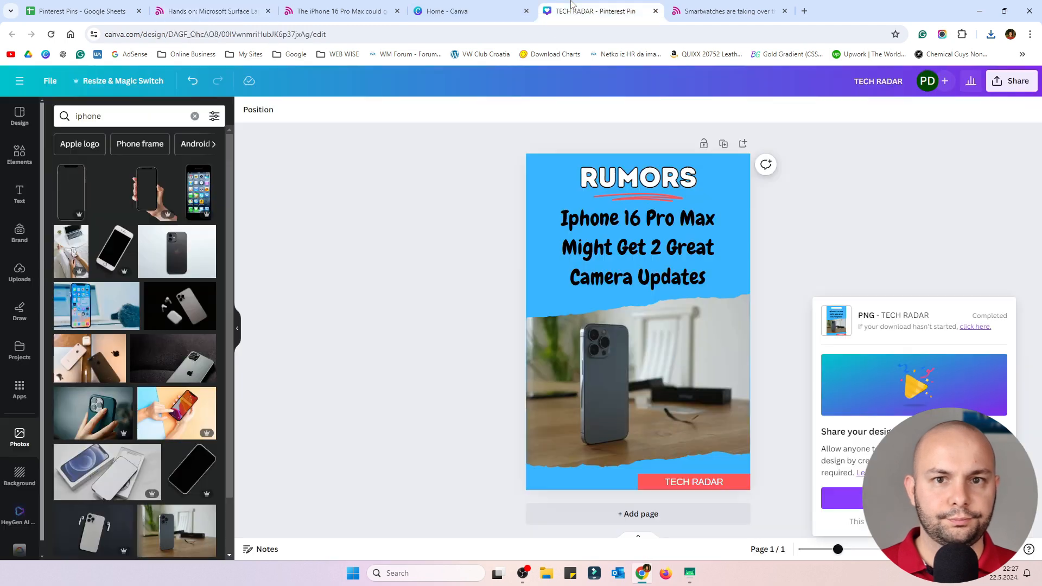
Step: Replace the "RUMORS" heading text with "INCREDIBLE"
{"action": "left_click", "coordinate": [647, 185]}
{"action": "double_click", "coordinate": [650, 179]}
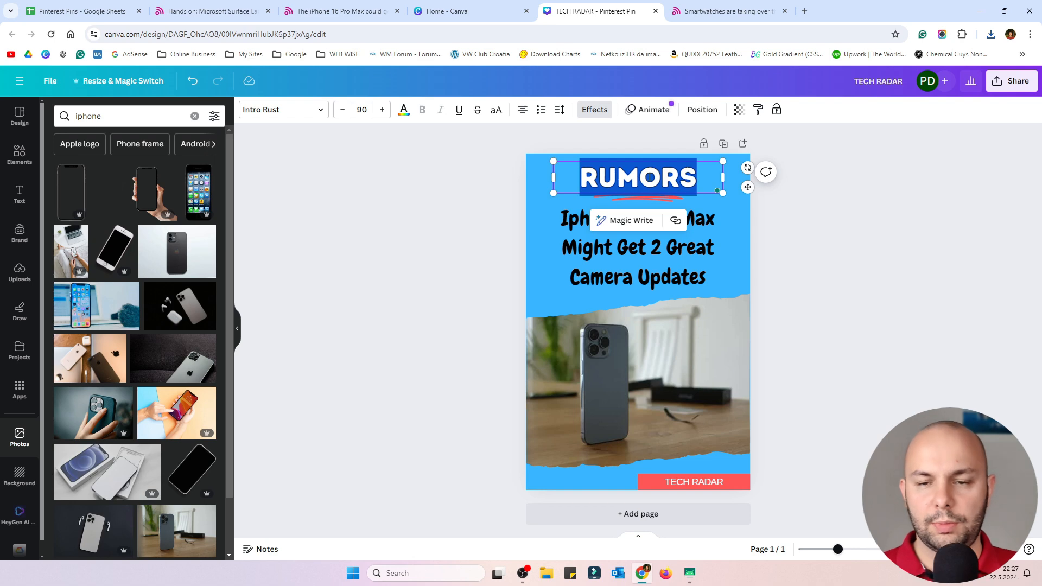
{"action": "type", "text": "INCREDIBLE"}
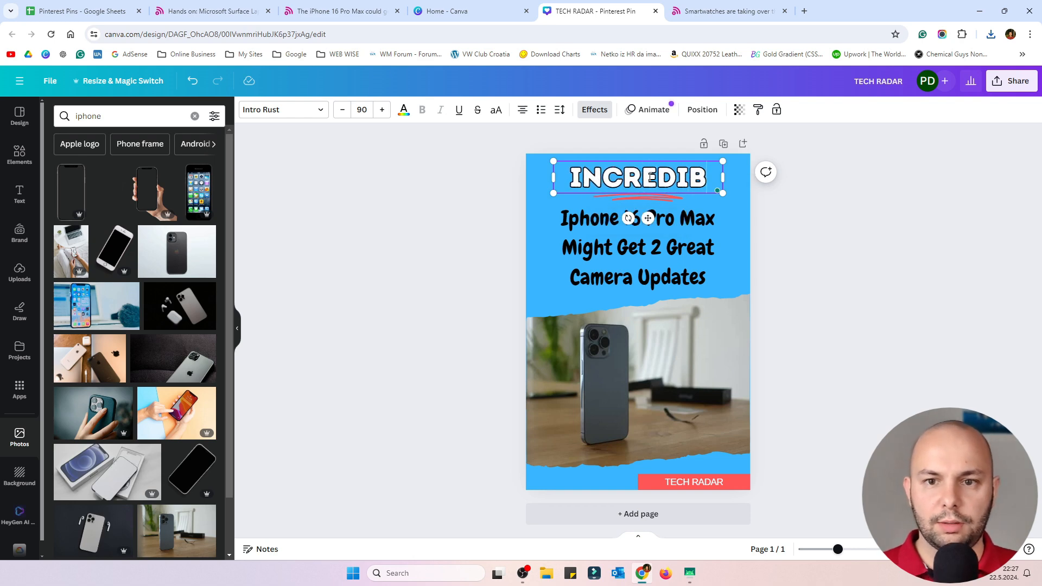
Step: Replace the iPhone headline text with "New Microsoft Surface Laptops"
{"action": "left_click", "coordinate": [638, 243]}
{"action": "left_click", "coordinate": [638, 244]}
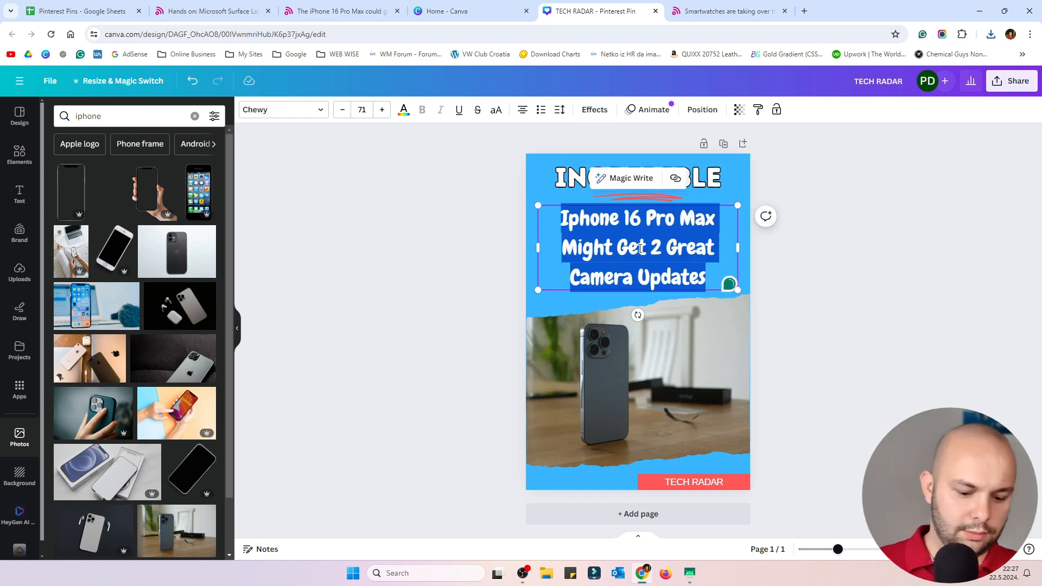
{"action": "type", "text": "m"}
{"action": "key", "text": "BackSpace"}
{"action": "type", "text": "Microsoft S"}
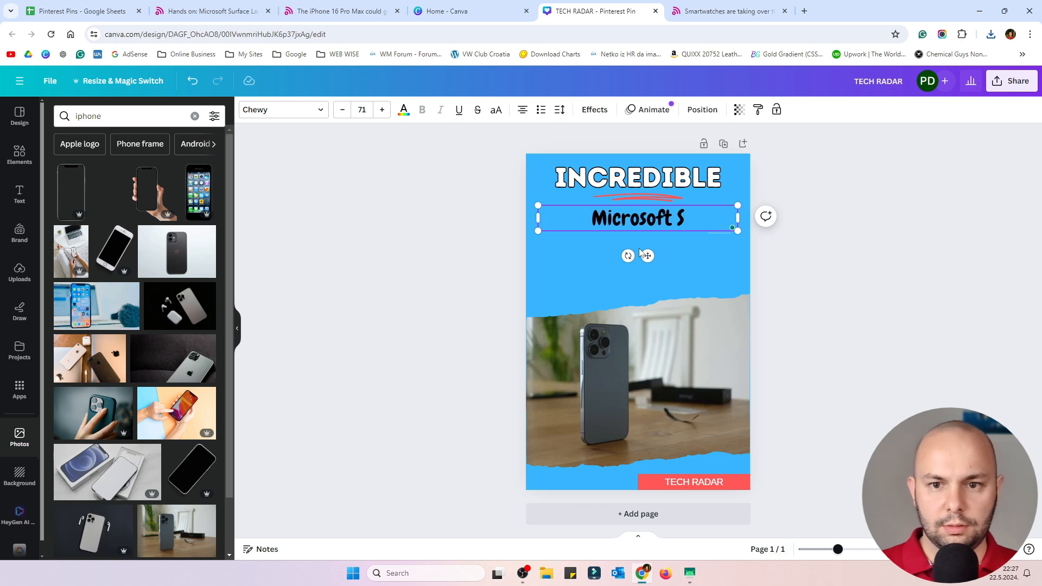
{"action": "key", "text": "ctrl+a"}
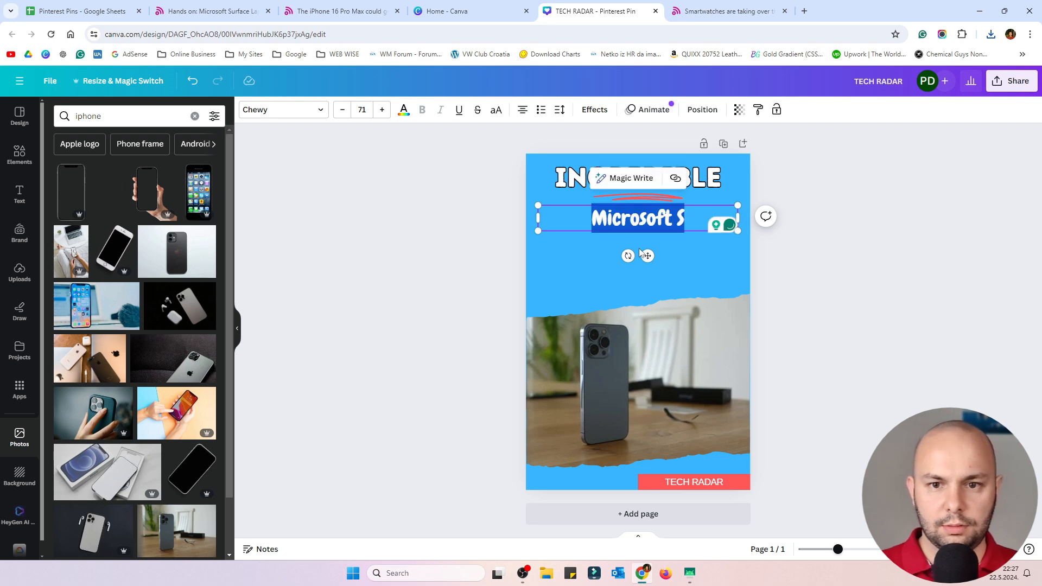
{"action": "type", "text": "New Microsoft Surtf"}
{"action": "key", "text": "BackSpace"}
{"action": "key", "text": "BackSpace"}
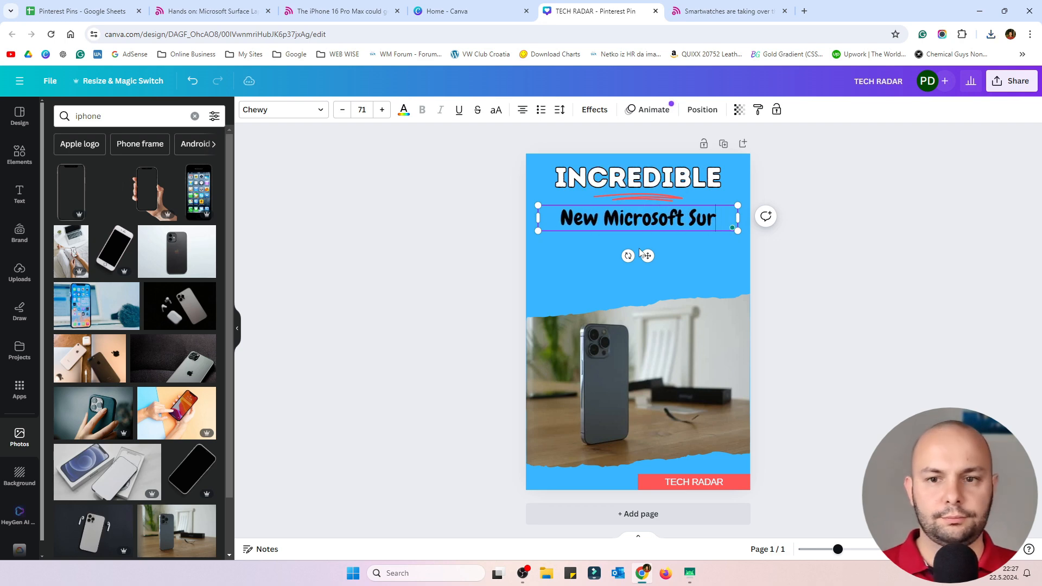
{"action": "type", "text": "face Laptops"}
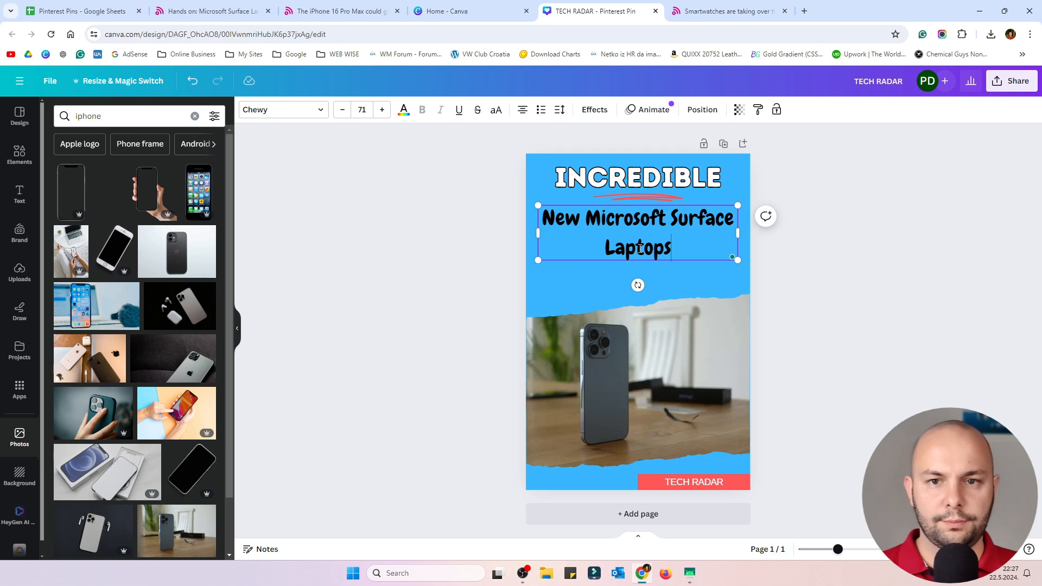
Step: Recheck the Surface Laptop article's headline and extend the pin headline with "Are a Threat To Macbooks"
{"action": "left_click", "coordinate": [249, 8]}
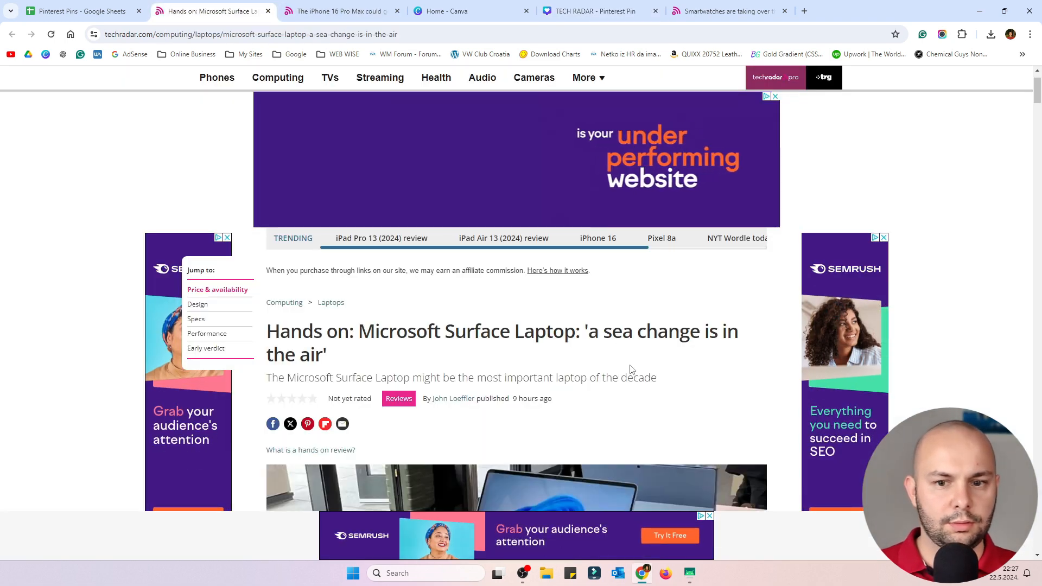
{"action": "left_click", "coordinate": [578, 8]}
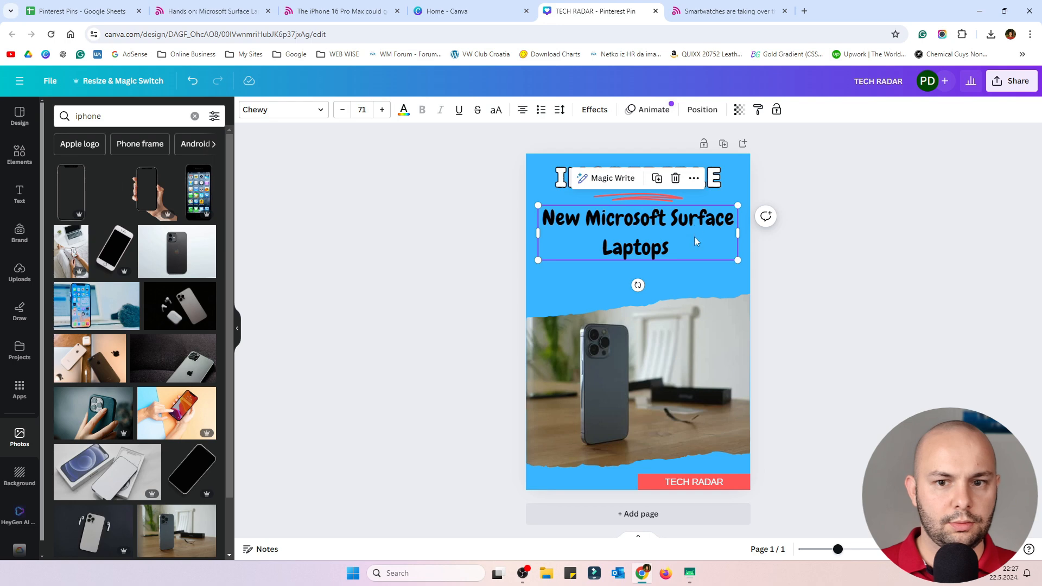
{"action": "left_click", "coordinate": [679, 254]}
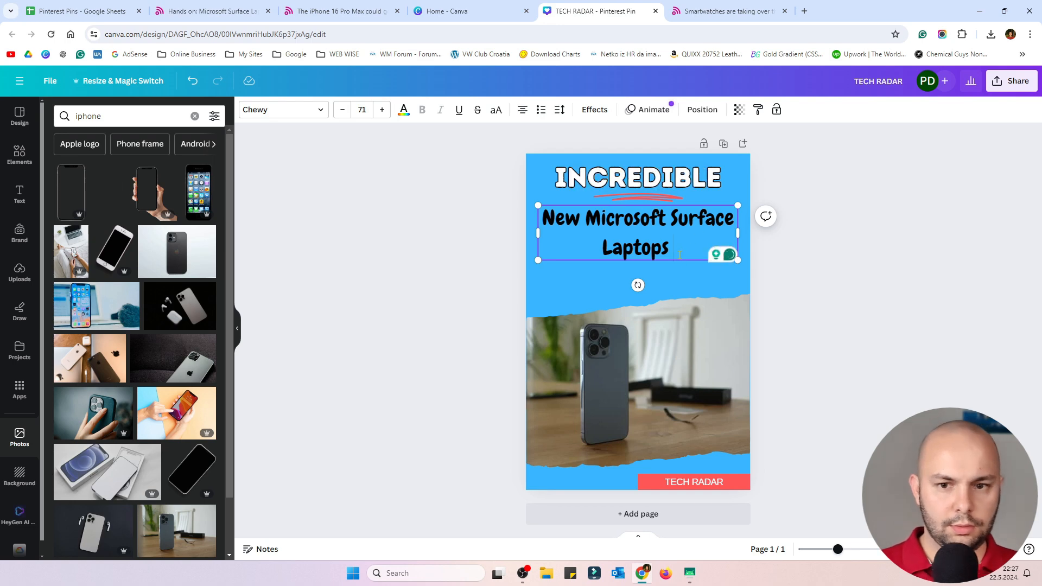
{"action": "type", "text": "Are a Threat"}
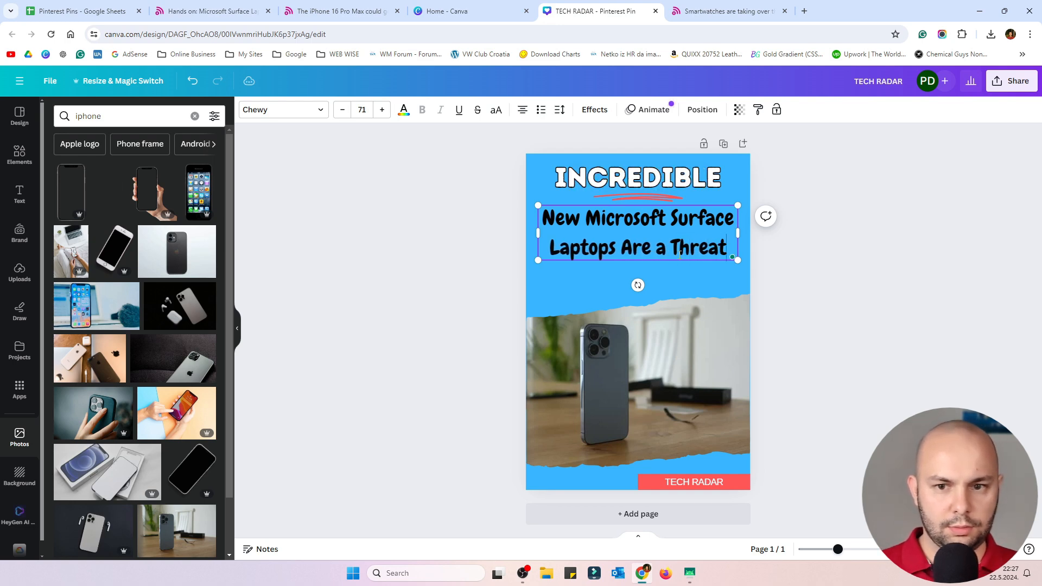
{"action": "type", "text": " To Macbooks"}
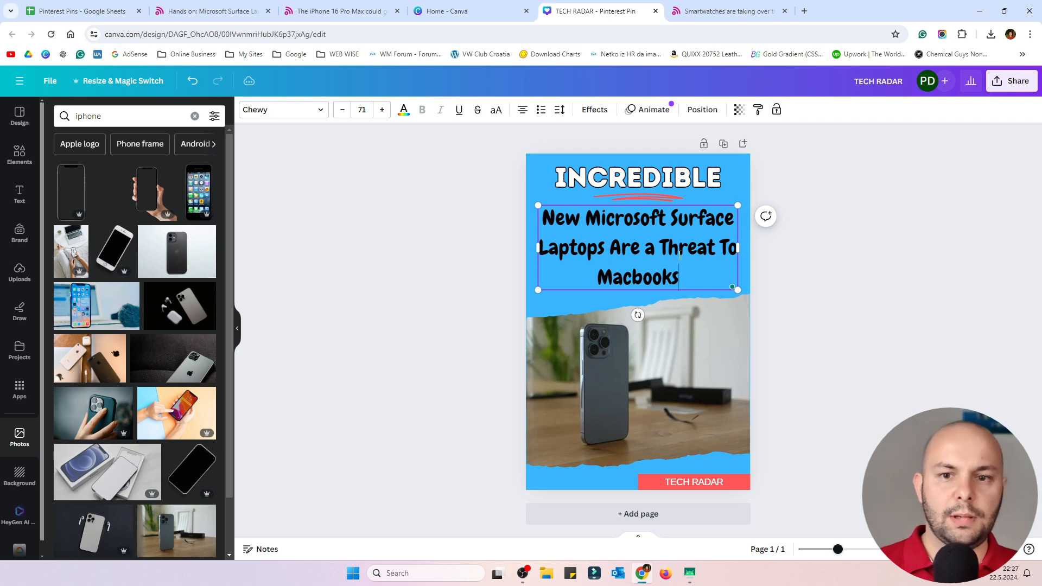
{"action": "left_click", "coordinate": [752, 299]}
Step: Try "GREAT NEWS" as the heading text above the red underline
{"action": "double_click", "coordinate": [686, 186]}
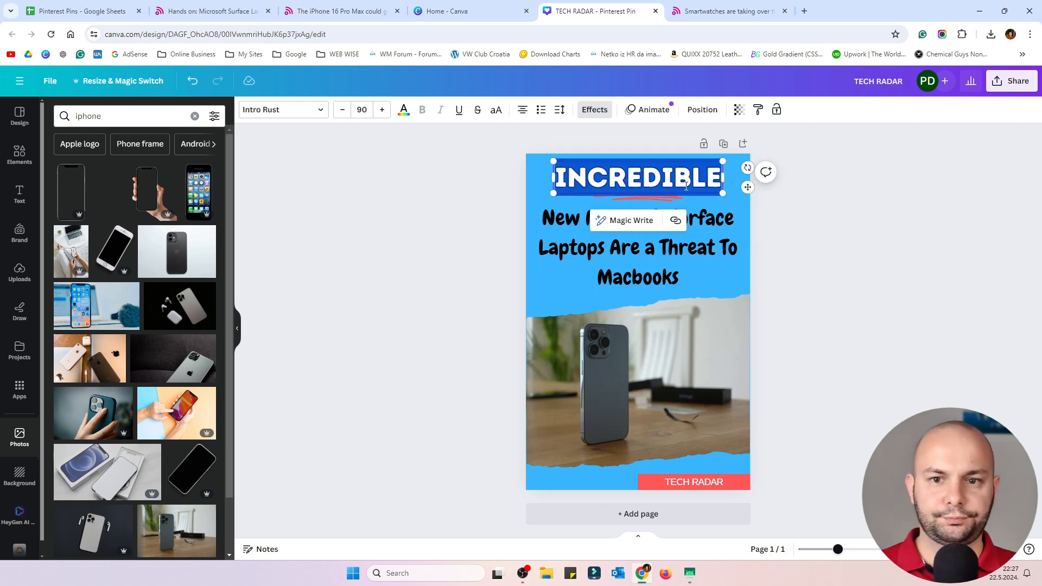
{"action": "type", "text": "GREAT NEWS"}
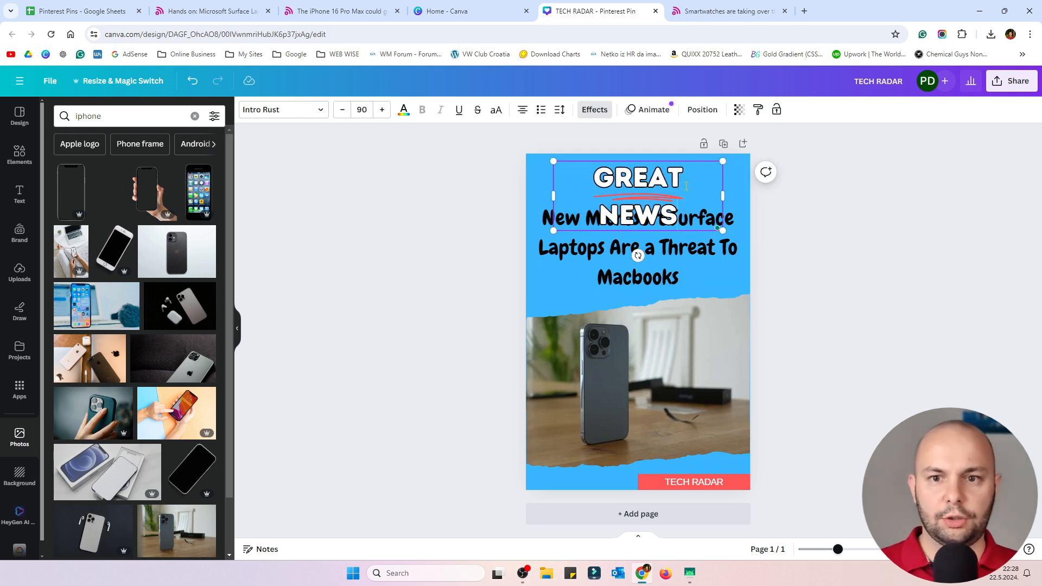
{"action": "key", "text": "BackSpace"}
Step: Change the heading to "INTERESTING" and widen its text box so the word fits on one line, centred on the pin
{"action": "key", "text": "ctrl+a"}
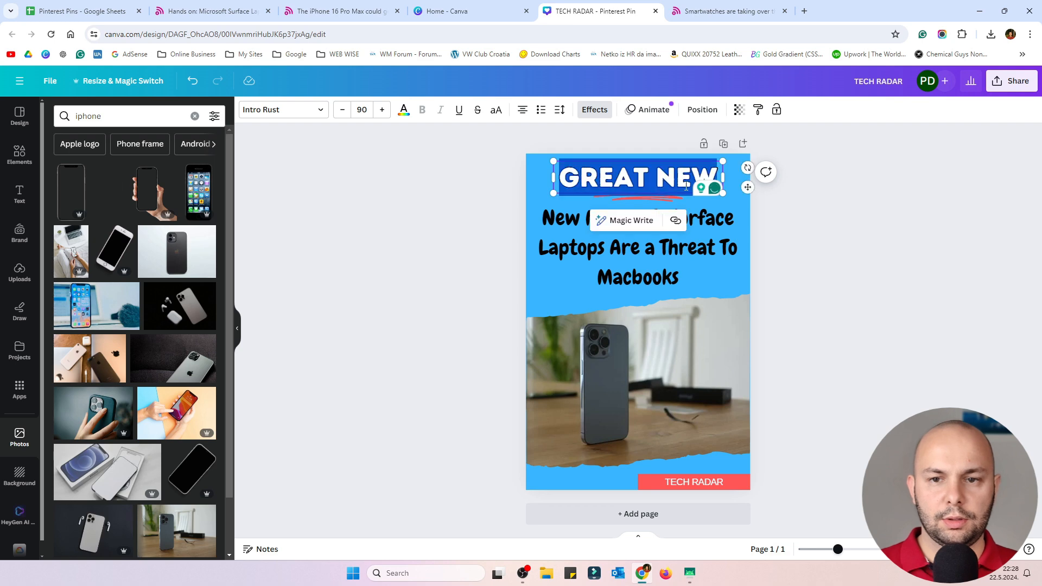
{"action": "type", "text": "INC"}
{"action": "key", "text": "BackSpace"}
{"action": "type", "text": "TERESTING"}
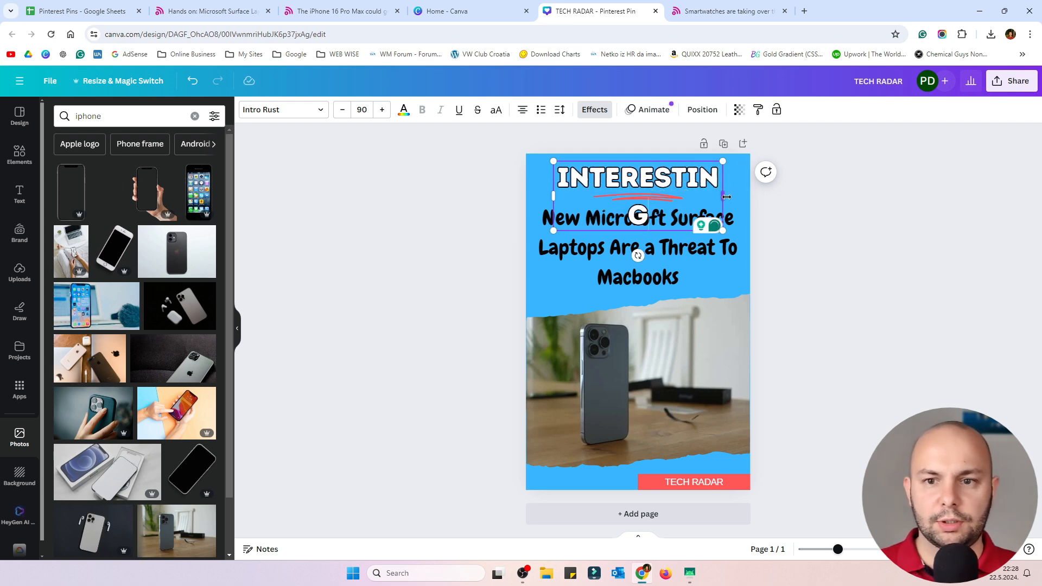
{"action": "left_click_drag", "start_coordinate": [722, 195], "coordinate": [738, 194]}
{"action": "left_click", "coordinate": [815, 208]}
{"action": "left_click_drag", "start_coordinate": [658, 180], "coordinate": [650, 181]}
Step: Search the photo library for "microsoft laptop"
{"action": "left_click", "coordinate": [150, 118]}
{"action": "key", "text": "Return"}
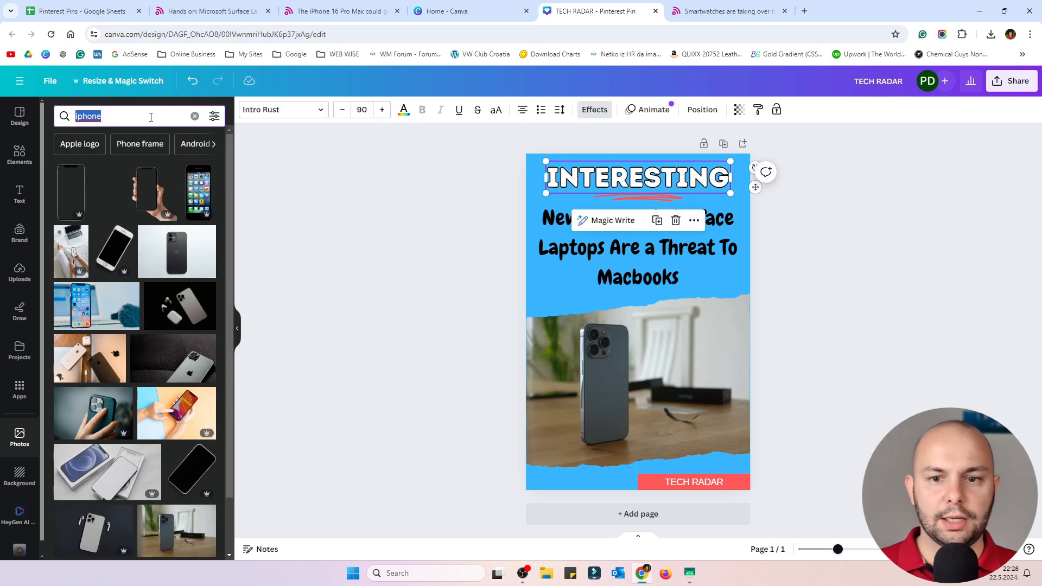
{"action": "left_click", "coordinate": [913, 364]}
{"action": "left_click", "coordinate": [119, 116]}
{"action": "type", "text": "mic"}
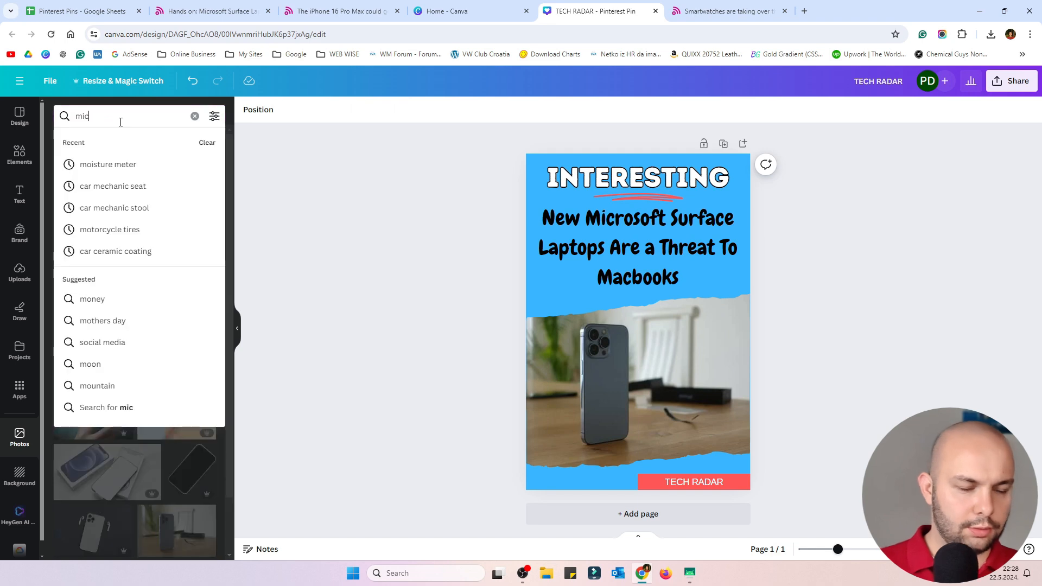
{"action": "type", "text": "rosoft laptop"}
{"action": "key", "text": "Return"}
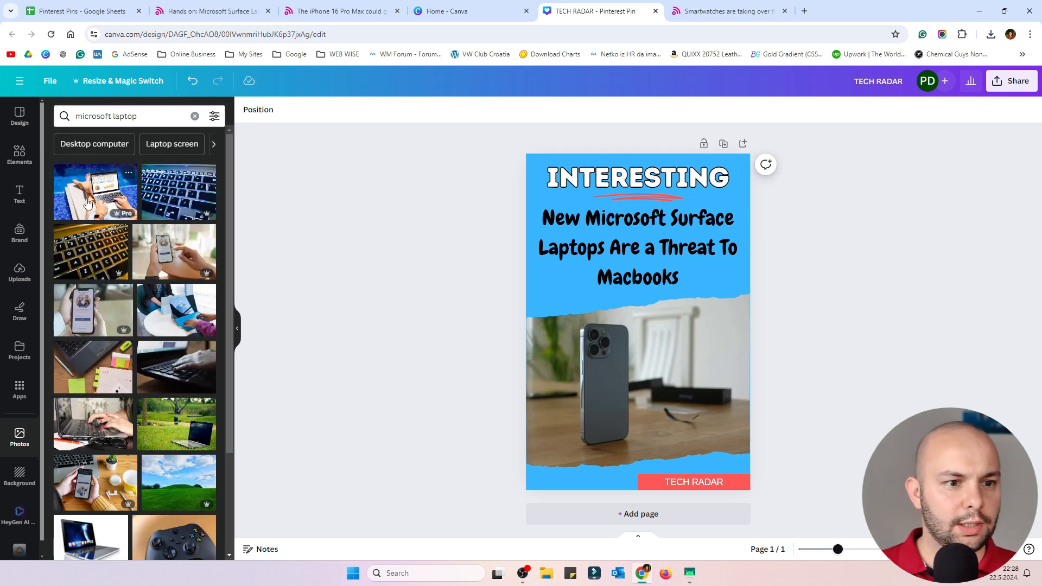
Step: Try the backlit keyboard, laptop typing and poolside laptop photos in the pin's torn-edge photo frame
{"action": "left_click", "coordinate": [170, 201]}
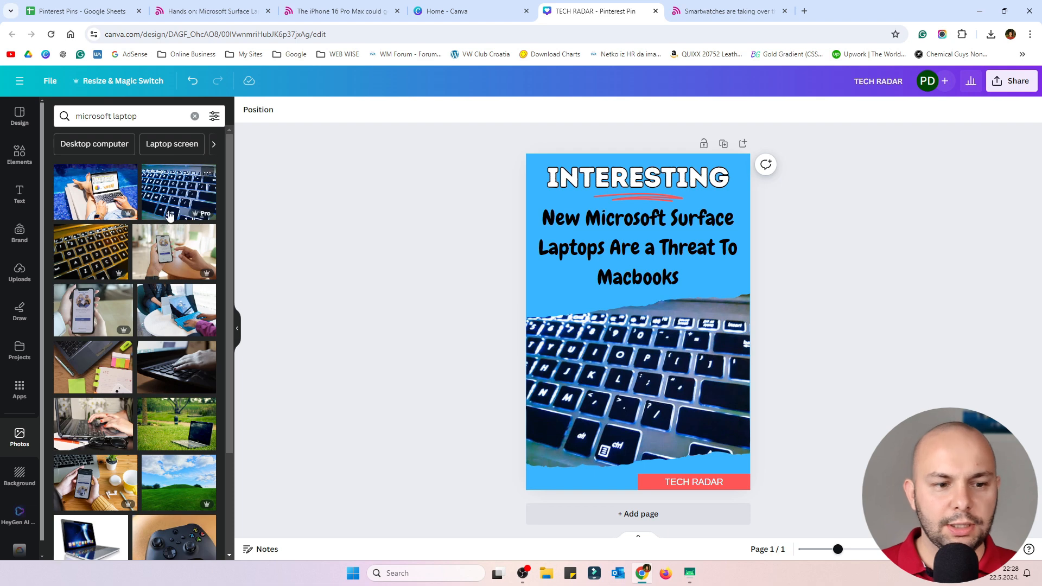
{"action": "left_click_drag", "start_coordinate": [175, 418], "coordinate": [681, 420]}
{"action": "left_click_drag", "start_coordinate": [116, 212], "coordinate": [630, 389]}
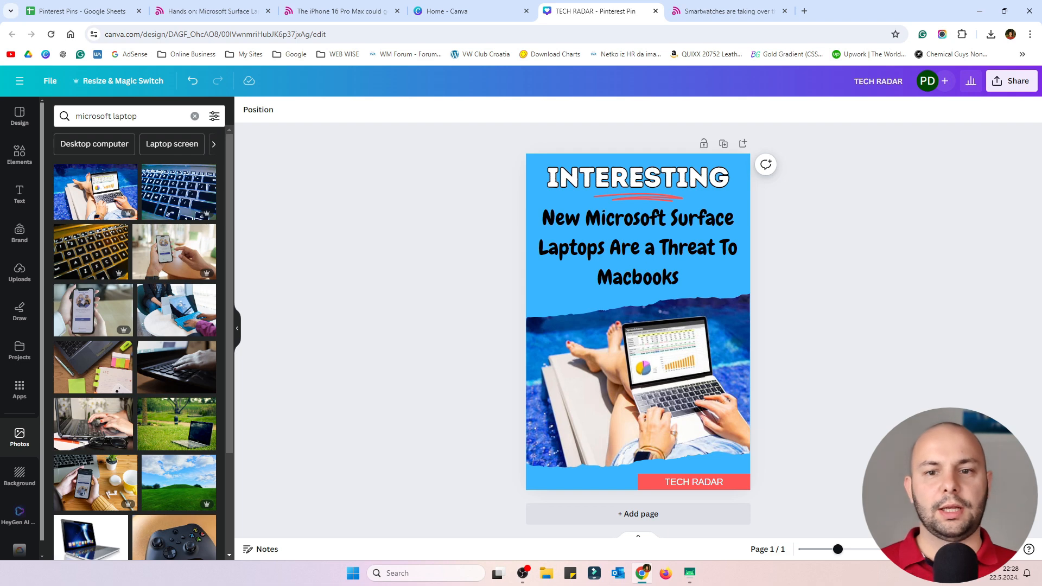
{"action": "left_click_drag", "start_coordinate": [182, 195], "coordinate": [738, 405]}
Step: Find a more fitting laptop photo and fill the pin's frame with the curly-haired woman working at a laptop beside a mug
{"action": "scroll", "coordinate": [196, 362], "scroll_direction": "down", "scroll_amount": 5}
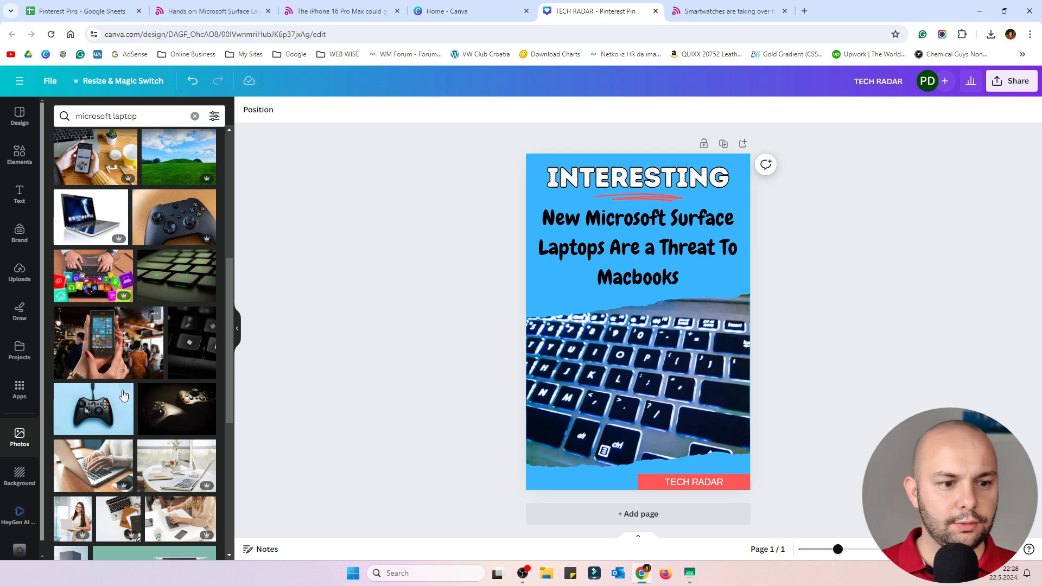
{"action": "scroll", "coordinate": [106, 300], "scroll_direction": "down", "scroll_amount": 5}
{"action": "left_click", "coordinate": [108, 213]}
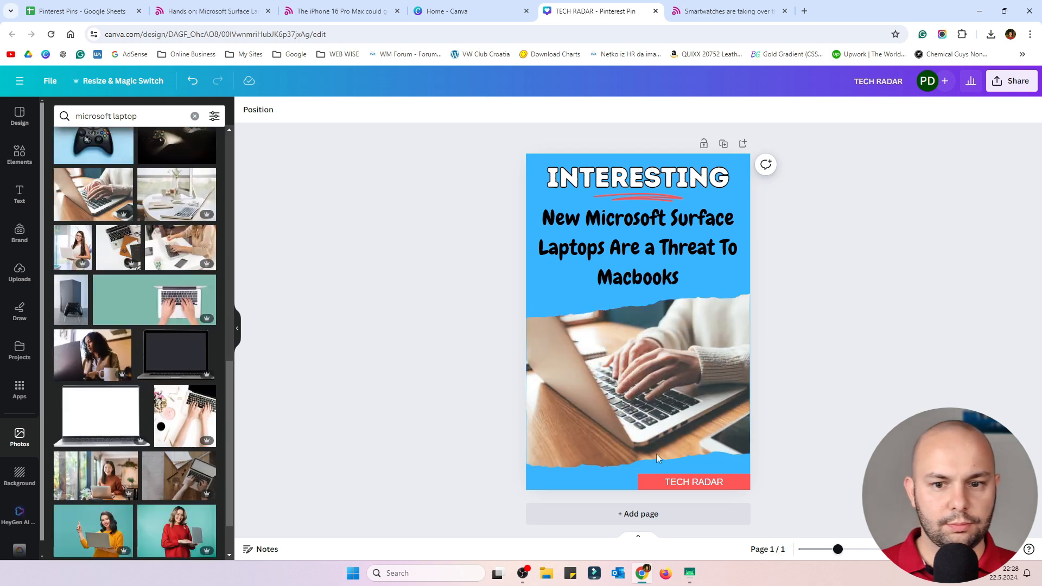
{"action": "left_click", "coordinate": [169, 217]}
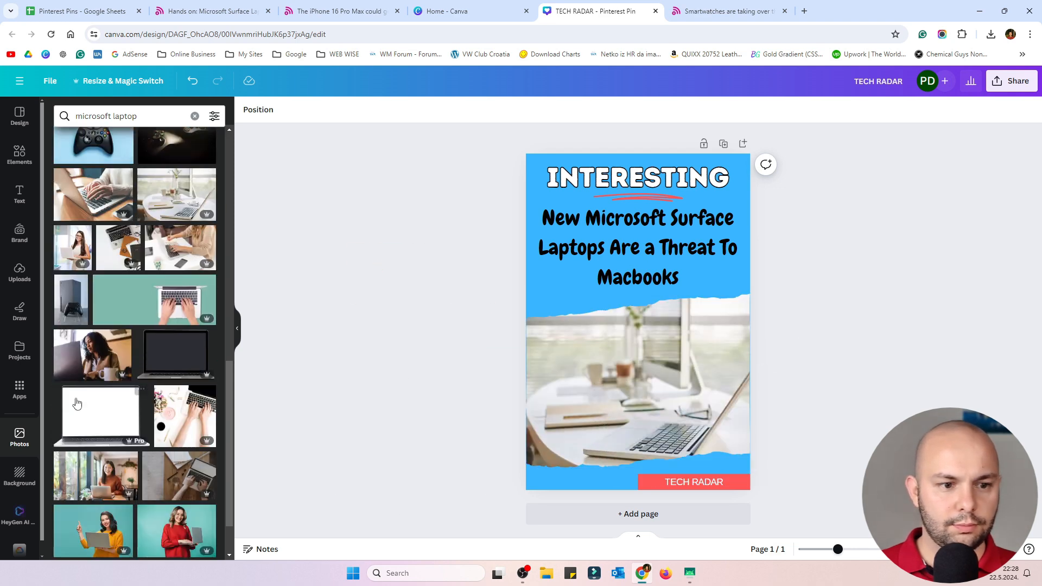
{"action": "left_click", "coordinate": [73, 374]}
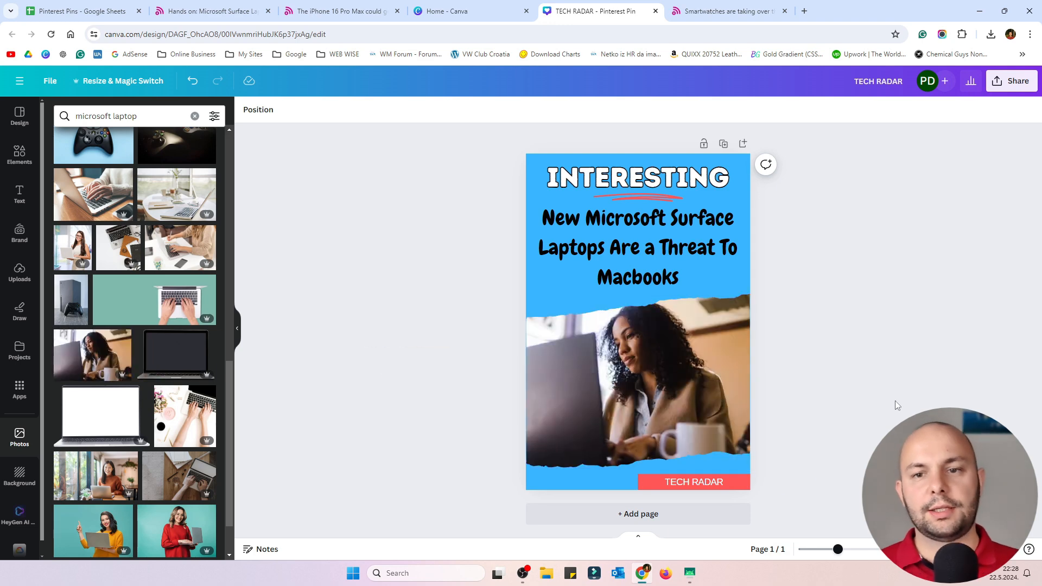
Step: Download the Surface Laptop pin as a PNG and save it in the Pin 1 folder under the file name 2
{"action": "left_click", "coordinate": [1008, 84]}
{"action": "left_click", "coordinate": [890, 356]}
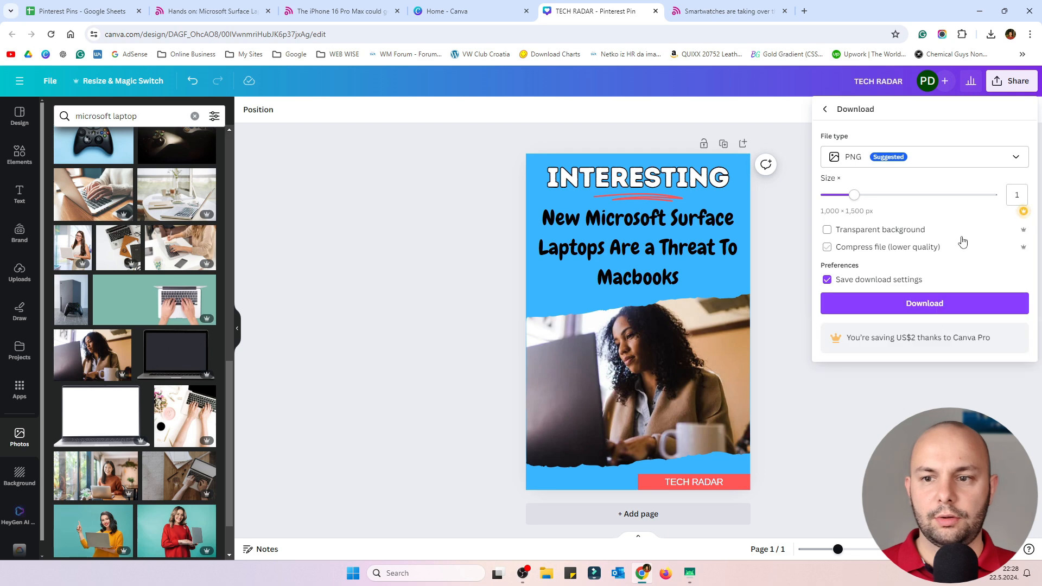
{"action": "left_click", "coordinate": [916, 307]}
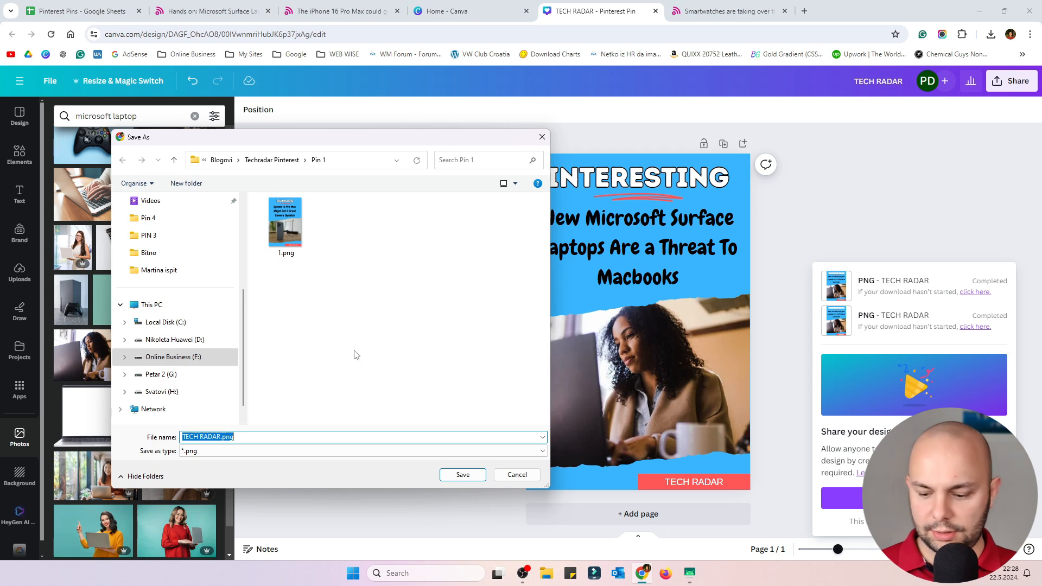
{"action": "type", "text": "2"}
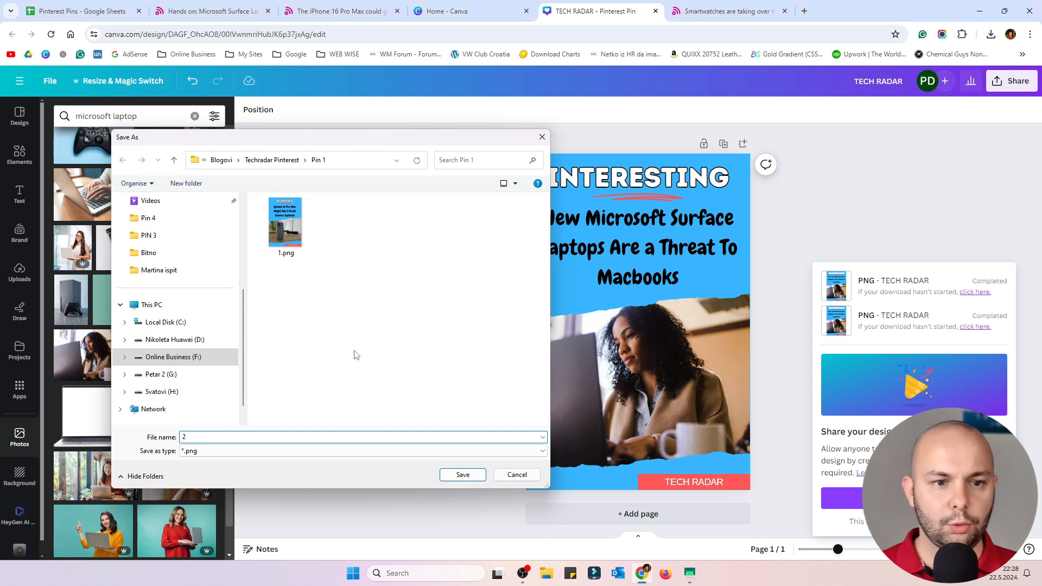
{"action": "key", "text": "Return"}
Step: Switch to the Pinterest Pins sheet in Google Sheets and tick the CHECK box for the Surface Laptop URL in row 3
{"action": "key", "text": "ctrl+1"}
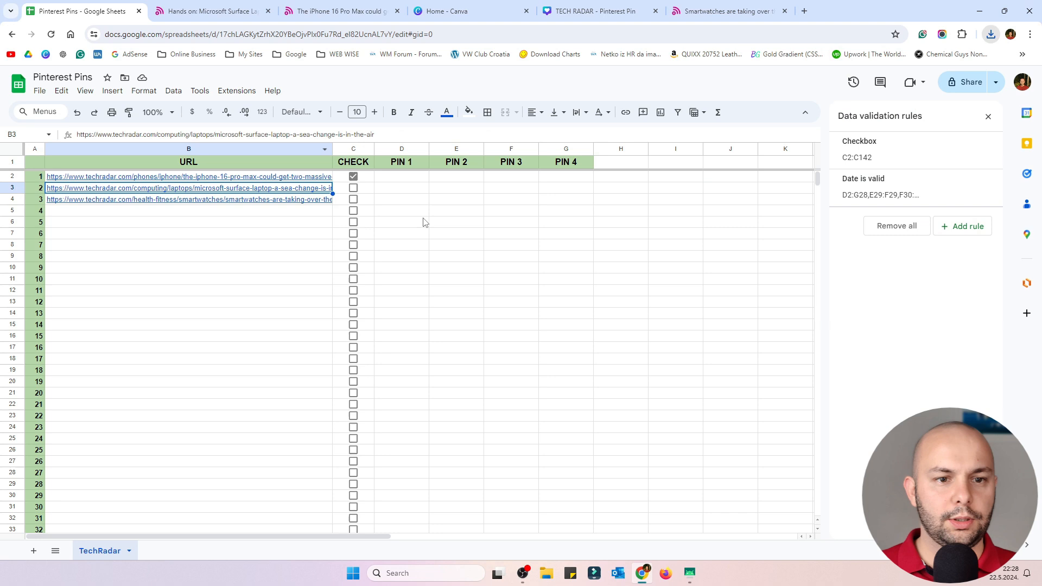
{"action": "left_click", "coordinate": [353, 188]}
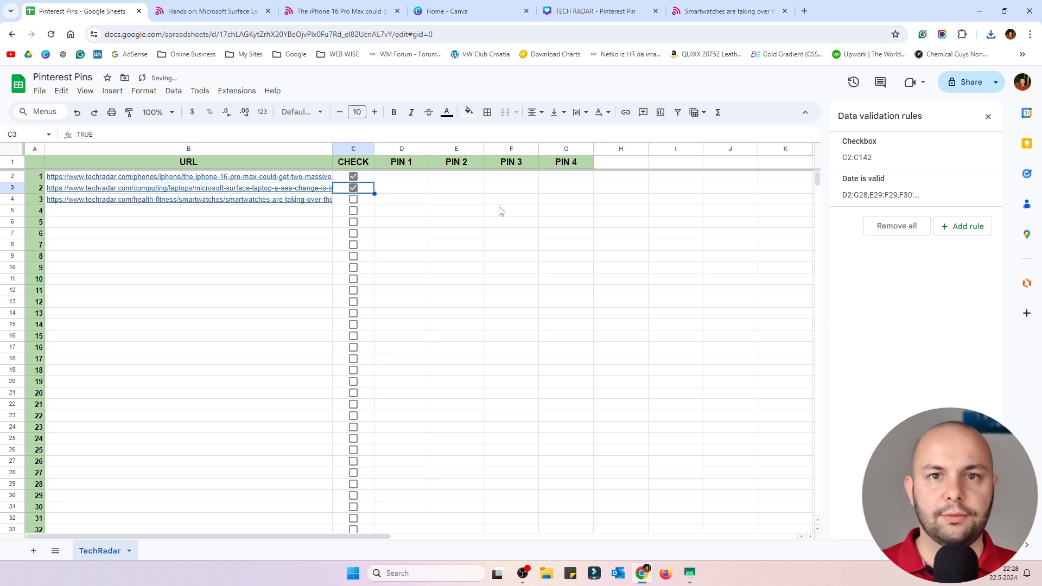
{"action": "left_click", "coordinate": [434, 214]}
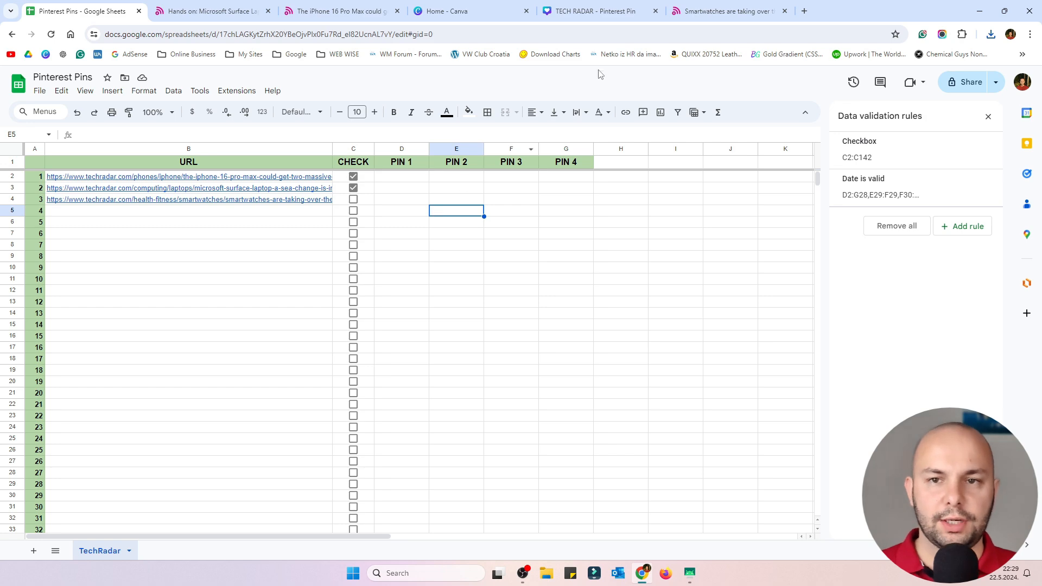
{"action": "left_click", "coordinate": [436, 7]}
{"action": "left_click", "coordinate": [582, 6]}
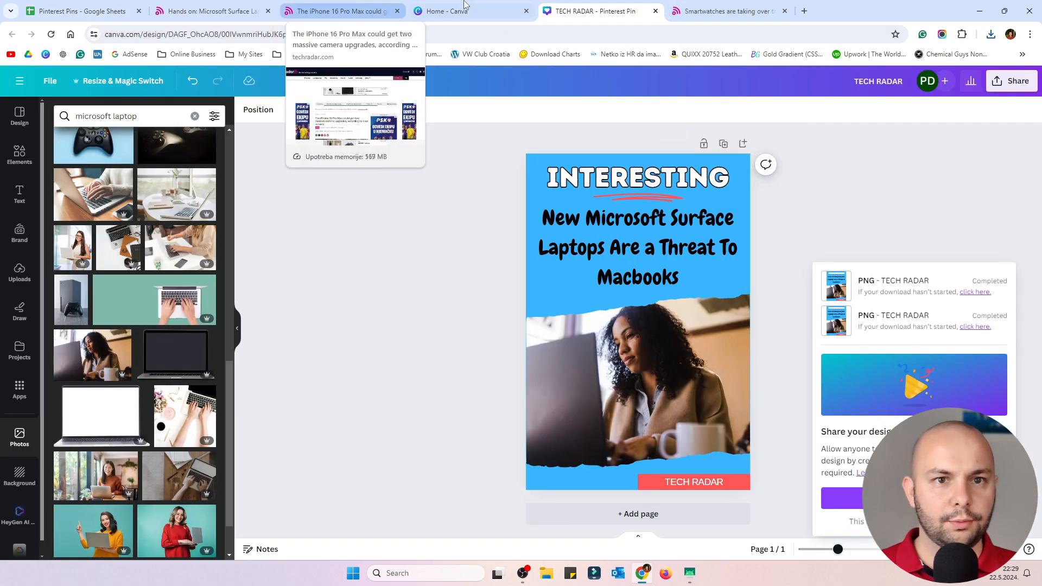
{"action": "left_click", "coordinate": [339, 11]}
{"action": "left_click", "coordinate": [211, 11]}
{"action": "left_click", "coordinate": [107, 7]}
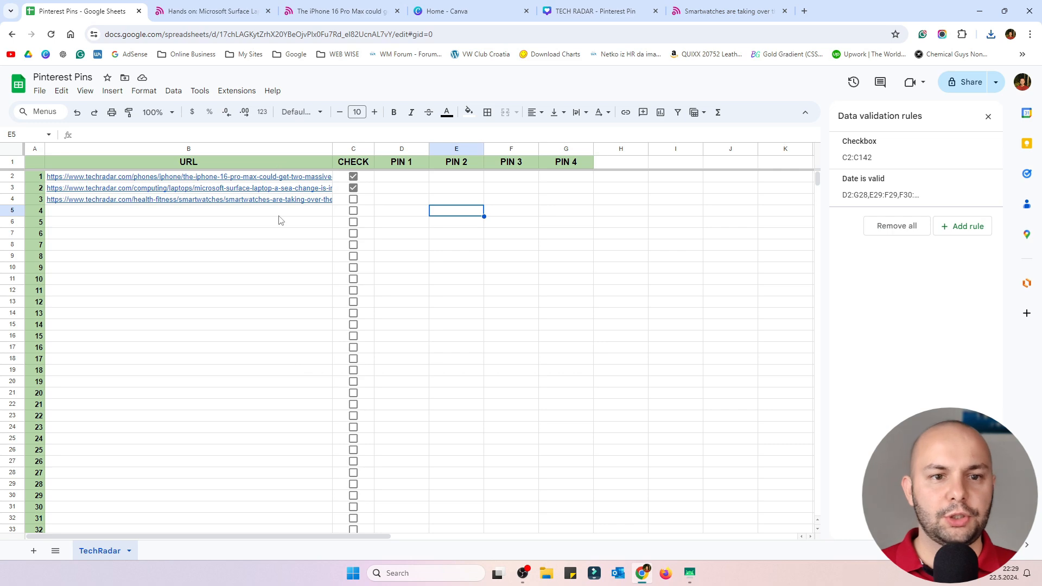
{"action": "left_click", "coordinate": [273, 257]}
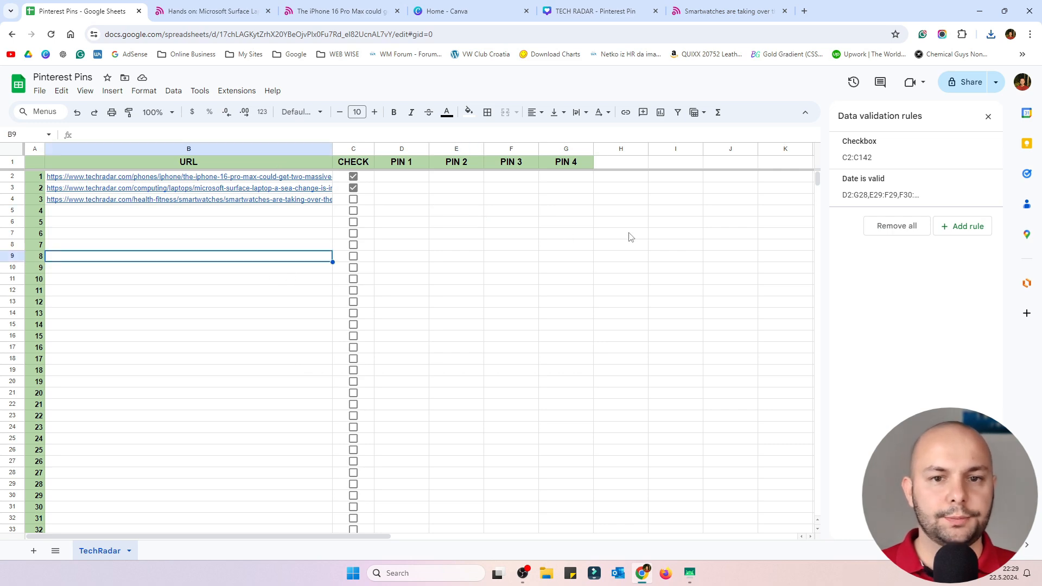
Step: Switch to ChatGPT in the smartwatch article's tab and open the Pinterest Title and Description Creator GPT
{"action": "left_click", "coordinate": [708, 7]}
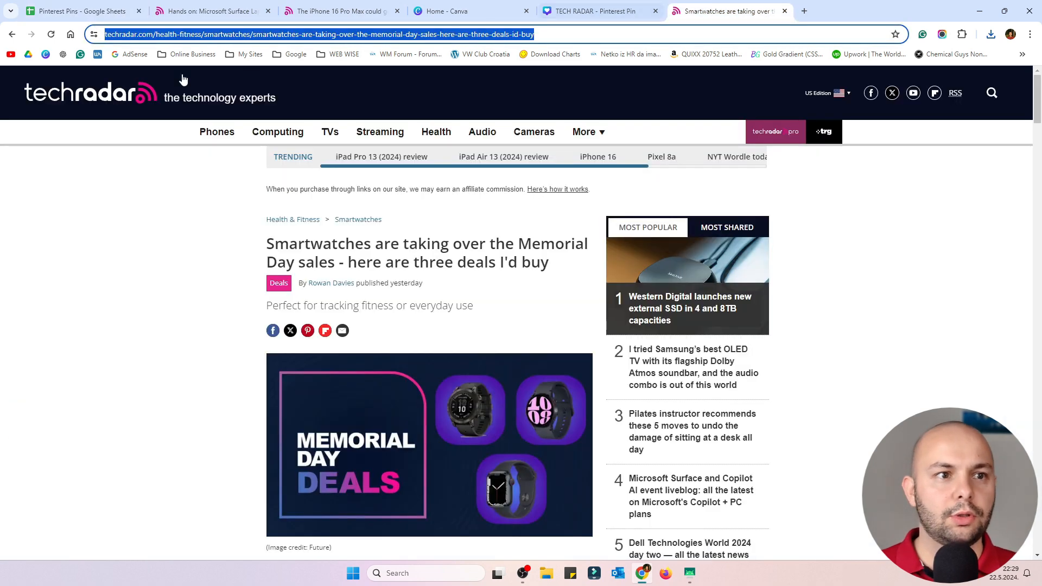
{"action": "left_click", "coordinate": [62, 54]}
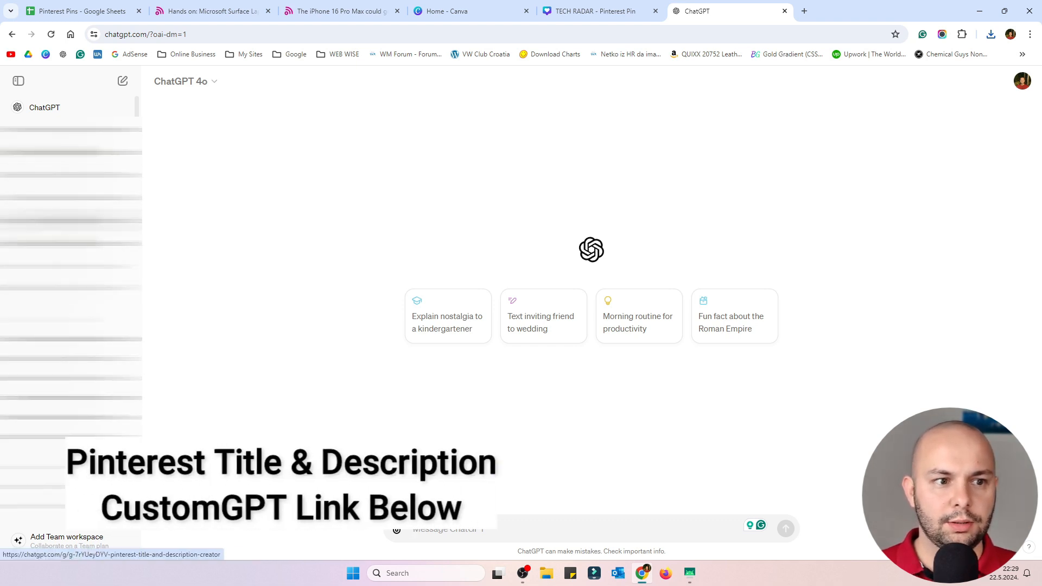
{"action": "left_click", "coordinate": [65, 220]}
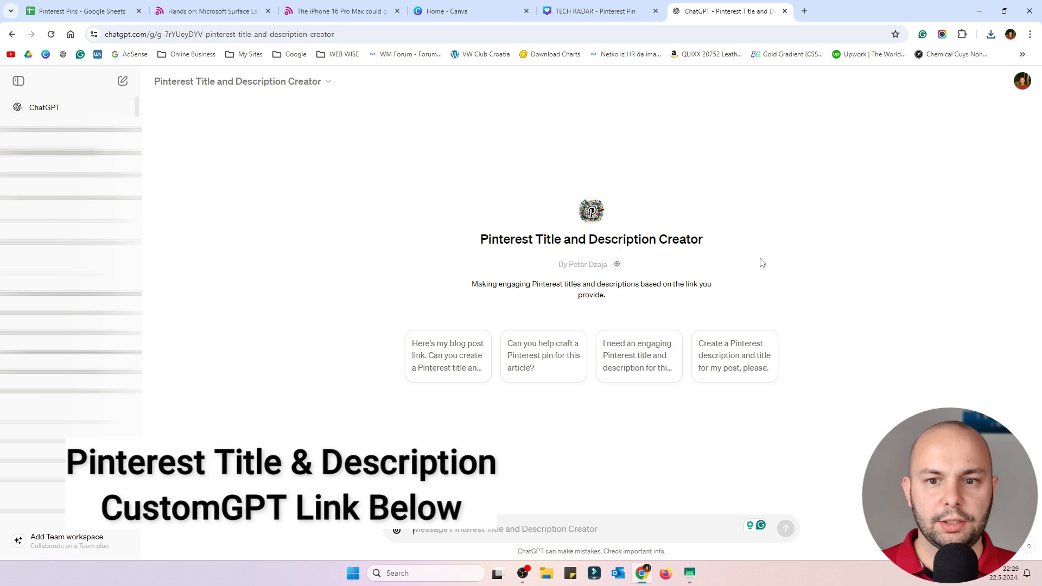
{"action": "left_click", "coordinate": [478, 479]}
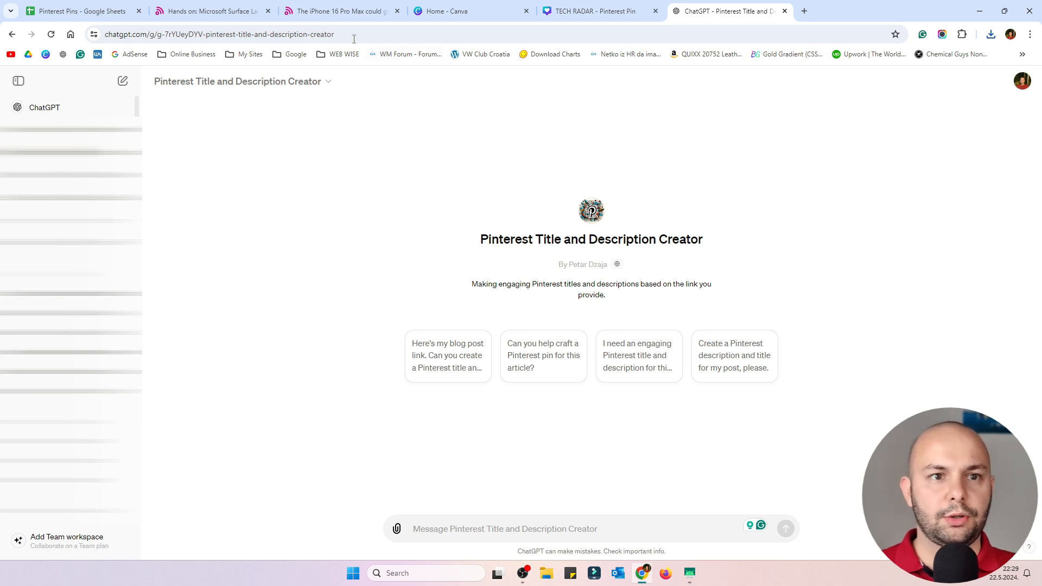
Step: Copy the iPhone 16 Pro Max article URL from cell B2 of the Google Sheets list and submit it to the Pinterest Title and Description Creator
{"action": "left_click", "coordinate": [81, 11]}
{"action": "left_click", "coordinate": [492, 235]}
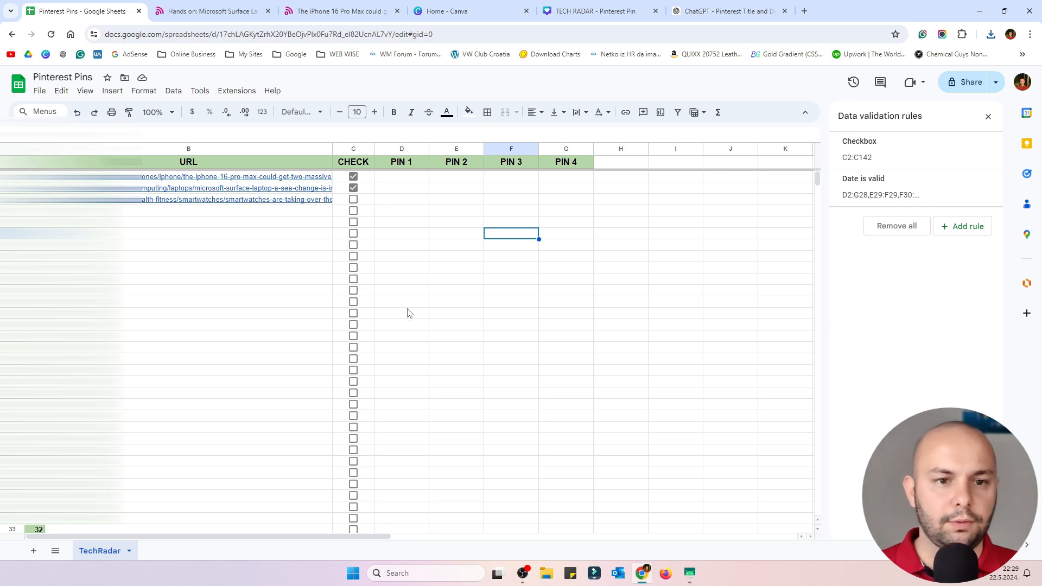
{"action": "left_click", "coordinate": [279, 178]}
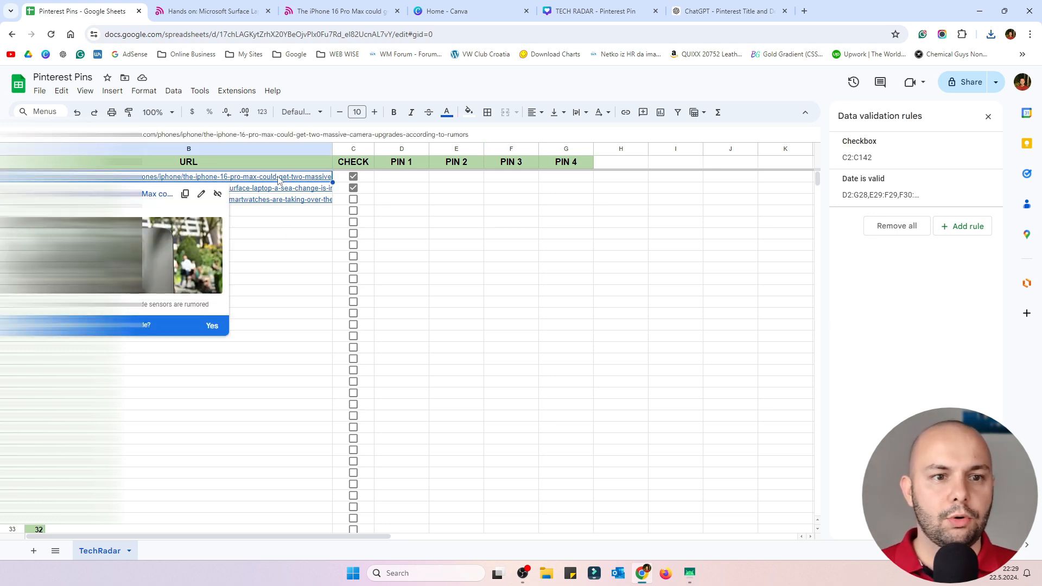
{"action": "left_click", "coordinate": [616, 8]}
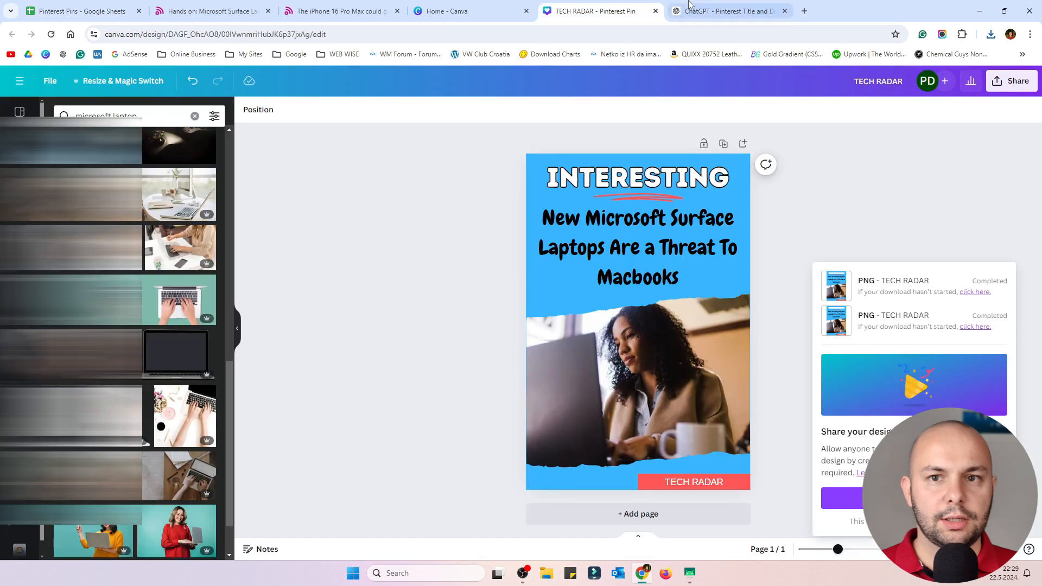
{"action": "left_click", "coordinate": [690, 7]}
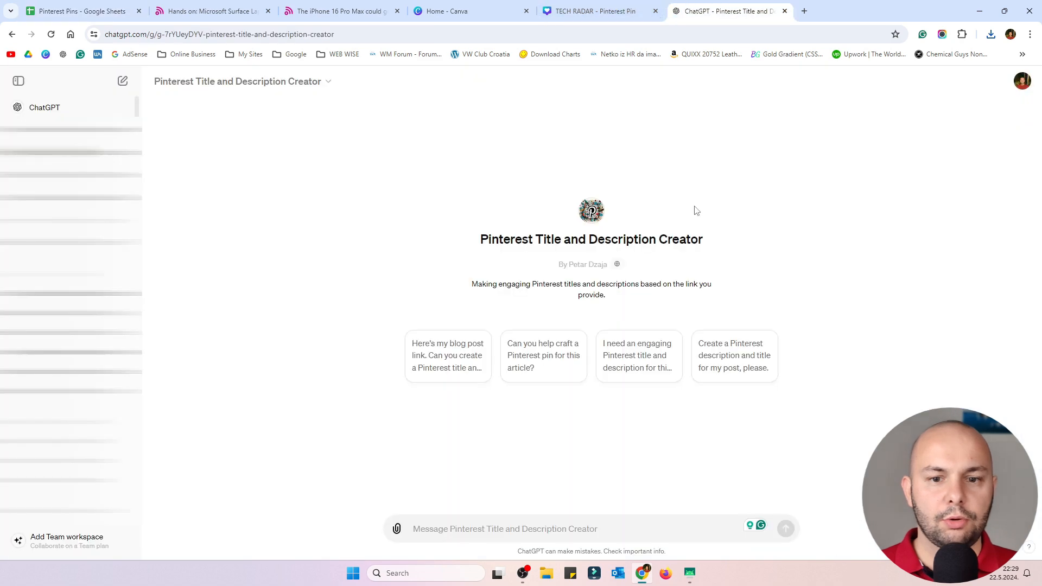
{"action": "left_click", "coordinate": [531, 522]}
{"action": "type", "text": "https://www.techradar.com/phones/iphone/the-iphone-16-pro-max-could-get-two-massive-camera-upgrades-according-to-rumors"}
{"action": "key", "text": "Return"}
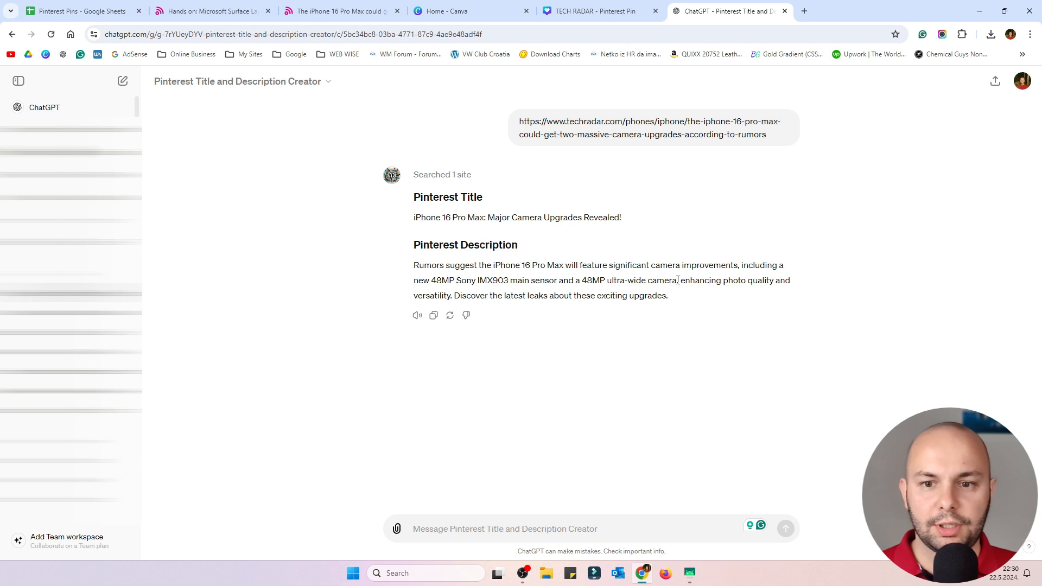
Step: Examine the camera details in the generated Pinterest description, and return to the Pinterest Pins sheet
{"action": "left_click_drag", "start_coordinate": [678, 280], "coordinate": [584, 277]}
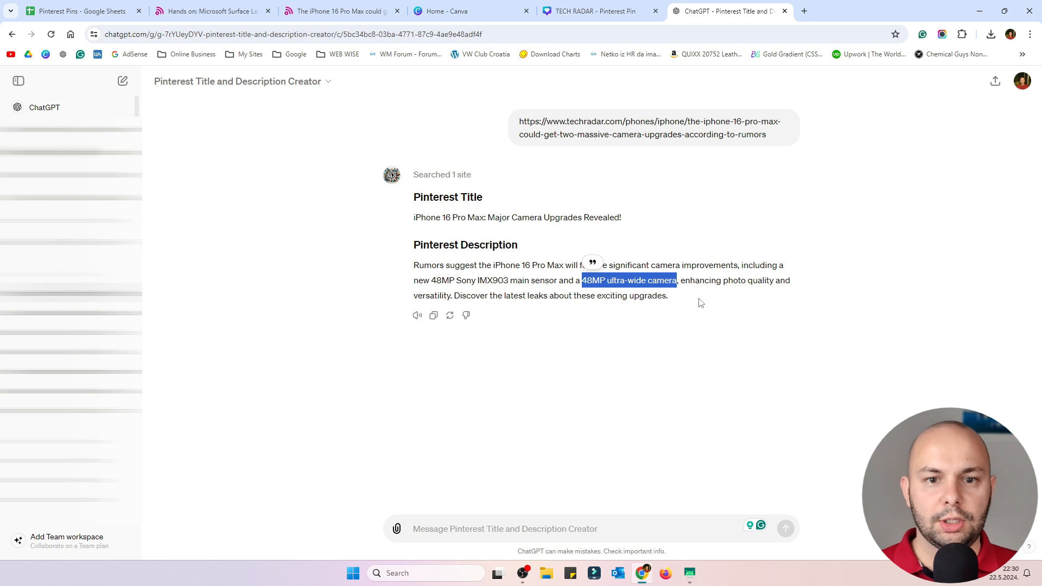
{"action": "left_click", "coordinate": [718, 304]}
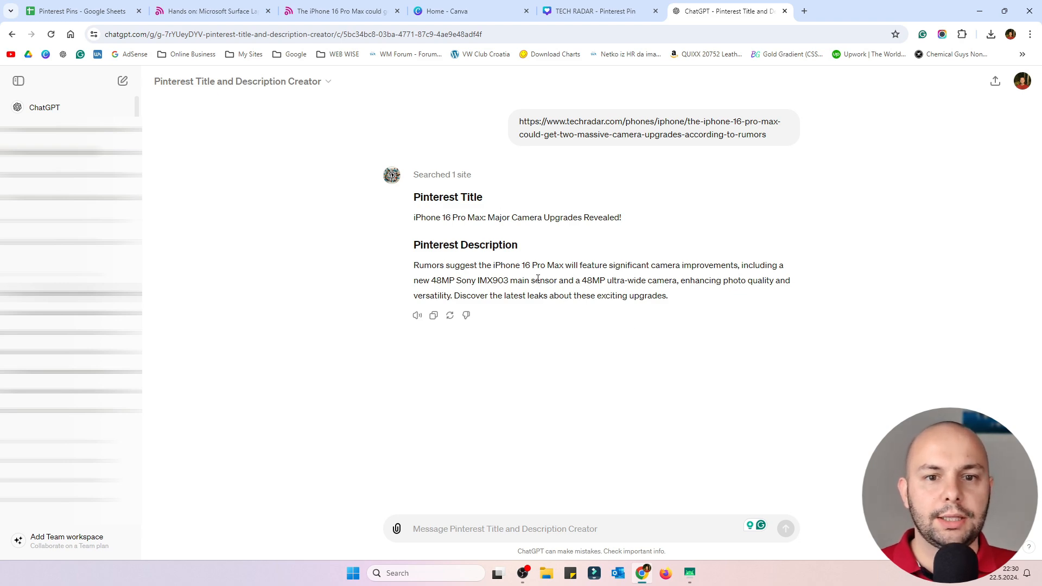
{"action": "key", "text": "ctrl+shift+Tab"}
{"action": "key", "text": "ctrl+shift+Tab"}
{"action": "key", "text": "ctrl+shift+Tab"}
{"action": "key", "text": "ctrl+shift+Tab"}
{"action": "key", "text": "ctrl+shift+Tab"}
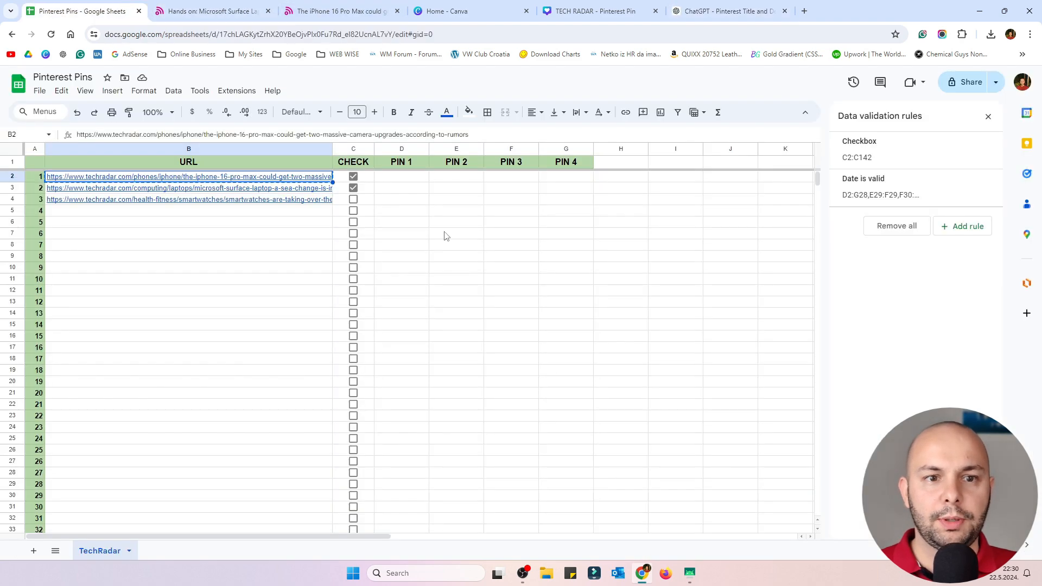
{"action": "left_click", "coordinate": [433, 259]}
{"action": "left_click_drag", "start_coordinate": [372, 178], "coordinate": [372, 351]}
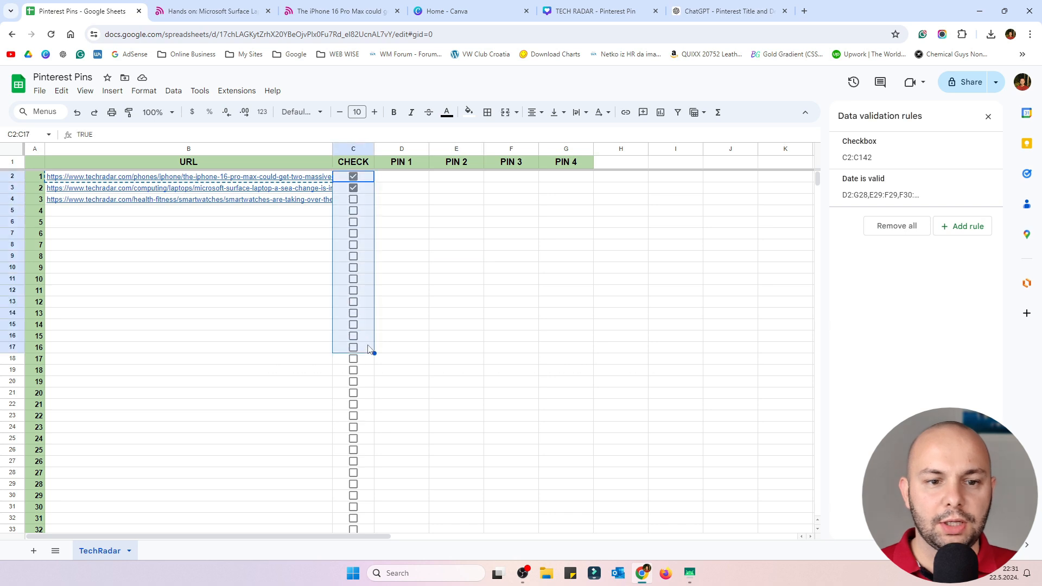
{"action": "left_click", "coordinate": [431, 244]}
{"action": "left_click_drag", "start_coordinate": [371, 176], "coordinate": [371, 302]}
{"action": "left_click", "coordinate": [306, 223]}
{"action": "left_click", "coordinate": [278, 178]}
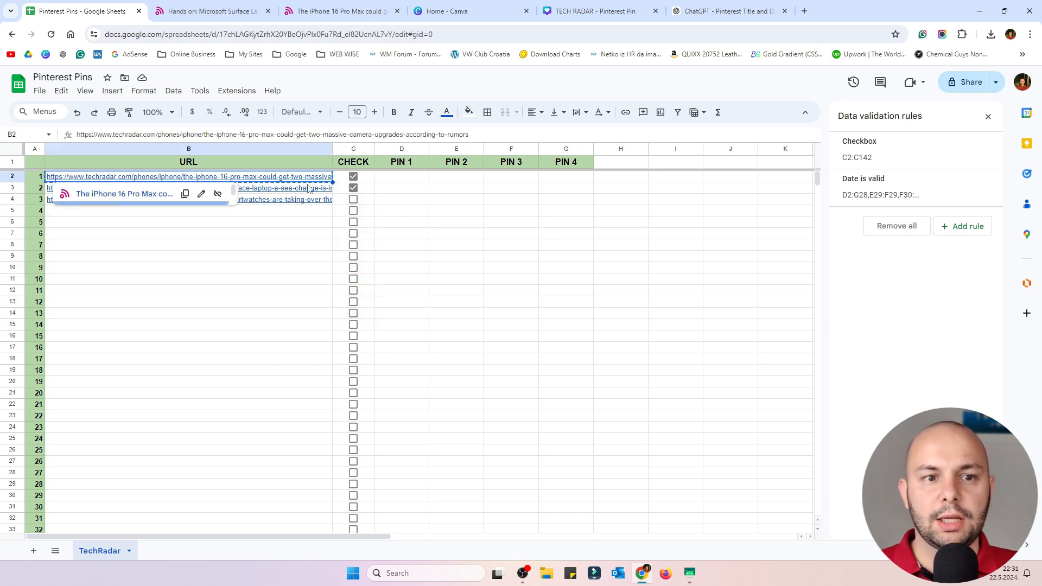
{"action": "left_click", "coordinate": [524, 238]}
{"action": "left_click", "coordinate": [319, 178]}
Step: Review the generated Pinterest title and description in ChatGPT alongside the iPhone article's URL in the sheet
{"action": "left_click", "coordinate": [722, 8]}
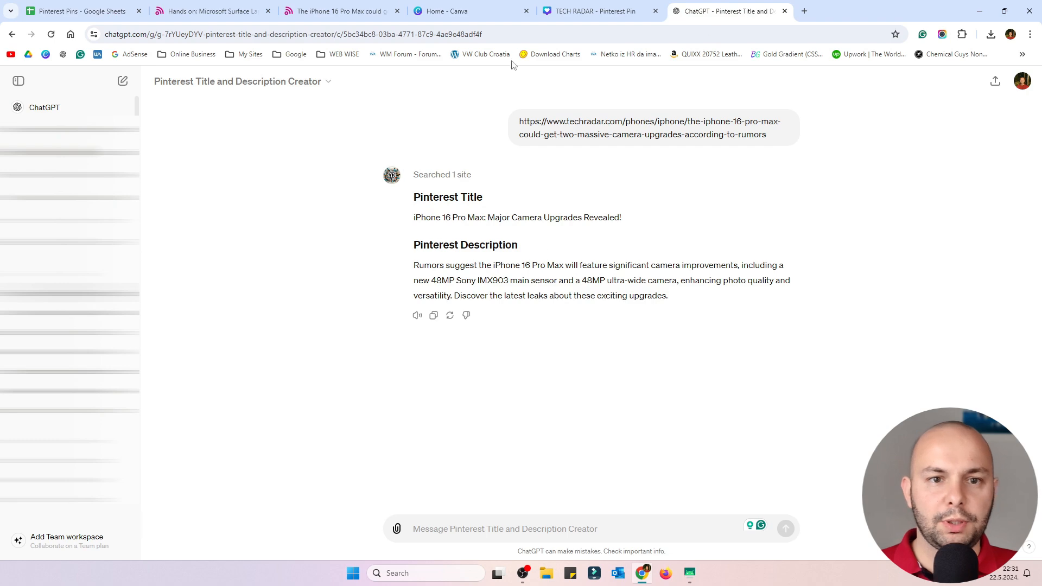
{"action": "left_click", "coordinate": [121, 4]}
{"action": "left_click", "coordinate": [724, 11]}
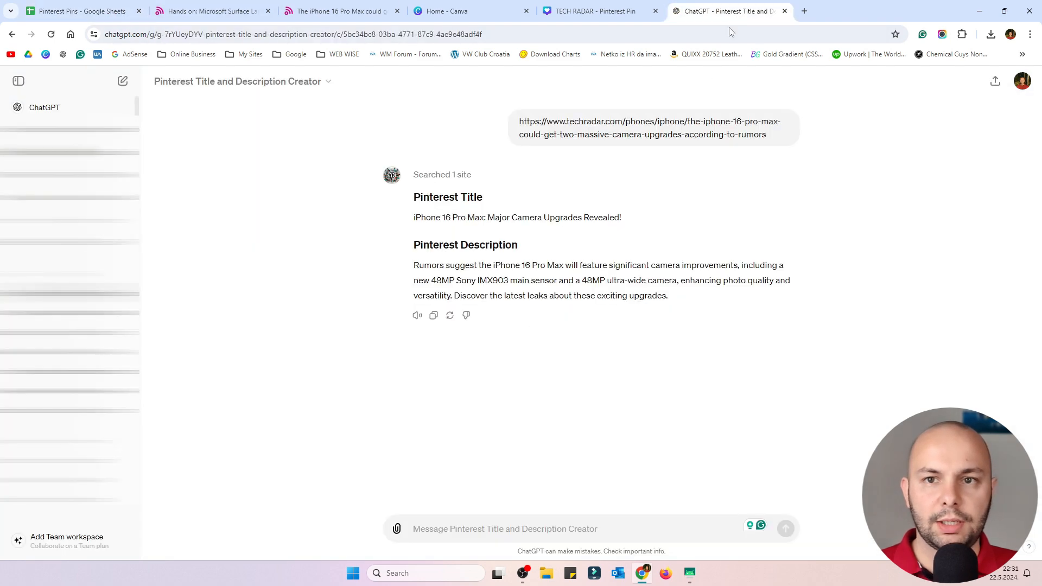
{"action": "left_click_drag", "start_coordinate": [723, 280], "coordinate": [400, 214]}
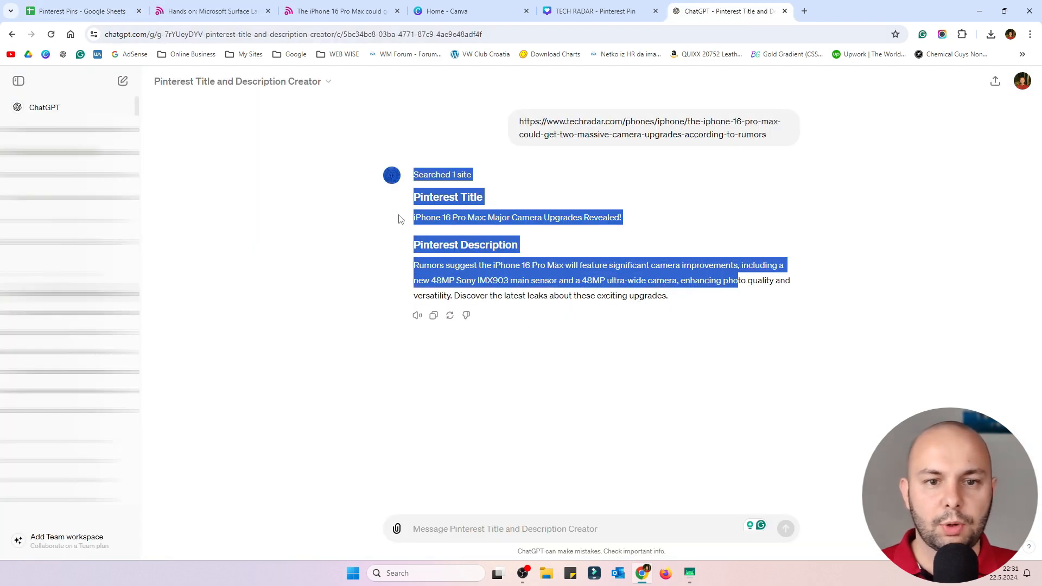
{"action": "left_click", "coordinate": [760, 311]}
{"action": "left_click", "coordinate": [88, 6]}
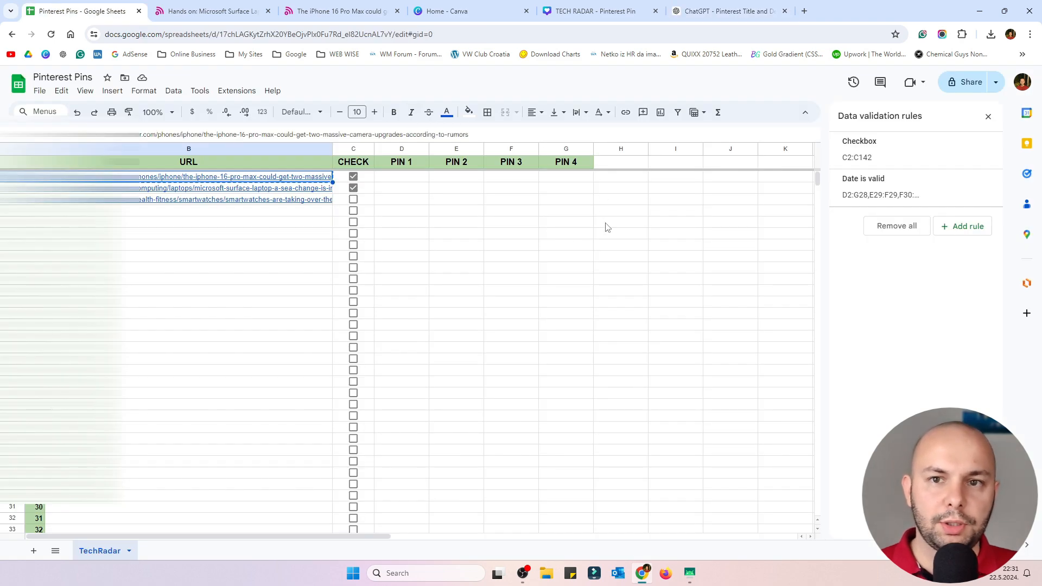
{"action": "left_click", "coordinate": [725, 4]}
{"action": "left_click_drag", "start_coordinate": [625, 215], "coordinate": [449, 179]}
{"action": "left_click", "coordinate": [559, 223]}
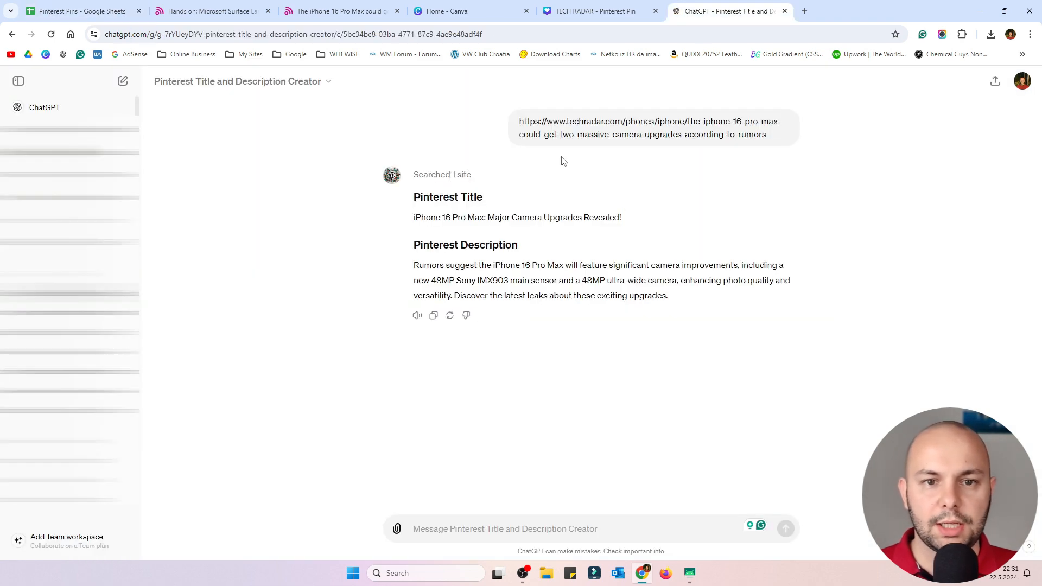
{"action": "left_click", "coordinate": [114, 7]}
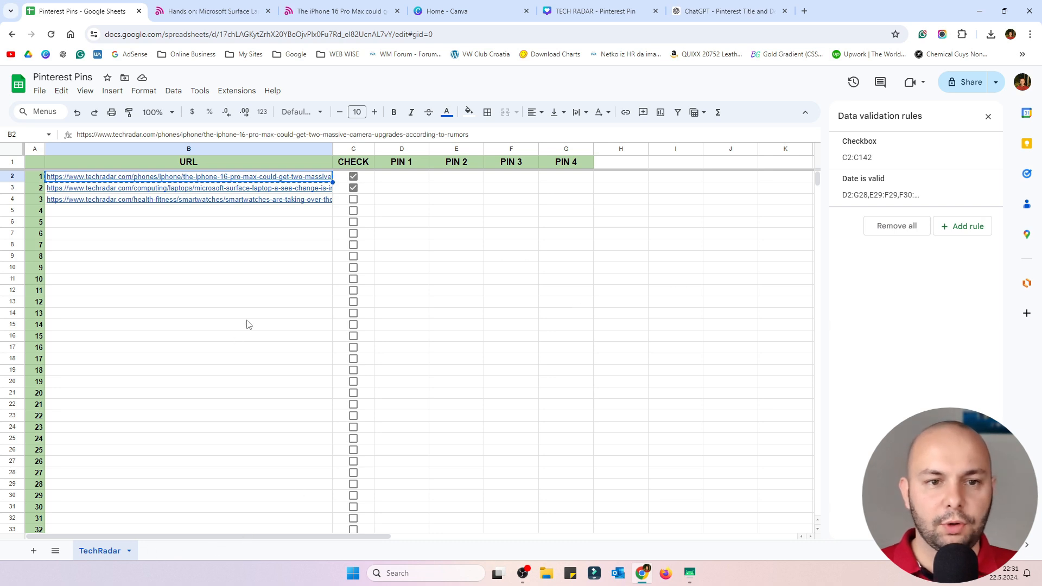
{"action": "right_click", "coordinate": [103, 556]}
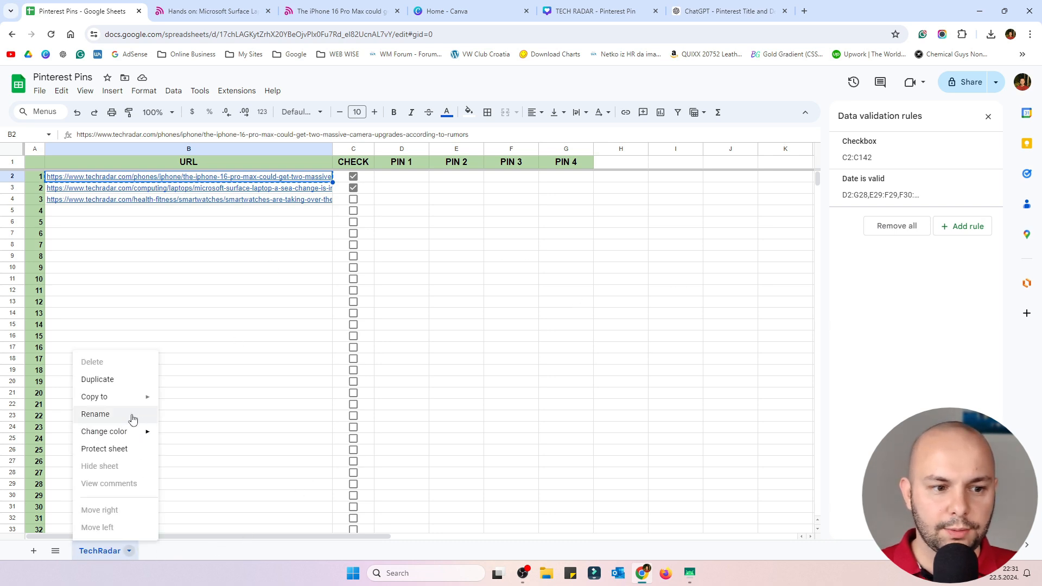
{"action": "mouse_move", "coordinate": [116, 397]}
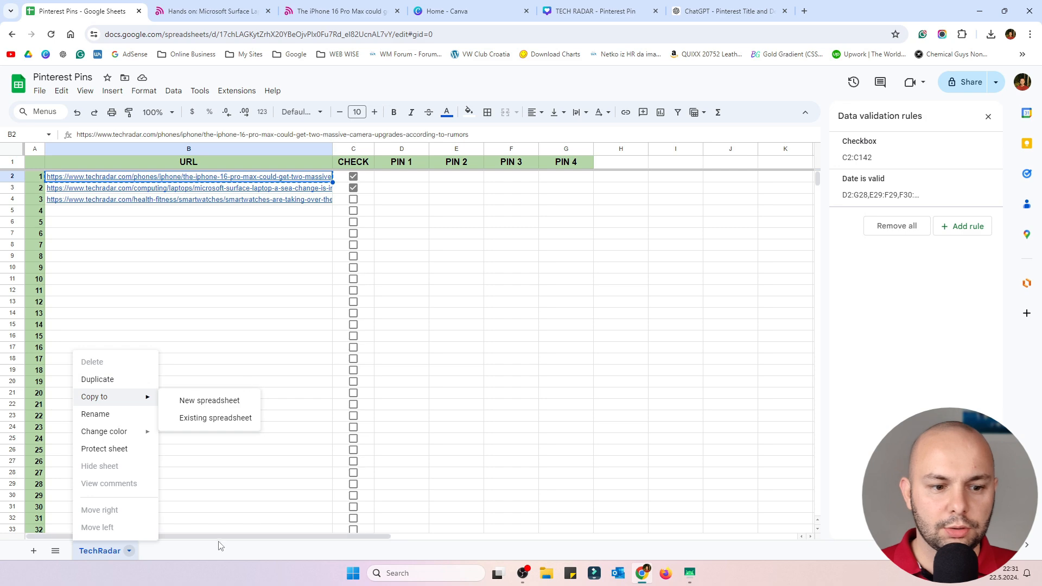
{"action": "left_click", "coordinate": [251, 544]}
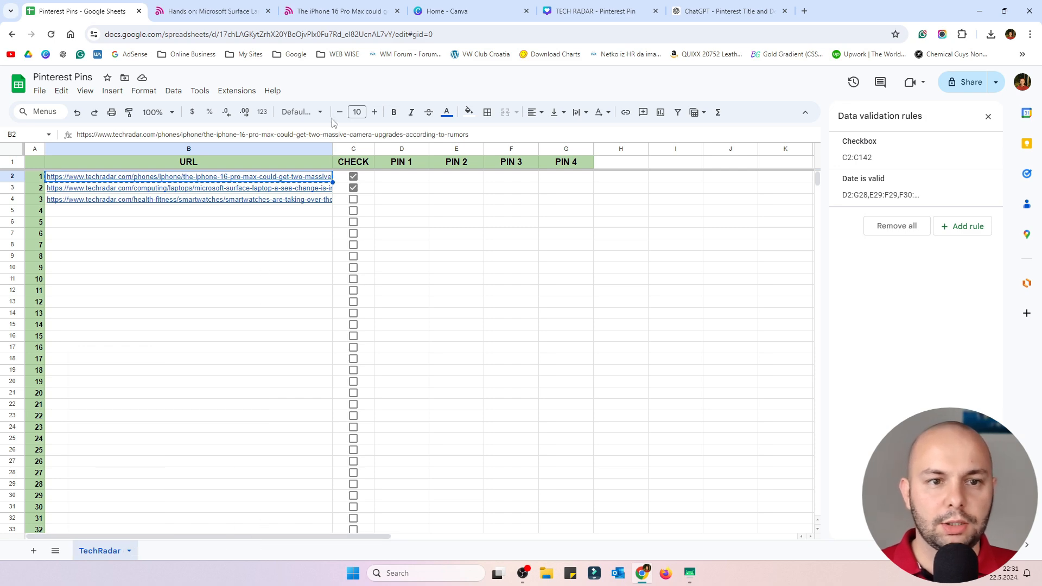
Step: Switch to the TECH RADAR pin design in Canva, add a blank second page titled nytimes, and title the first page techradar
{"action": "left_click", "coordinate": [607, 18]}
{"action": "left_click", "coordinate": [997, 252]}
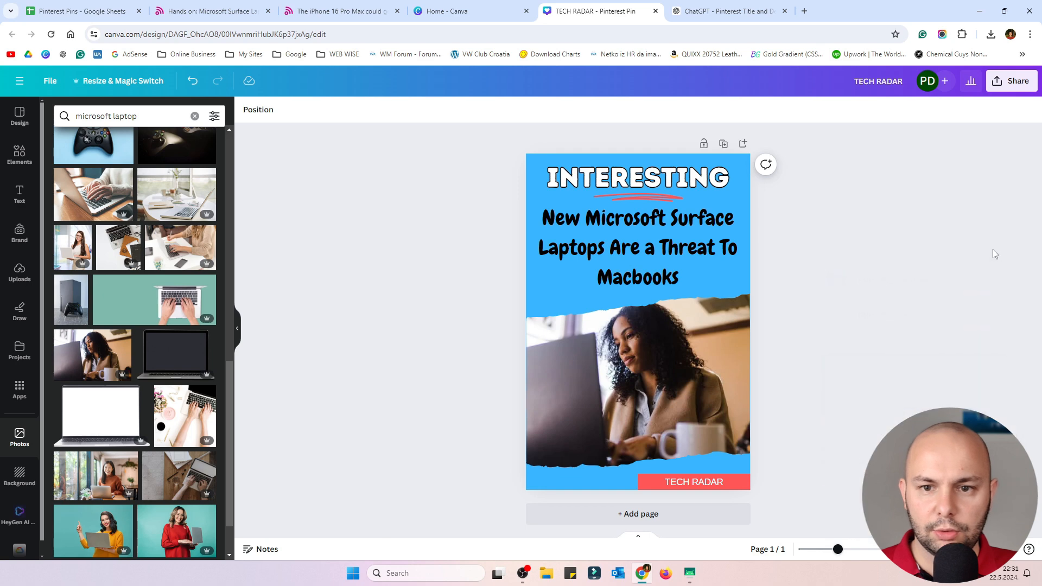
{"action": "left_click", "coordinate": [648, 515]}
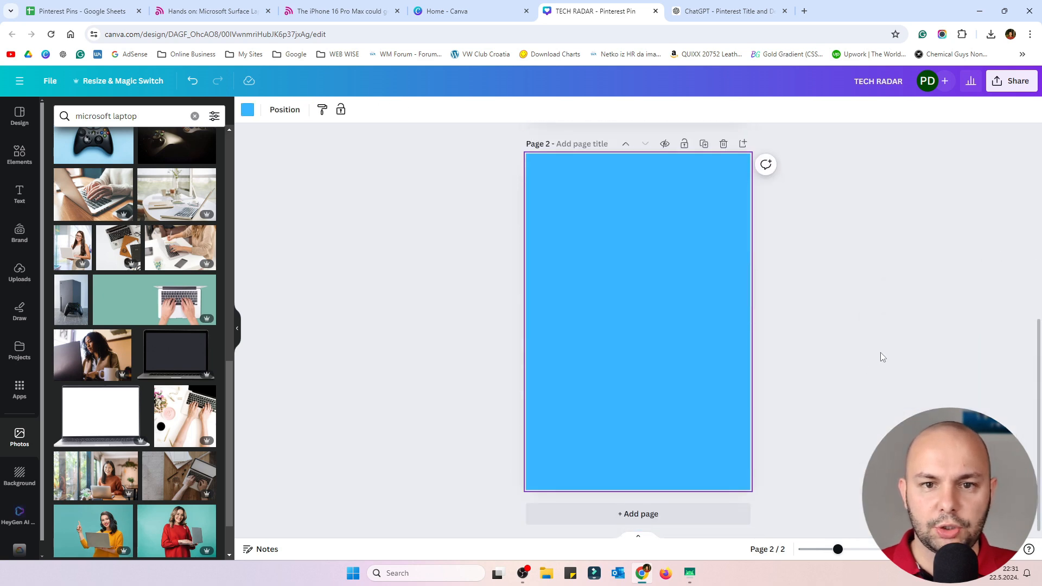
{"action": "left_click", "coordinate": [584, 144]}
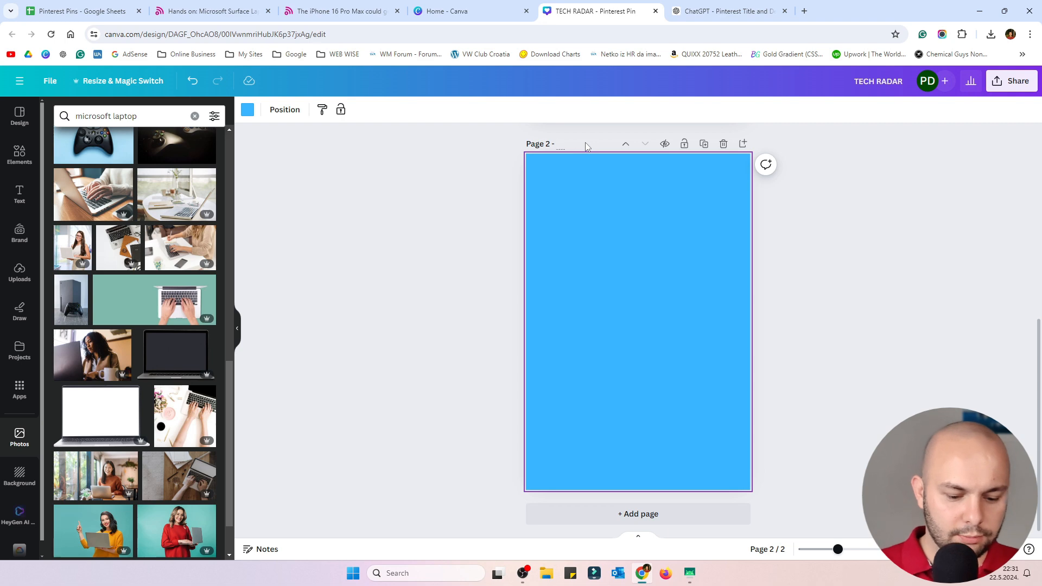
{"action": "type", "text": "nytimes"}
{"action": "scroll", "coordinate": [591, 163], "scroll_direction": "up", "scroll_amount": 5}
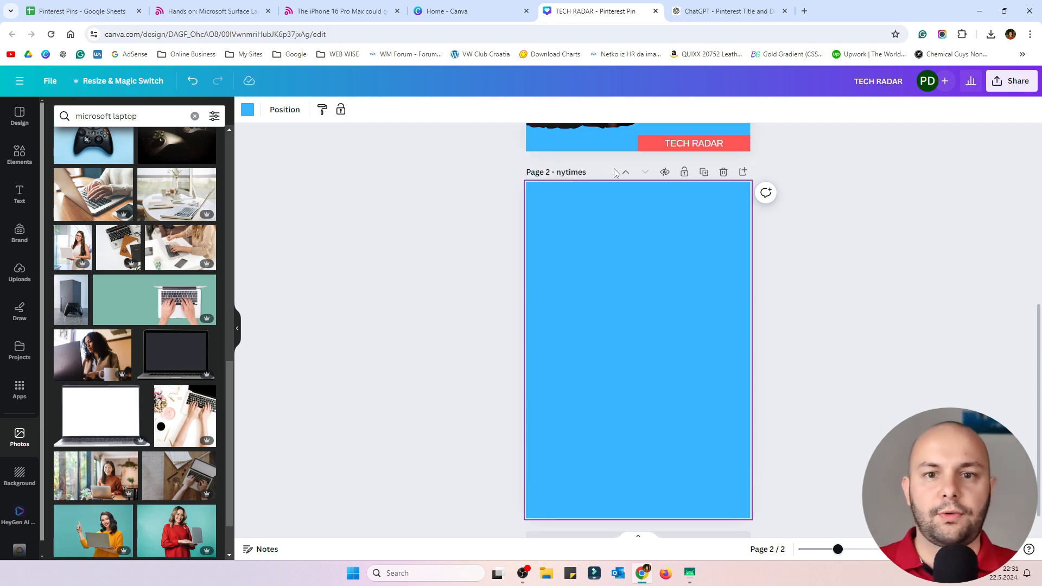
{"action": "left_click", "coordinate": [566, 146]}
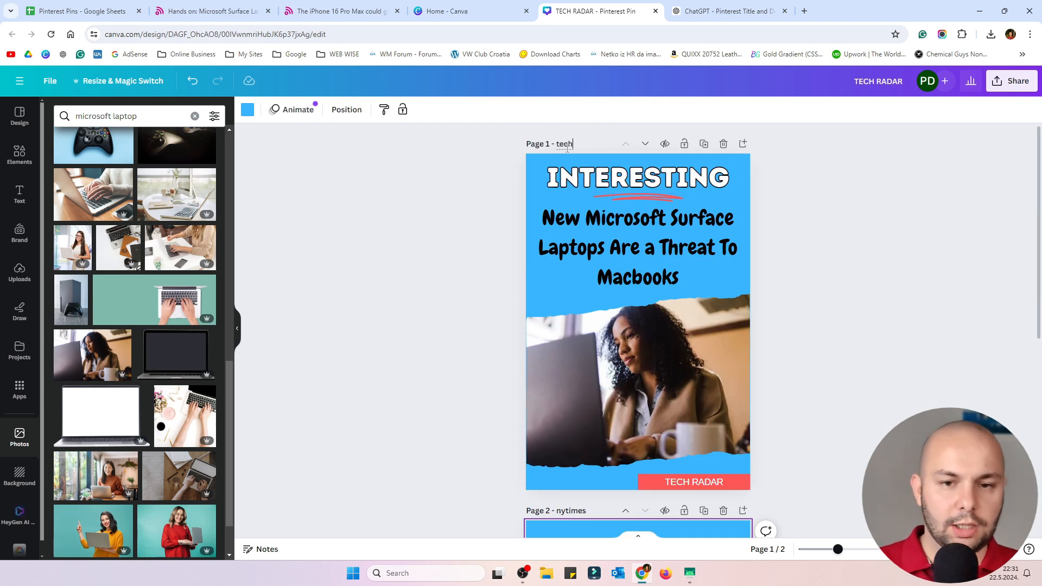
{"action": "scroll", "coordinate": [705, 293], "scroll_direction": "down", "scroll_amount": 5}
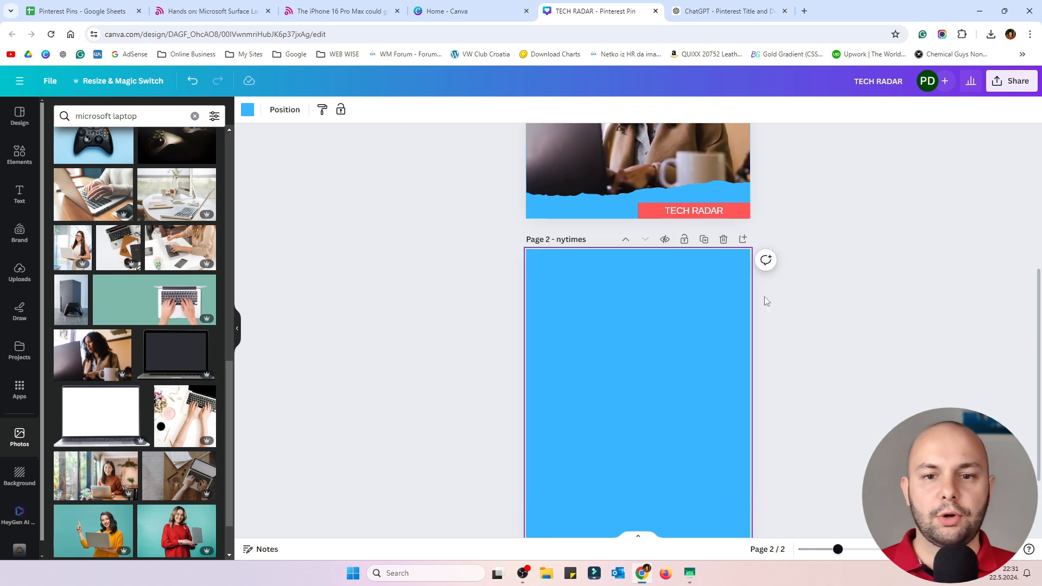
{"action": "scroll", "coordinate": [661, 373], "scroll_direction": "down", "scroll_amount": 2}
{"action": "scroll", "coordinate": [757, 346], "scroll_direction": "up", "scroll_amount": 2}
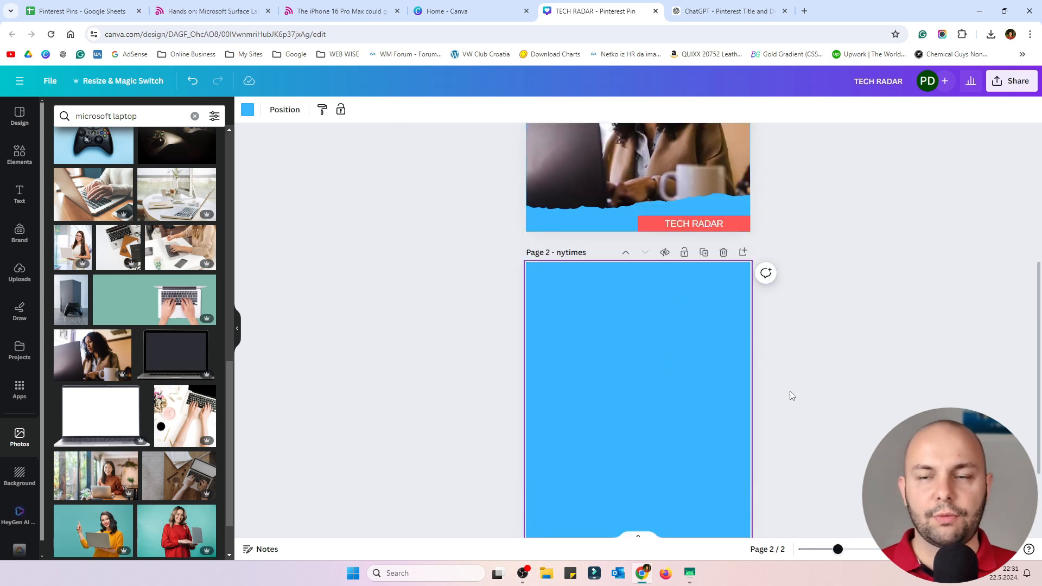
{"action": "scroll", "coordinate": [720, 444], "scroll_direction": "up", "scroll_amount": 5}
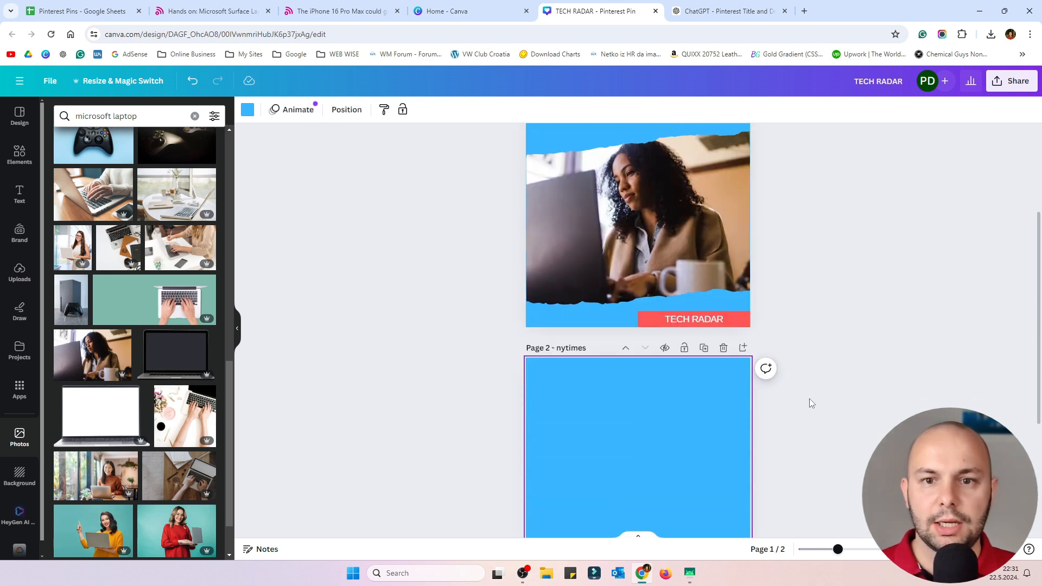
{"action": "scroll", "coordinate": [839, 376], "scroll_direction": "down", "scroll_amount": 4}
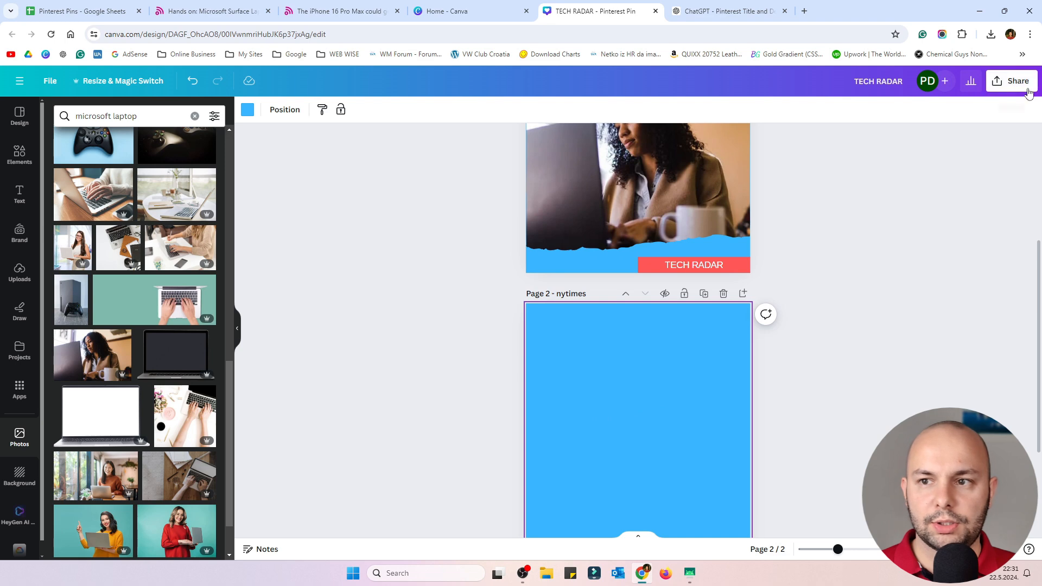
Step: Open the design's PNG download settings and limit the page selection to Page 2 - nytimes
{"action": "left_click", "coordinate": [1011, 80]}
{"action": "left_click", "coordinate": [903, 357]}
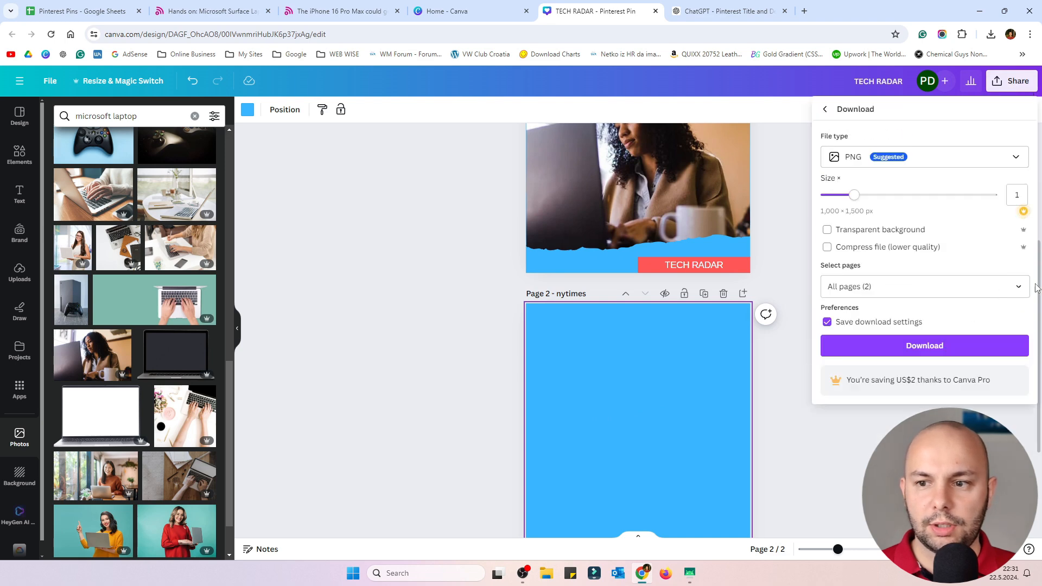
{"action": "left_click", "coordinate": [974, 282]}
{"action": "left_click", "coordinate": [1018, 348]}
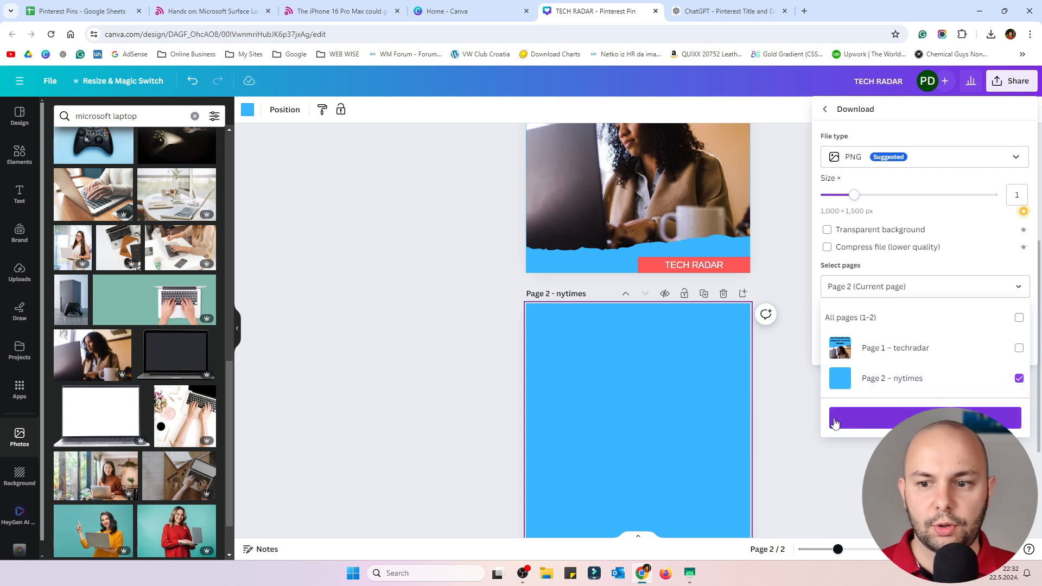
{"action": "left_click", "coordinate": [774, 420]}
{"action": "left_click", "coordinate": [769, 410]}
{"action": "scroll", "coordinate": [774, 345], "scroll_direction": "up", "scroll_amount": 2}
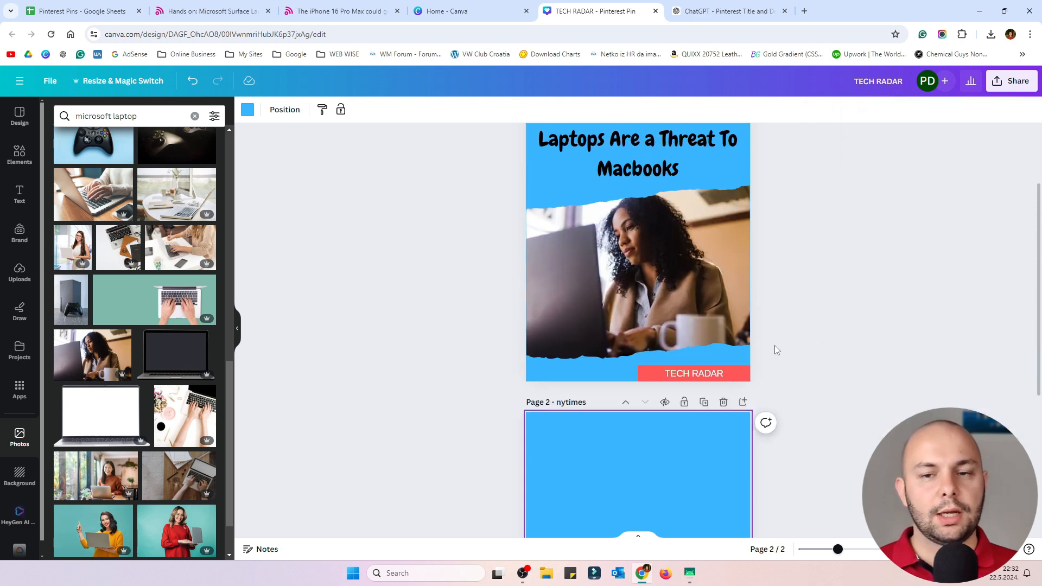
{"action": "scroll", "coordinate": [773, 345], "scroll_direction": "up", "scroll_amount": 2}
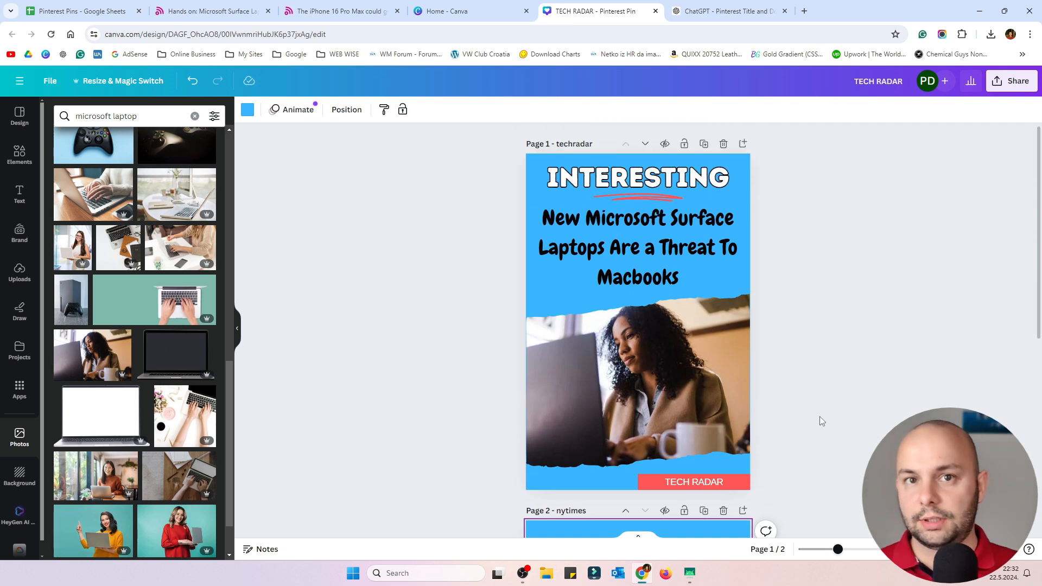
{"action": "scroll", "coordinate": [812, 313], "scroll_direction": "down", "scroll_amount": 7}
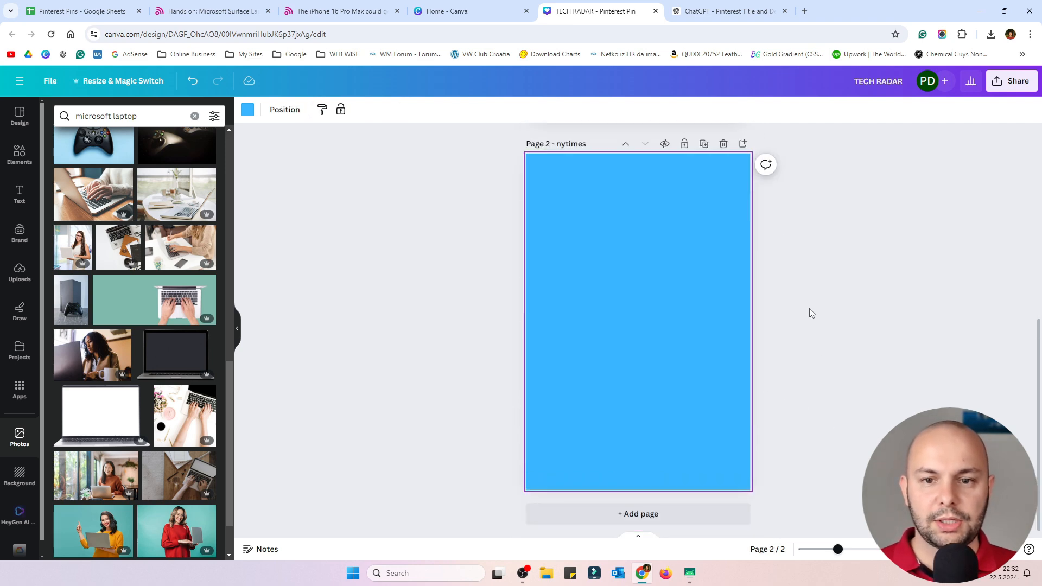
{"action": "scroll", "coordinate": [795, 423], "scroll_direction": "up", "scroll_amount": 7}
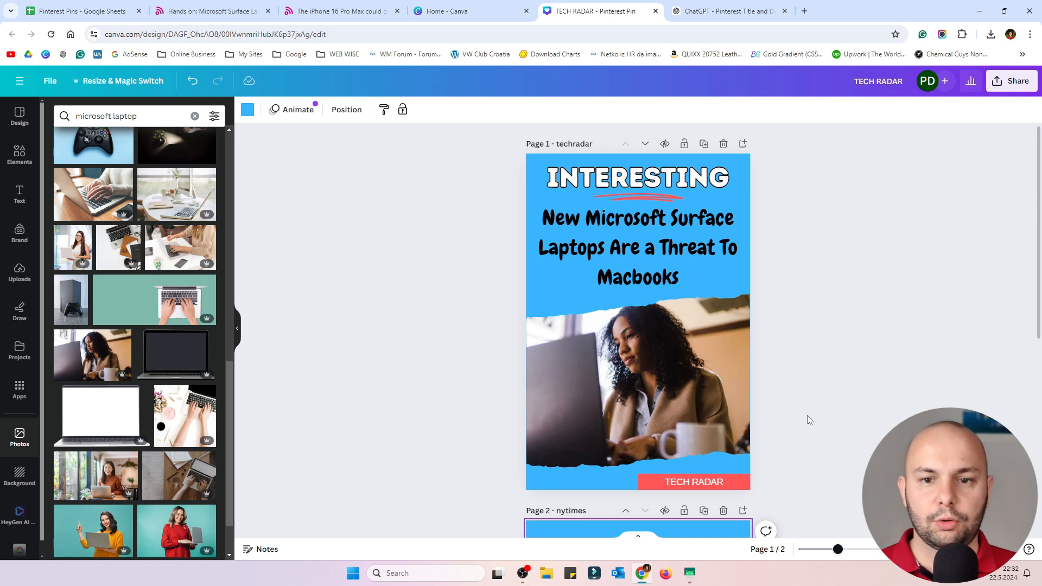